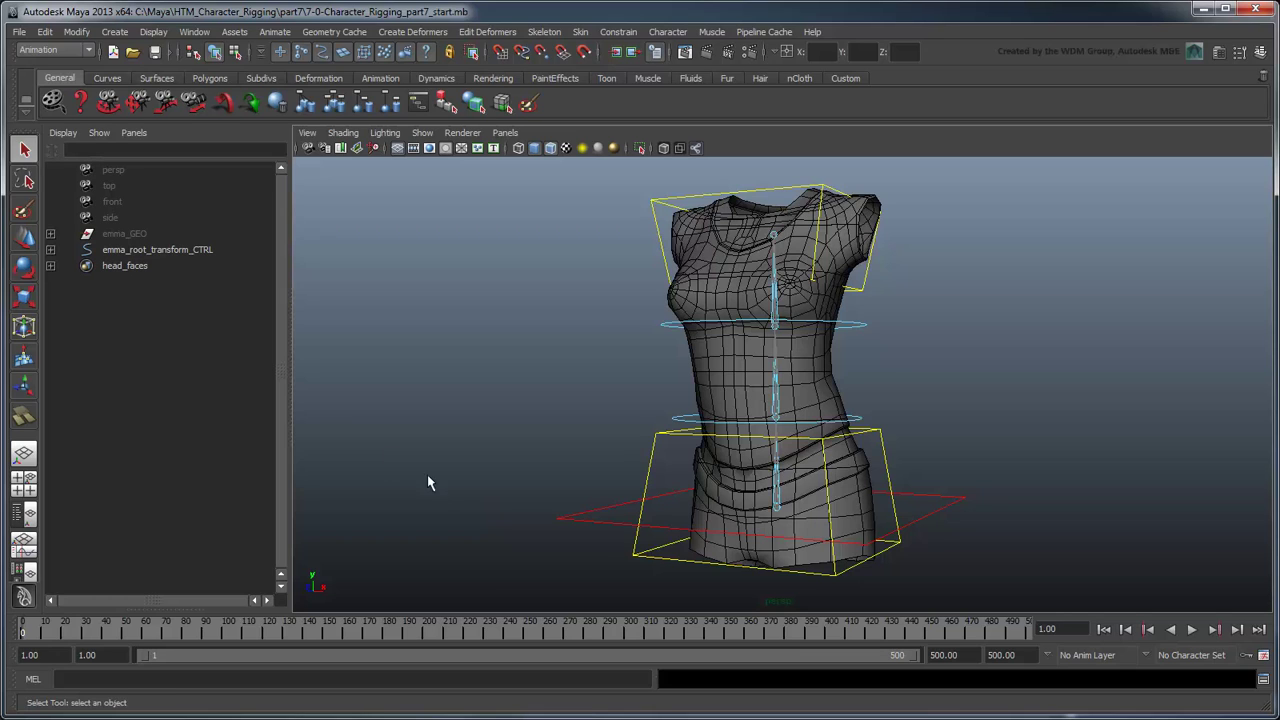
Drag head_GEO out of the emma_GEO group to the Outliner's top level, then collapse emma_GEO
{"action": "left_click", "coordinate": [50, 233]}
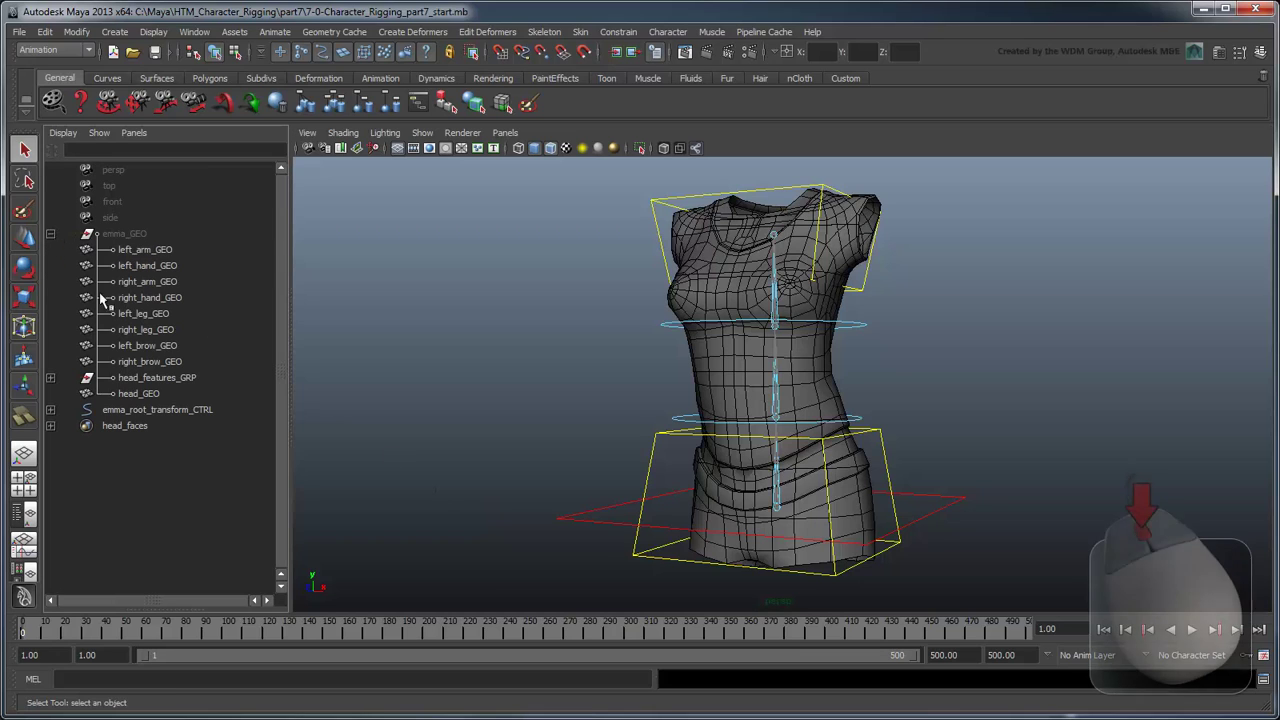
{"action": "left_click", "coordinate": [150, 393]}
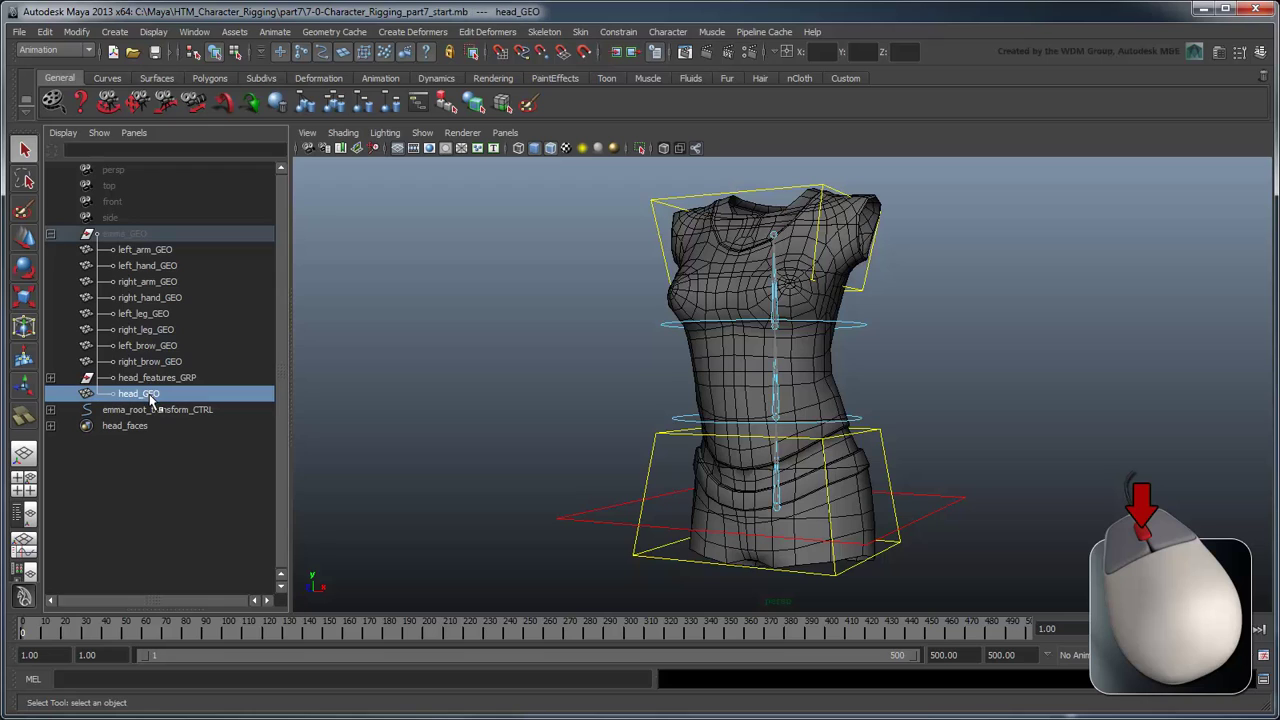
{"action": "left_click_drag", "start_coordinate": [149, 394], "coordinate": [164, 445]}
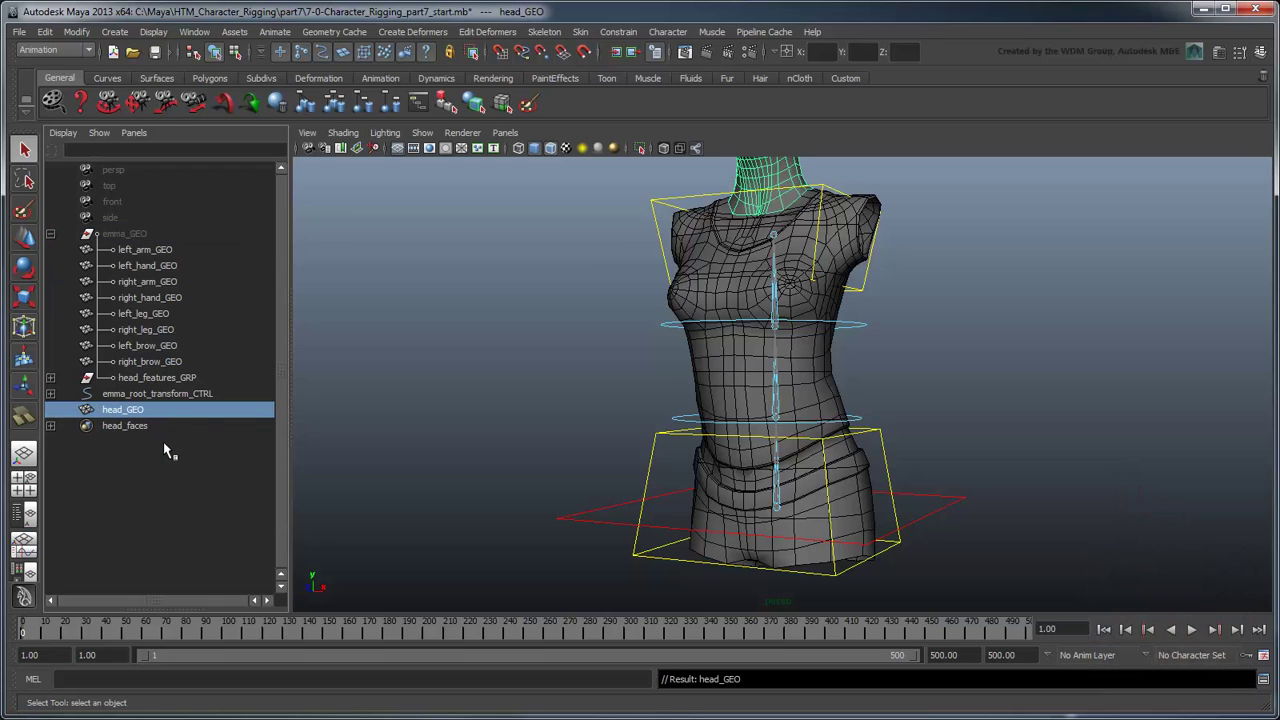
{"action": "left_click", "coordinate": [50, 233]}
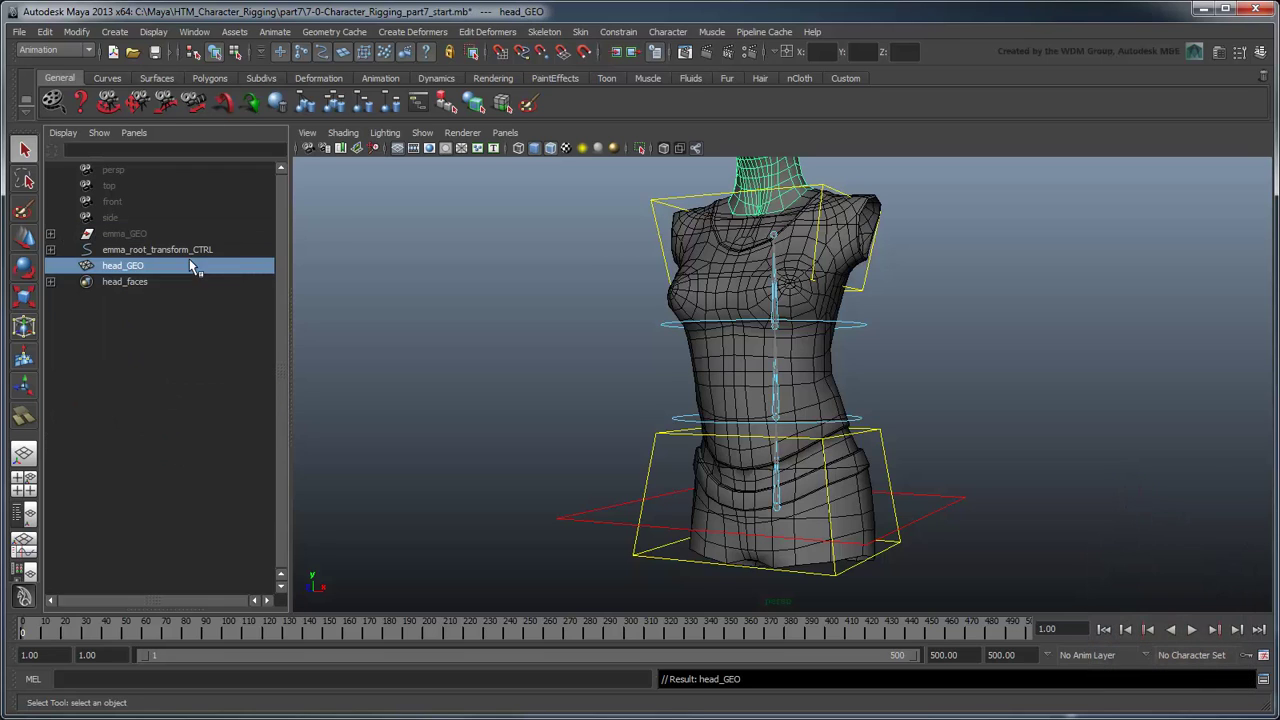
{"action": "scroll", "coordinate": [709, 400], "scroll_direction": "down", "scroll_amount": 3}
{"action": "scroll", "coordinate": [755, 421], "scroll_direction": "down", "scroll_amount": 2}
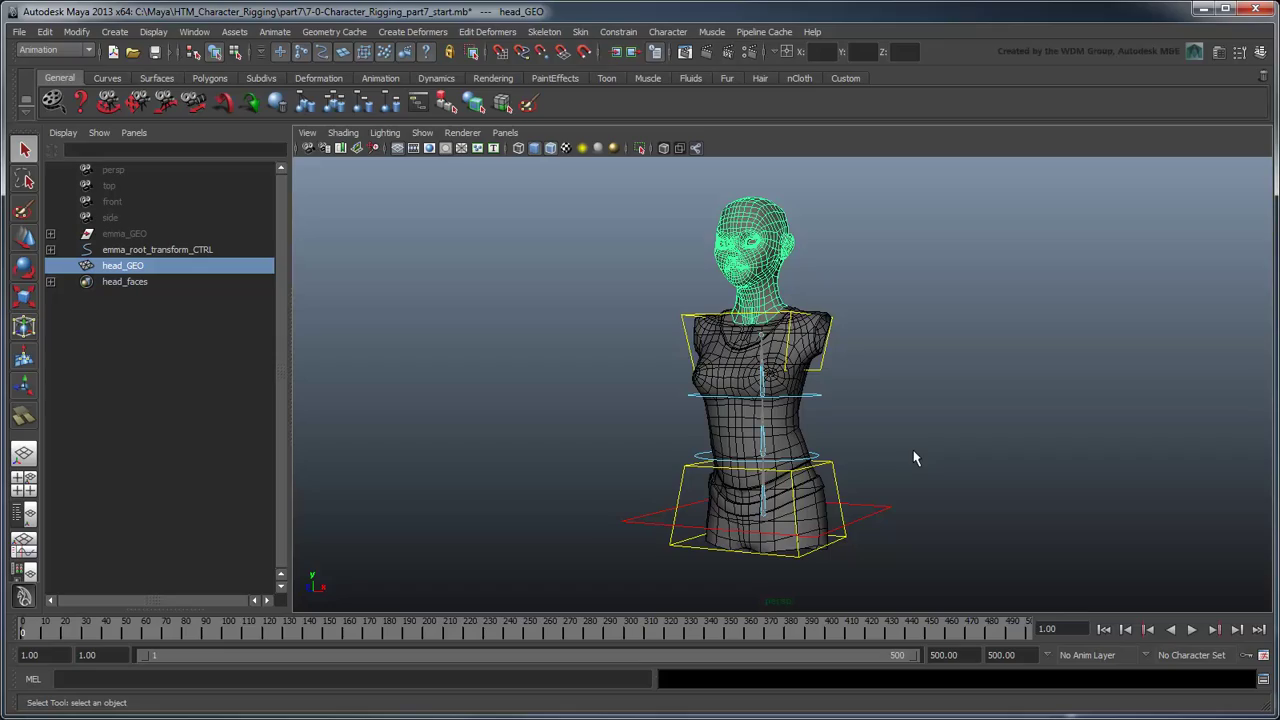
Switch to a single side view zoomed in and centred on the neck
{"action": "key", "text": "space"}
{"action": "scroll", "coordinate": [708, 434], "scroll_direction": "up", "scroll_amount": 6}
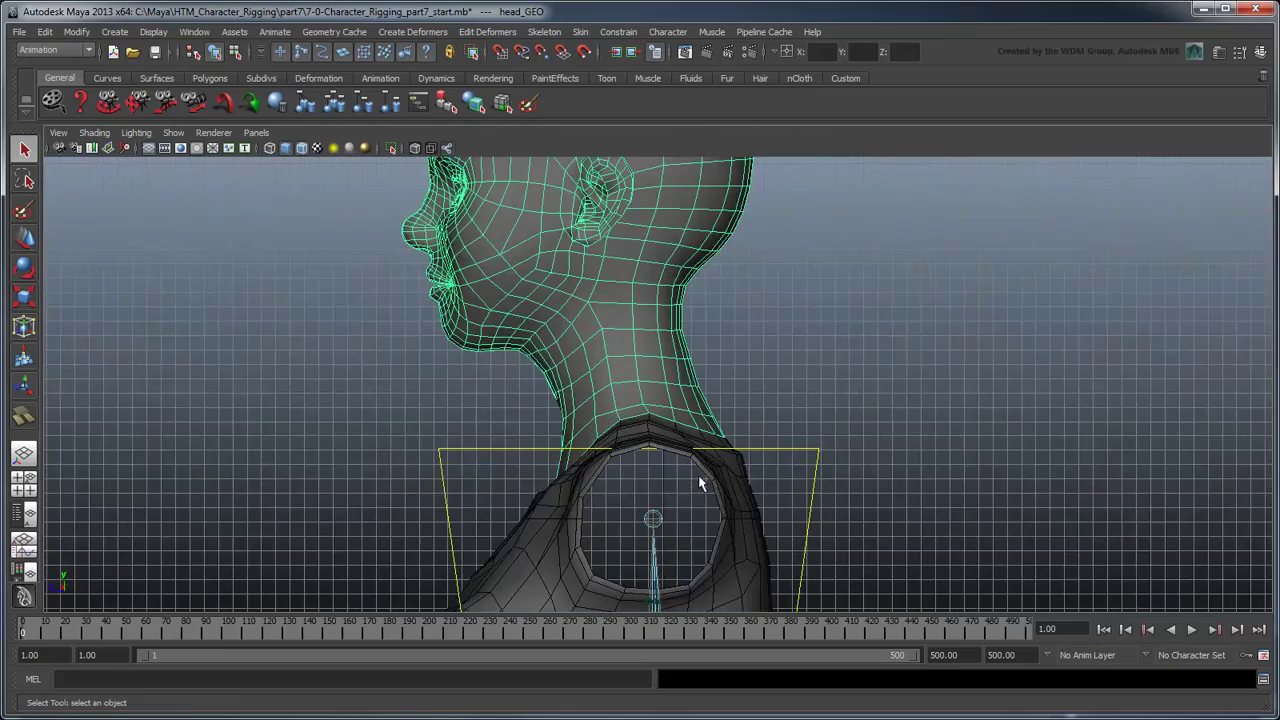
{"action": "scroll", "coordinate": [722, 451], "scroll_direction": "up", "scroll_amount": 1}
{"action": "scroll", "coordinate": [737, 486], "scroll_direction": "up", "scroll_amount": 3}
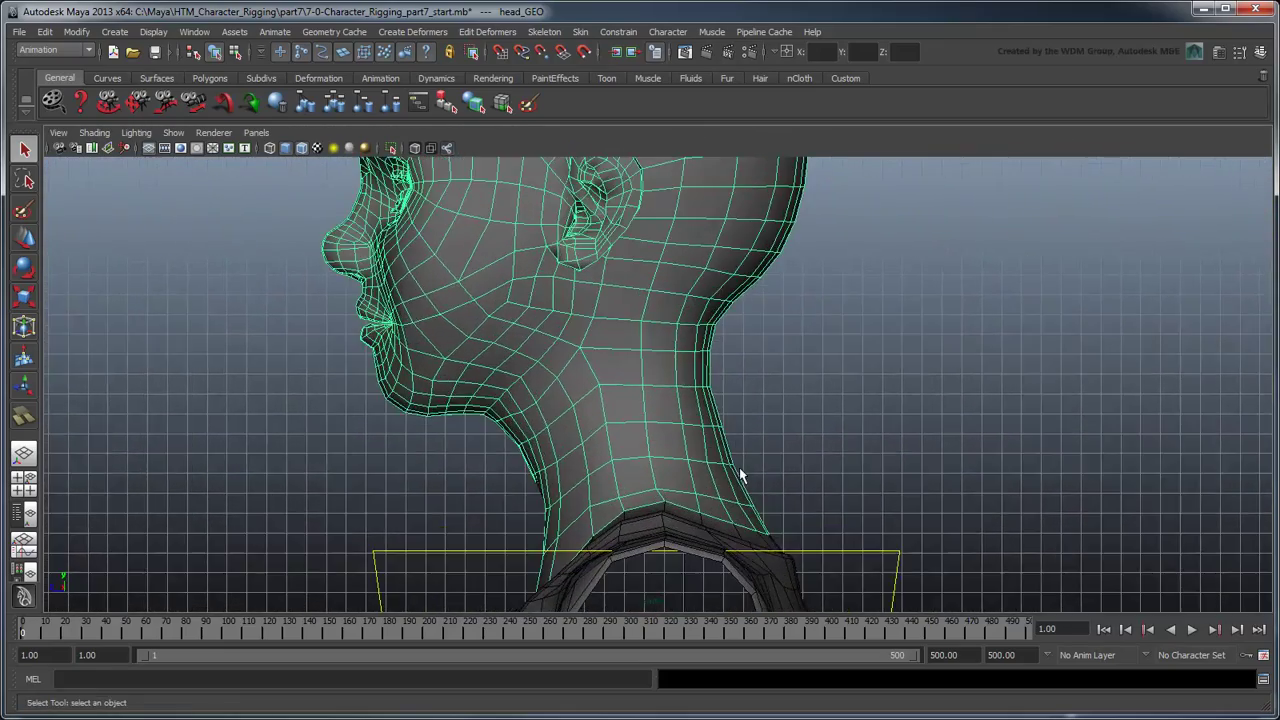
{"action": "middle_click_drag", "start_coordinate": [762, 469], "coordinate": [786, 469], "text": "alt"}
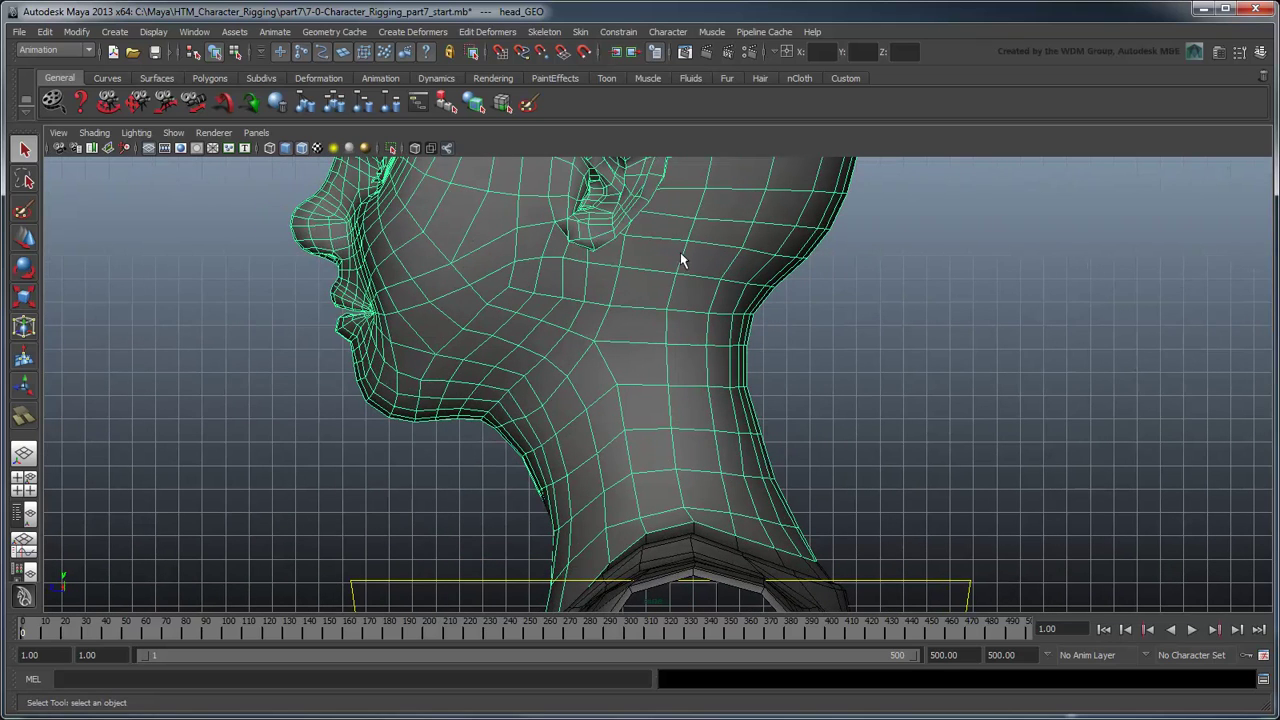
Draw four joints from the neck base to just below the ear, then expand joint1 in the Outliner
{"action": "left_click", "coordinate": [544, 31]}
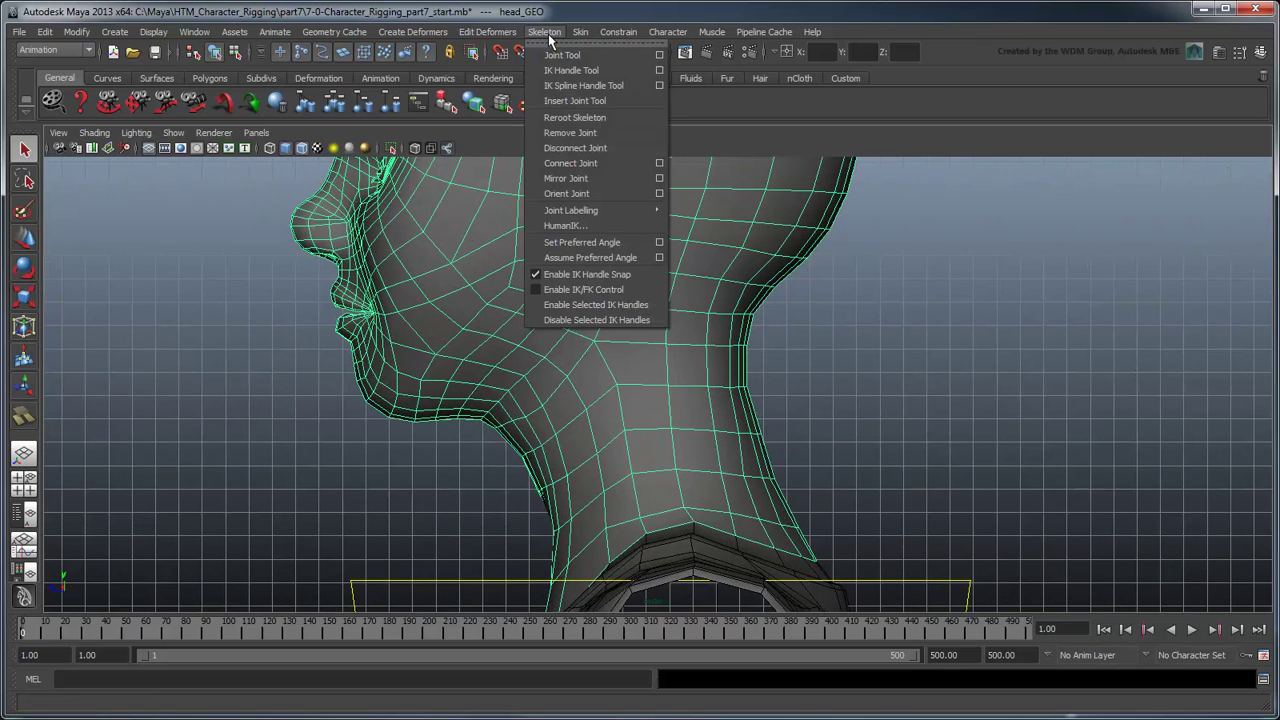
{"action": "left_click", "coordinate": [608, 55]}
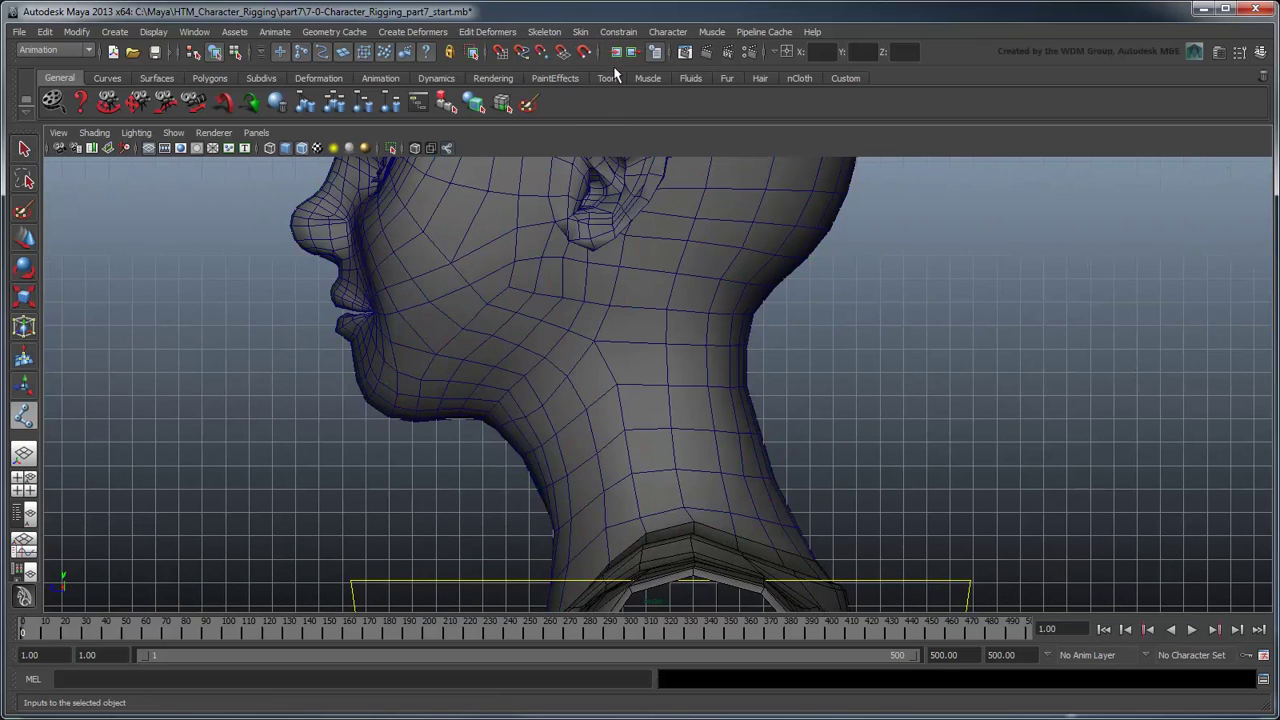
{"action": "left_click", "coordinate": [659, 543]}
{"action": "left_click", "coordinate": [636, 427]}
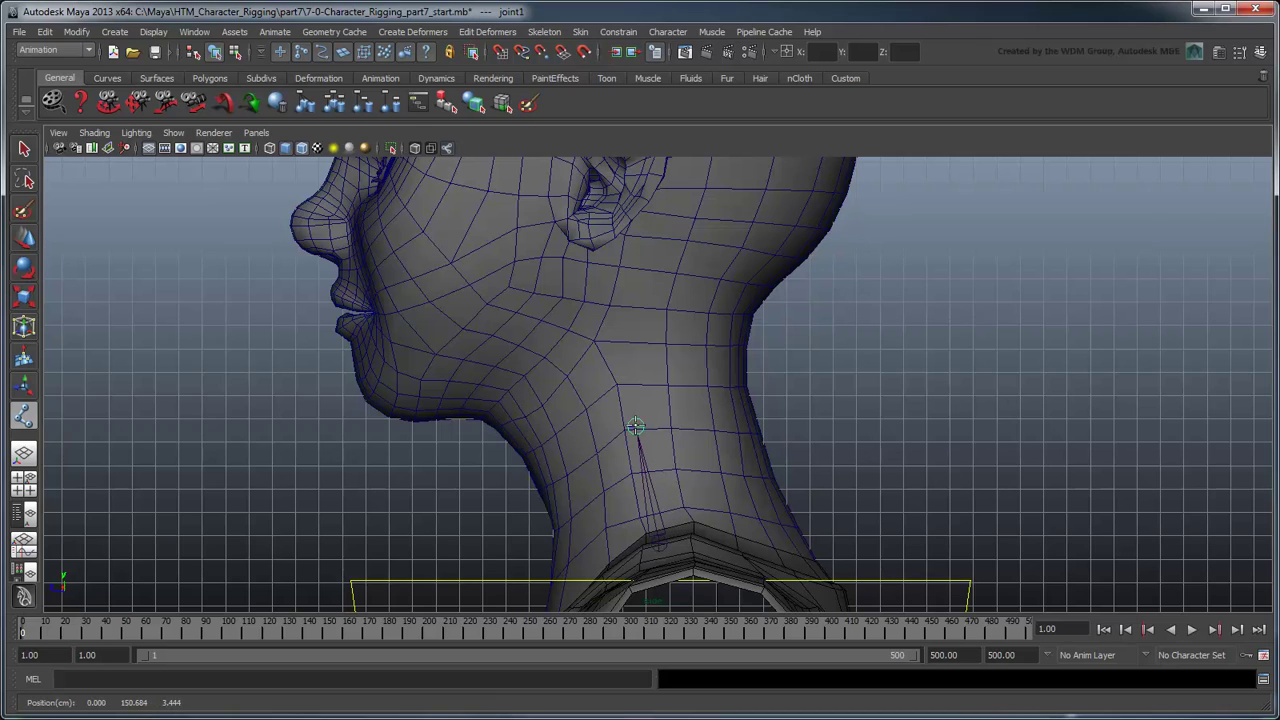
{"action": "left_click", "coordinate": [590, 337]}
{"action": "left_click_drag", "start_coordinate": [590, 337], "coordinate": [598, 339]}
{"action": "left_click", "coordinate": [549, 247]}
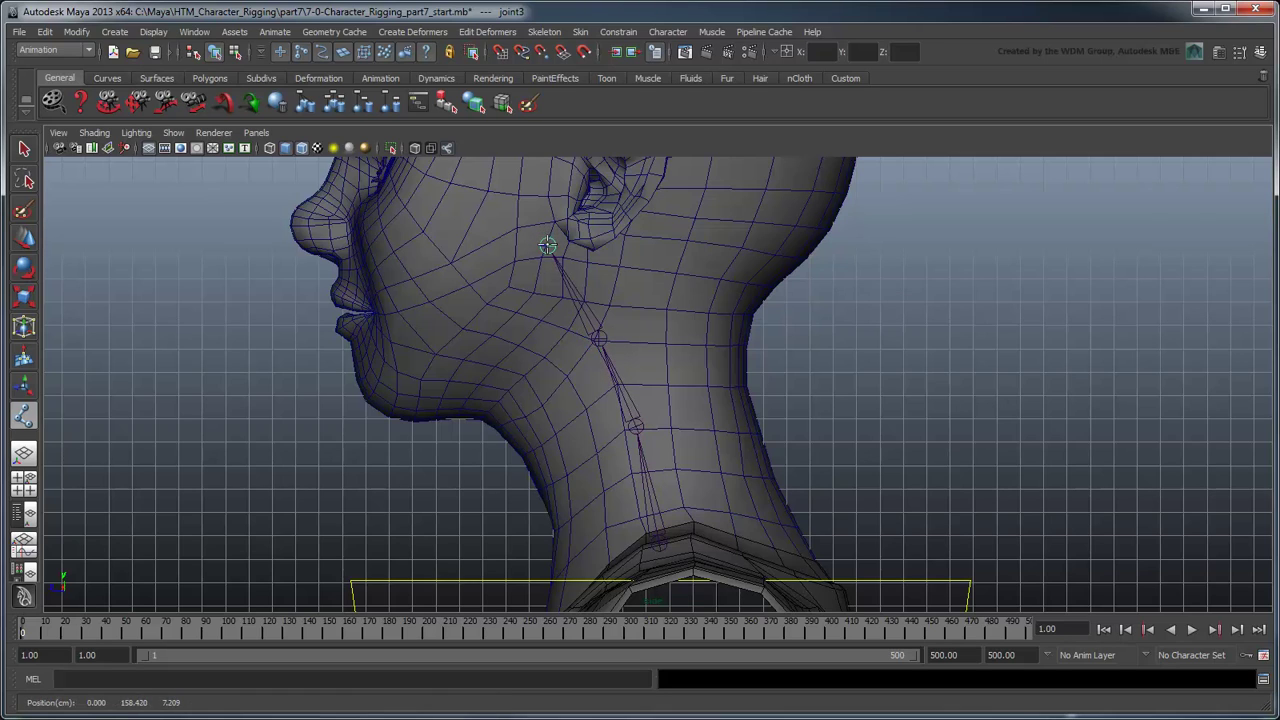
{"action": "key", "text": "Return"}
{"action": "left_click", "coordinate": [24, 513]}
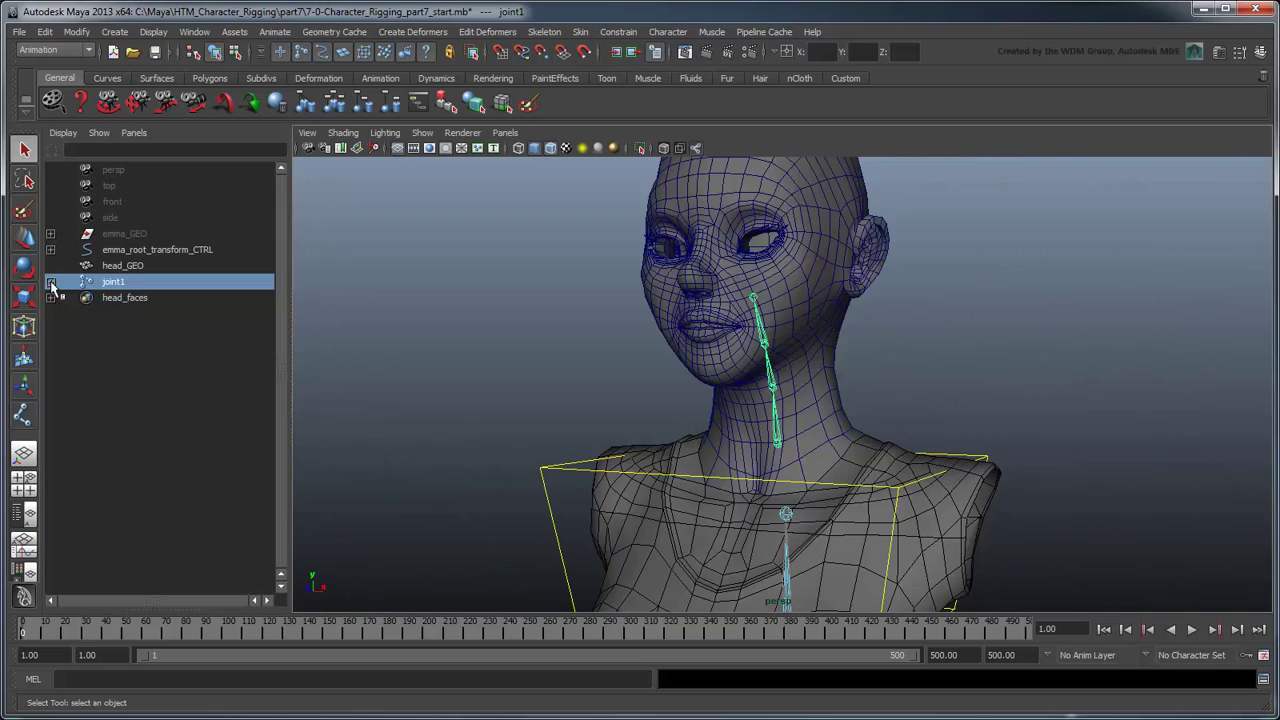
{"action": "left_click", "coordinate": [50, 282]}
Rename joint1 through joint4 to neck_base_, neck_mid1_, neck_mid2_ and neck_end_result_JNT
{"action": "double_click", "coordinate": [117, 285]}
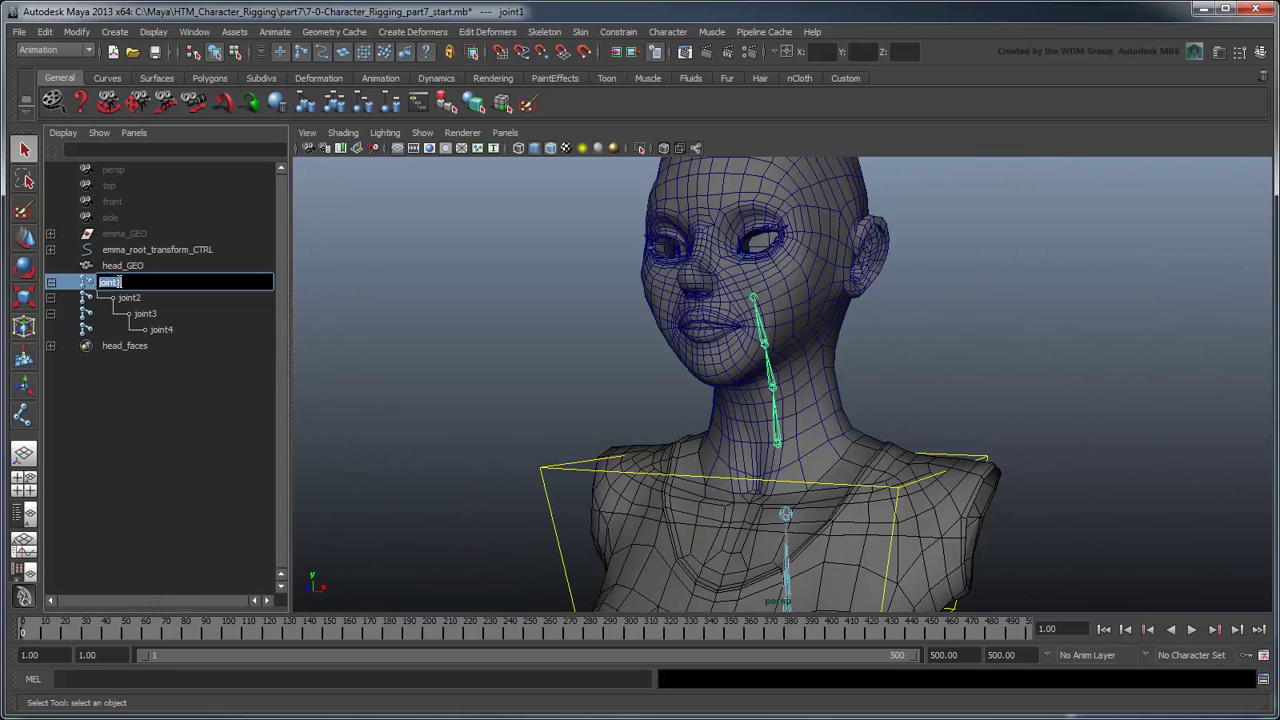
{"action": "type", "text": "neck_base_result_JNT"}
{"action": "key", "text": "Return"}
{"action": "key", "text": "Tab"}
{"action": "type", "text": "neck_"}
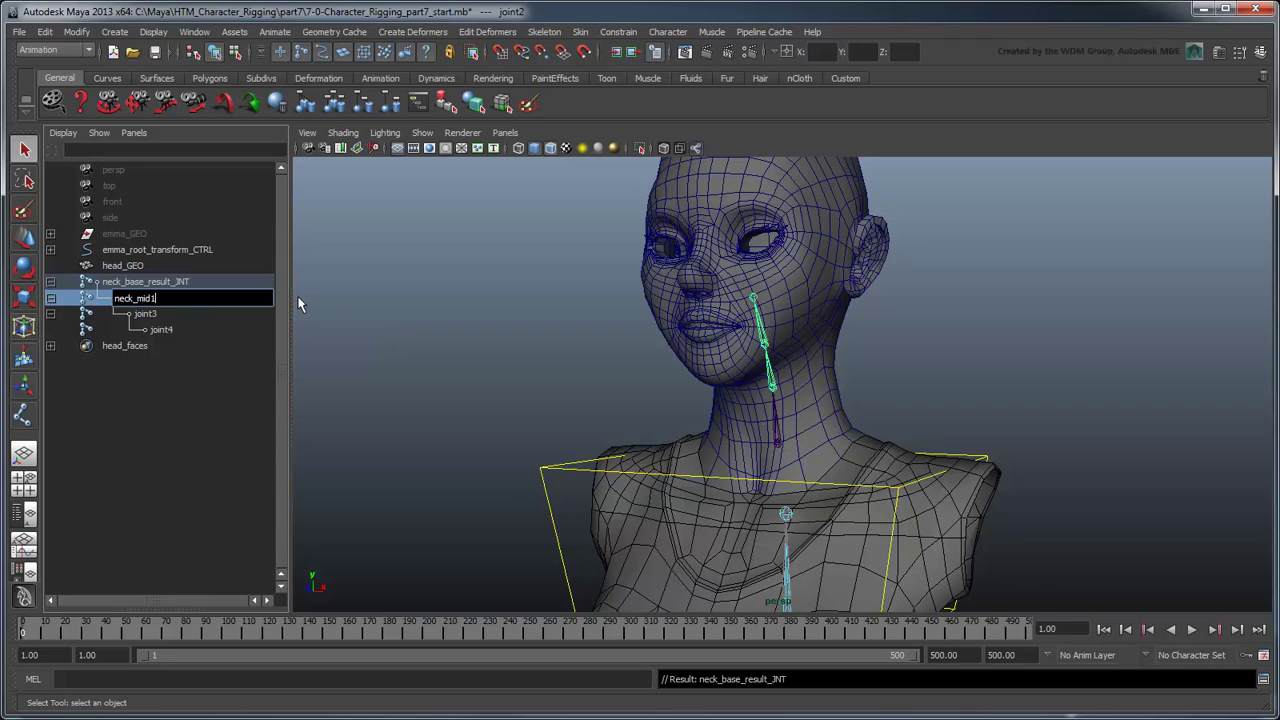
{"action": "type", "text": "mid1_result_JNT"}
{"action": "key", "text": "Return"}
{"action": "key", "text": "Tab"}
{"action": "type", "text": "neck_mid2_result_JNT"}
{"action": "key", "text": "Return"}
{"action": "key", "text": "Tab"}
{"action": "type", "text": "neck_end_result_JNT"}
{"action": "key", "text": "Return"}
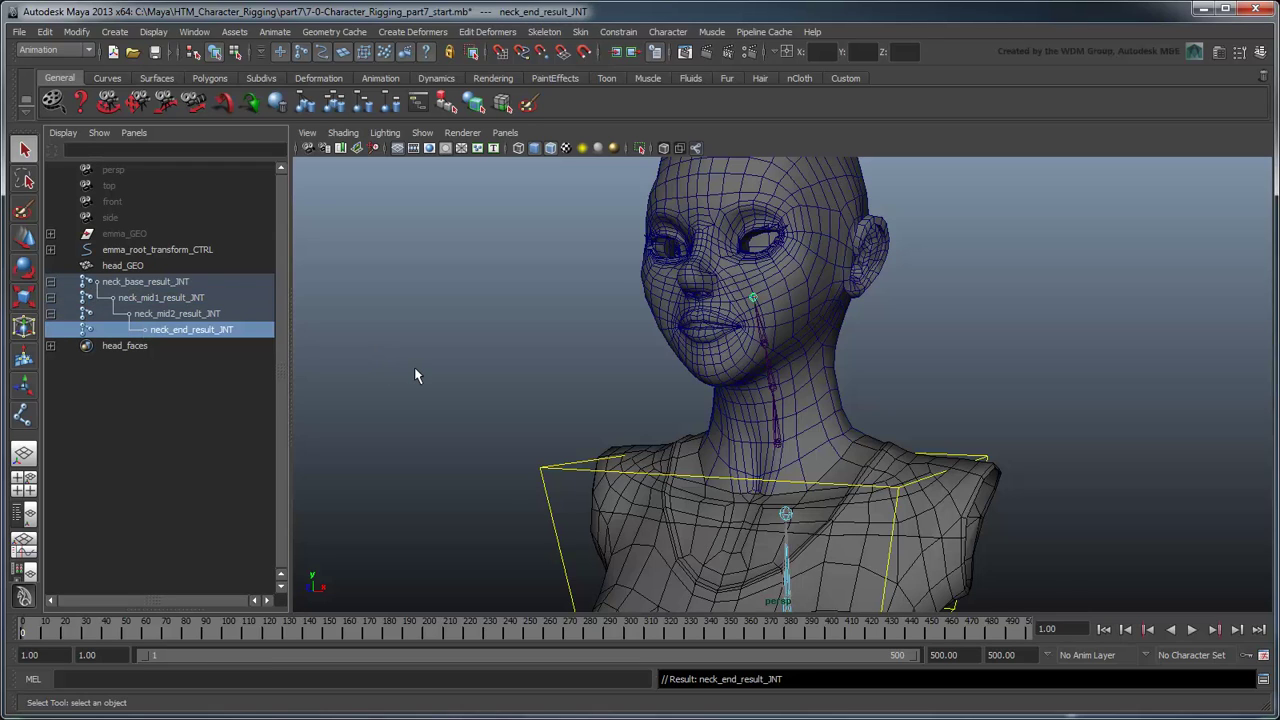
Select the neck joint chain and display its local rotation axes
{"action": "left_click", "coordinate": [177, 284]}
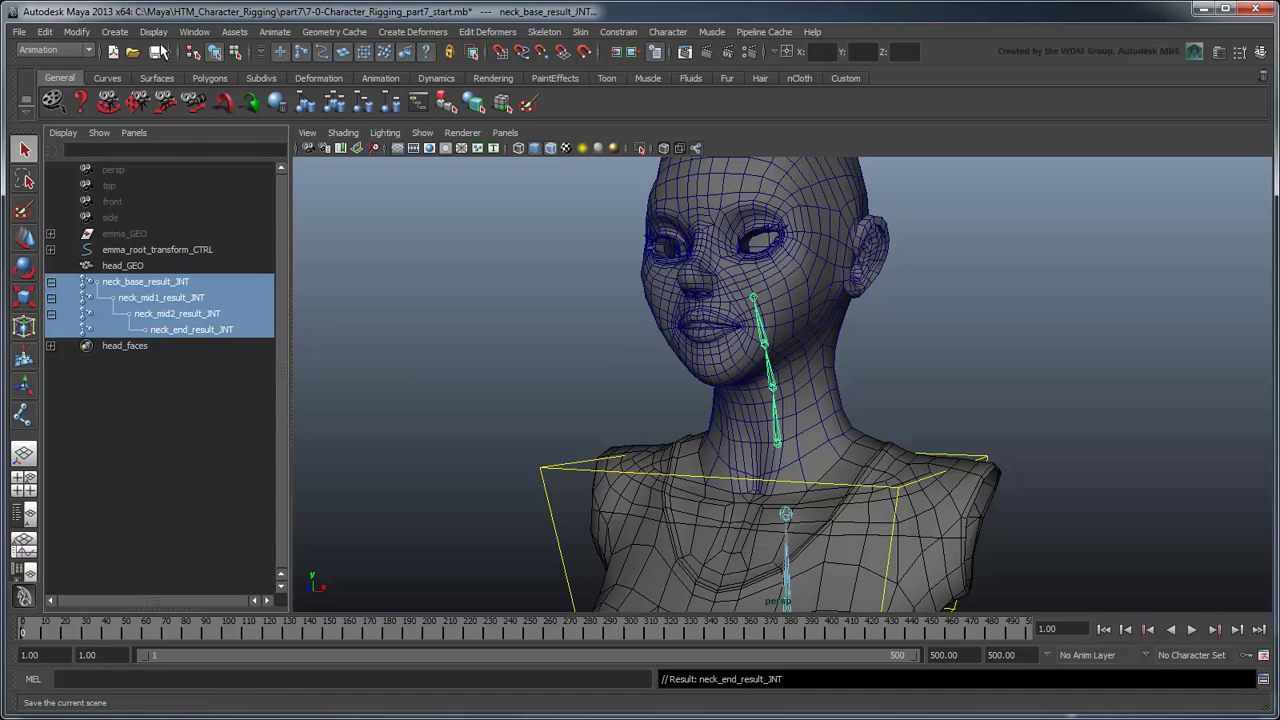
{"action": "left_click", "coordinate": [153, 31]}
{"action": "mouse_move", "coordinate": [208, 165]}
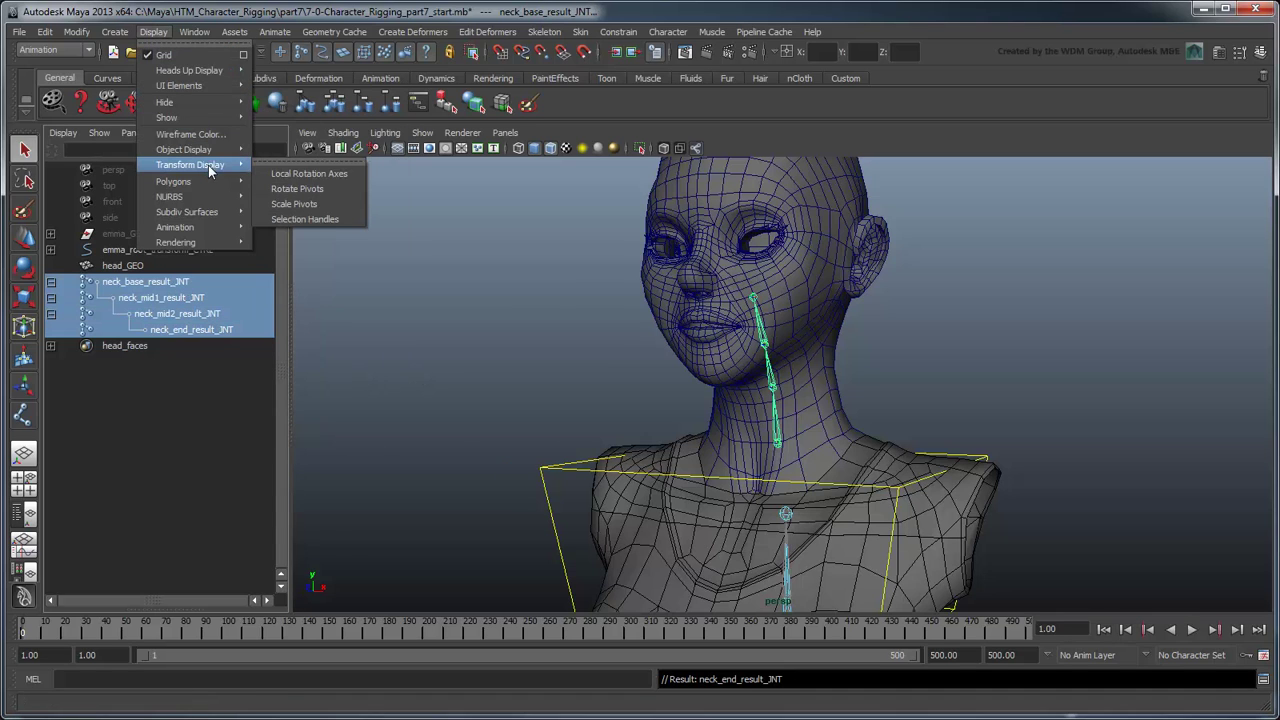
{"action": "left_click", "coordinate": [314, 176]}
{"action": "left_click_drag", "start_coordinate": [469, 296], "coordinate": [486, 329], "text": "alt"}
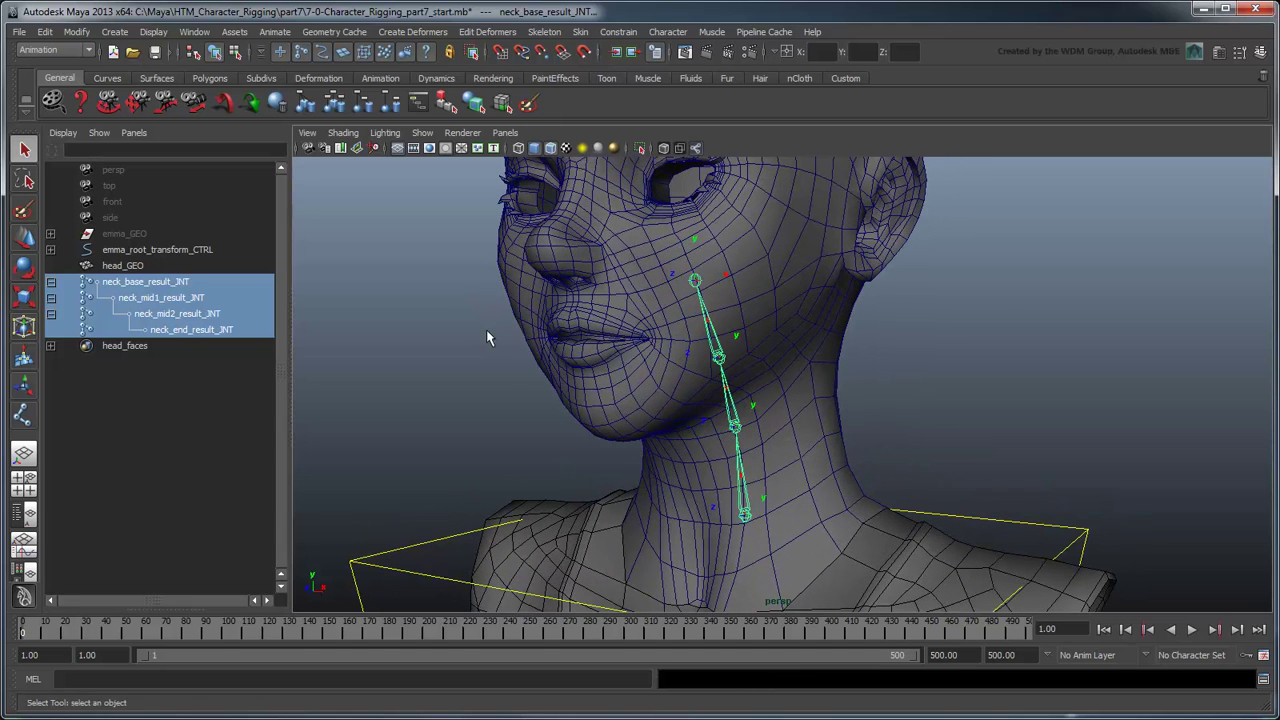
Apply Orient Joint with X primary axis, Z secondary axis and X world orientation
{"action": "left_click", "coordinate": [550, 34]}
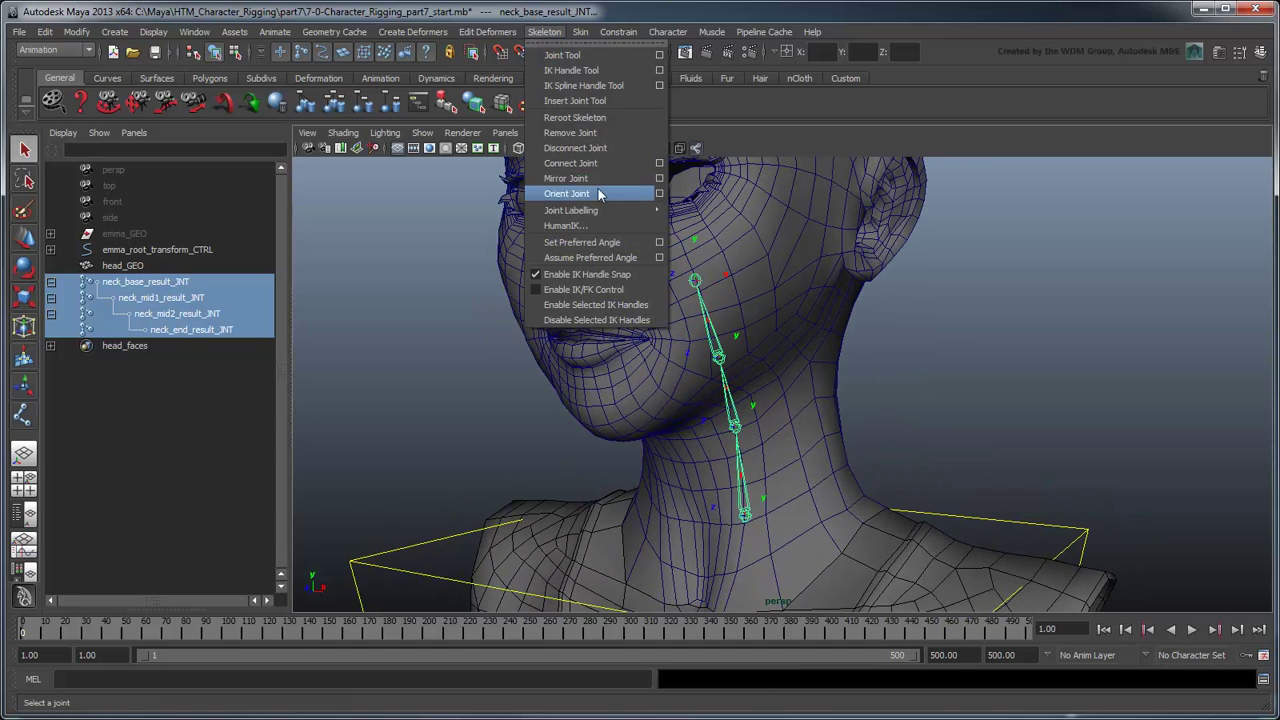
{"action": "left_click", "coordinate": [660, 193]}
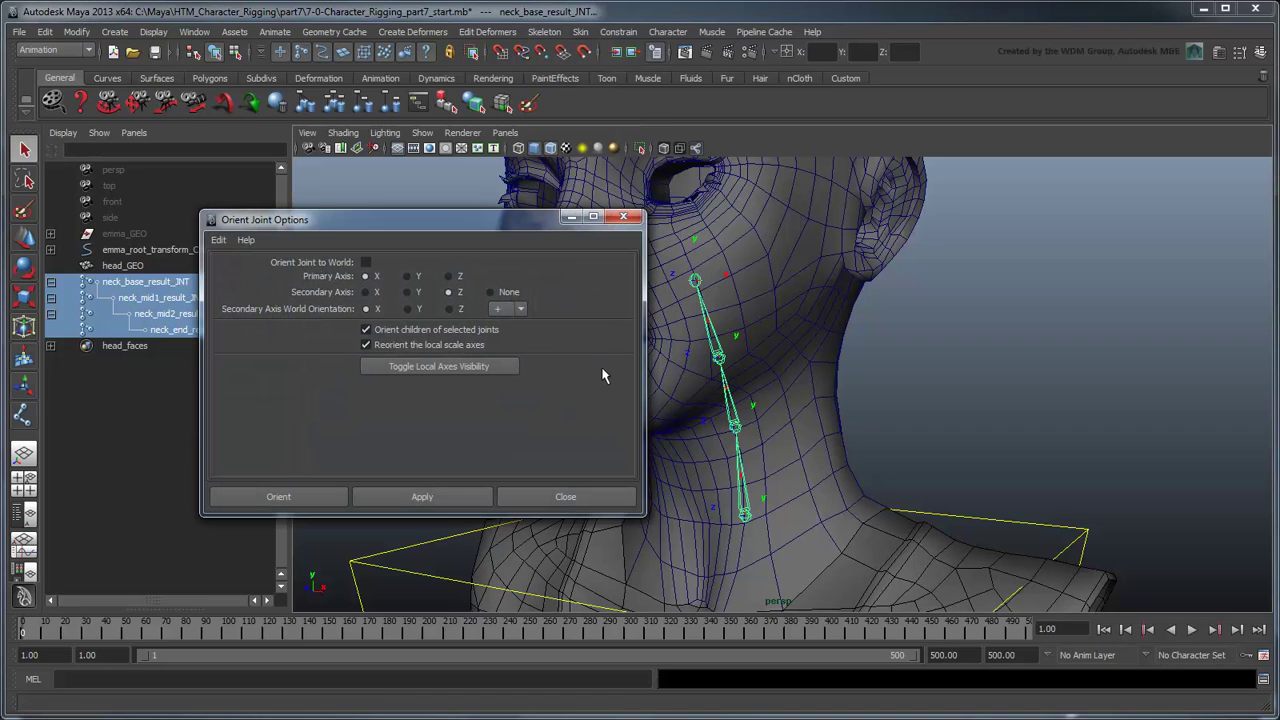
{"action": "left_click", "coordinate": [433, 495]}
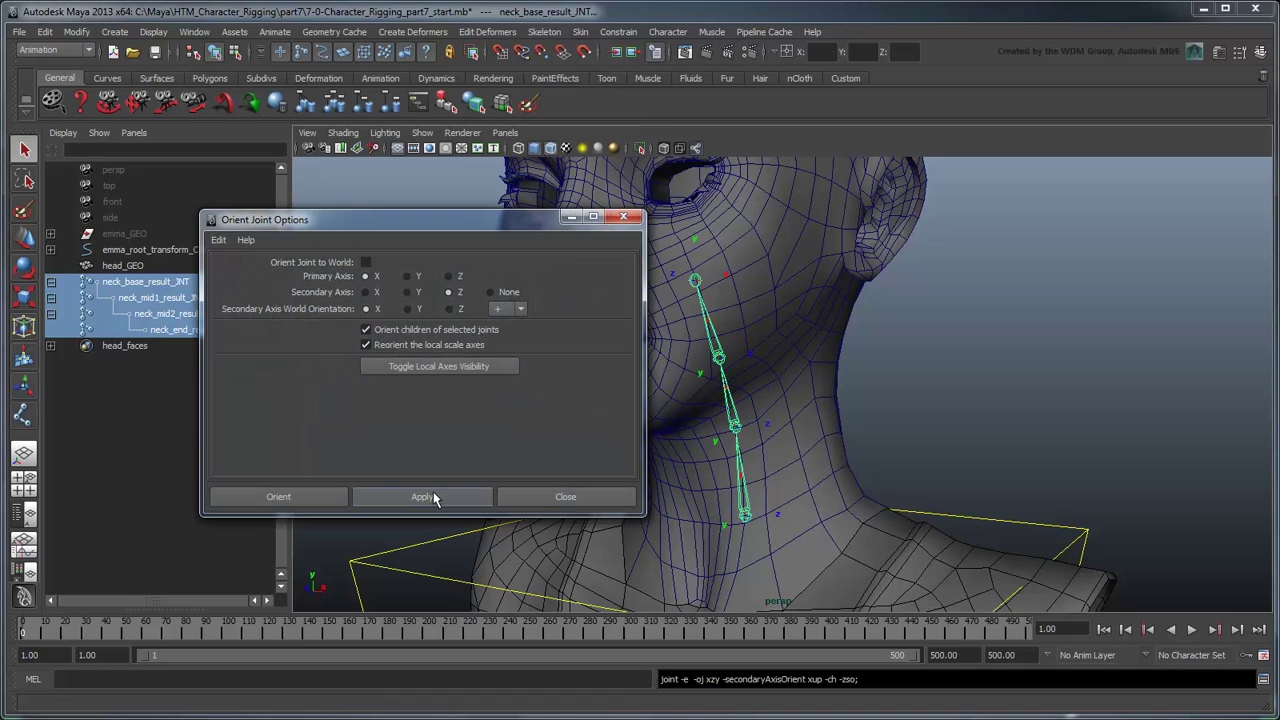
{"action": "left_click", "coordinate": [527, 497]}
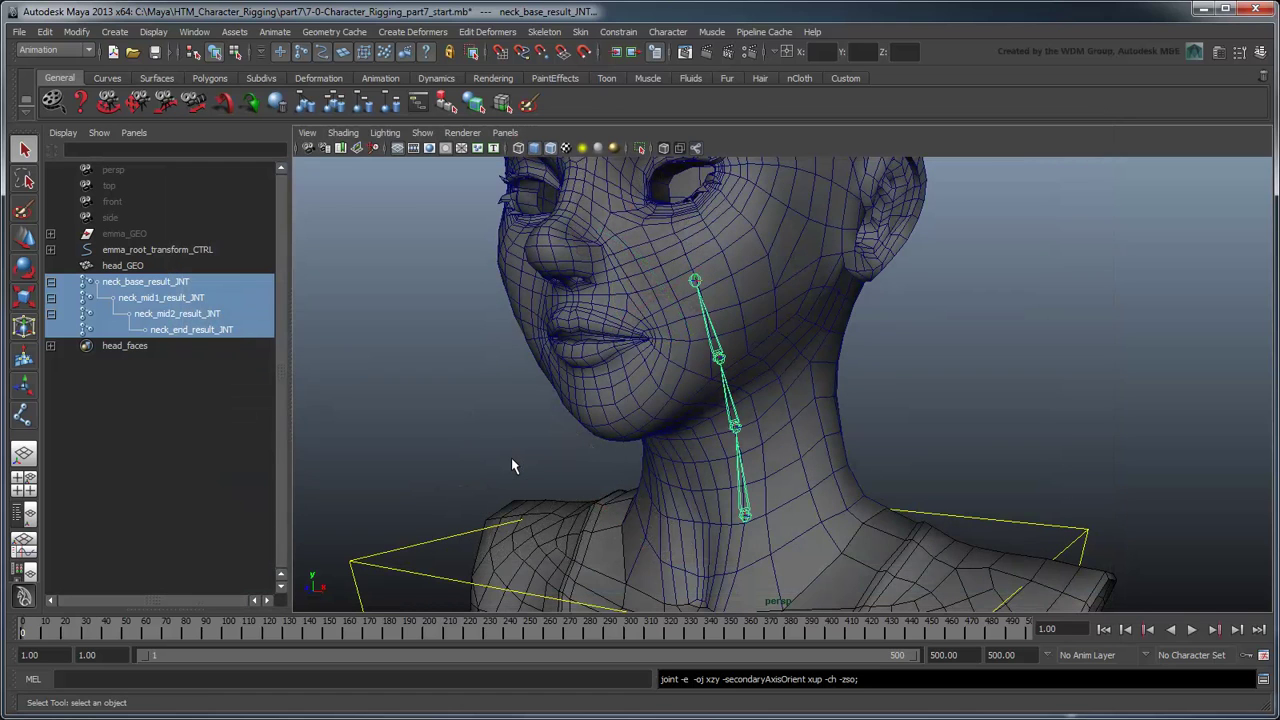
Create a spline IK handle from neck_base_result_JNT to the end neck joint
{"action": "left_click", "coordinate": [545, 32]}
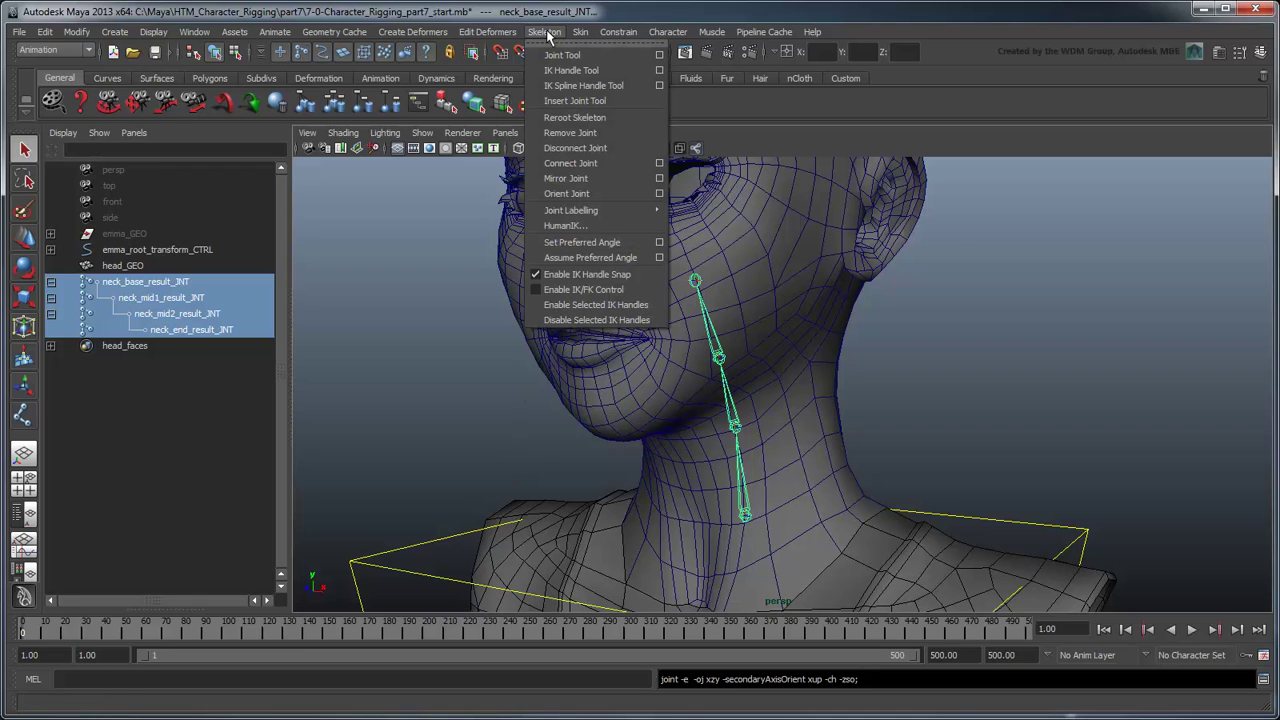
{"action": "left_click", "coordinate": [631, 85]}
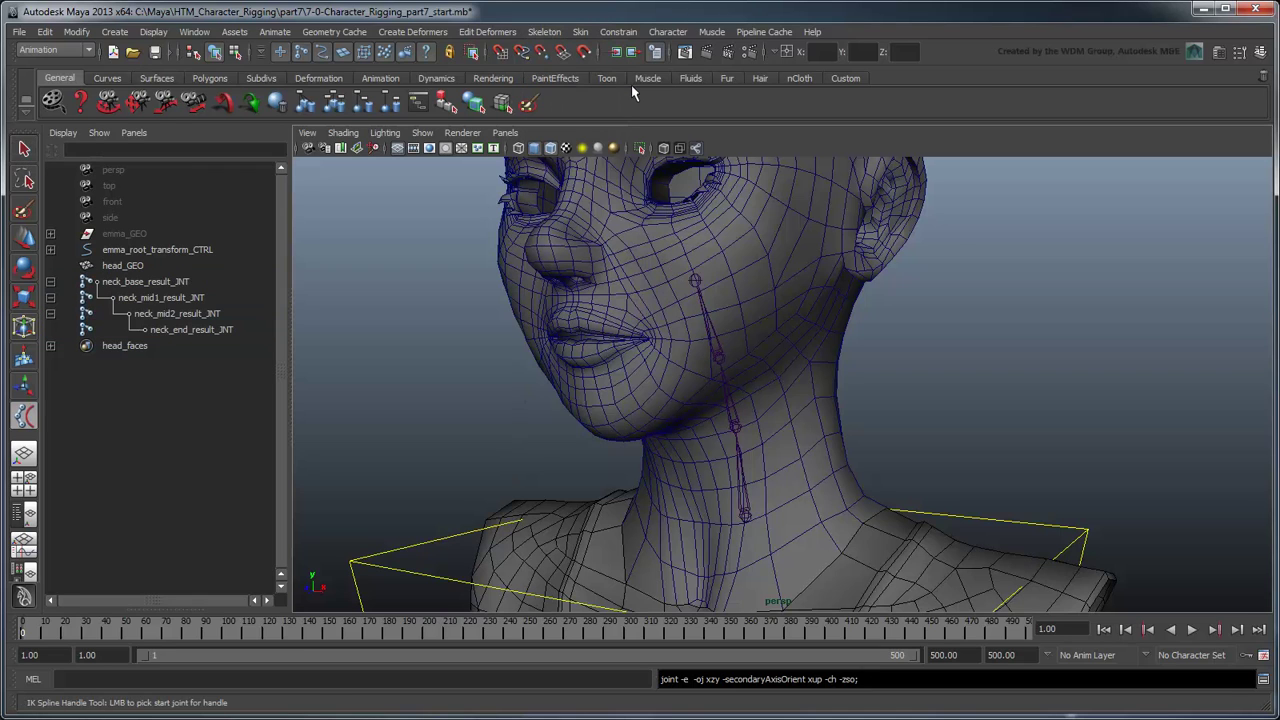
{"action": "left_click", "coordinate": [175, 281], "text": "ctrl"}
{"action": "left_click", "coordinate": [190, 329], "text": "ctrl"}
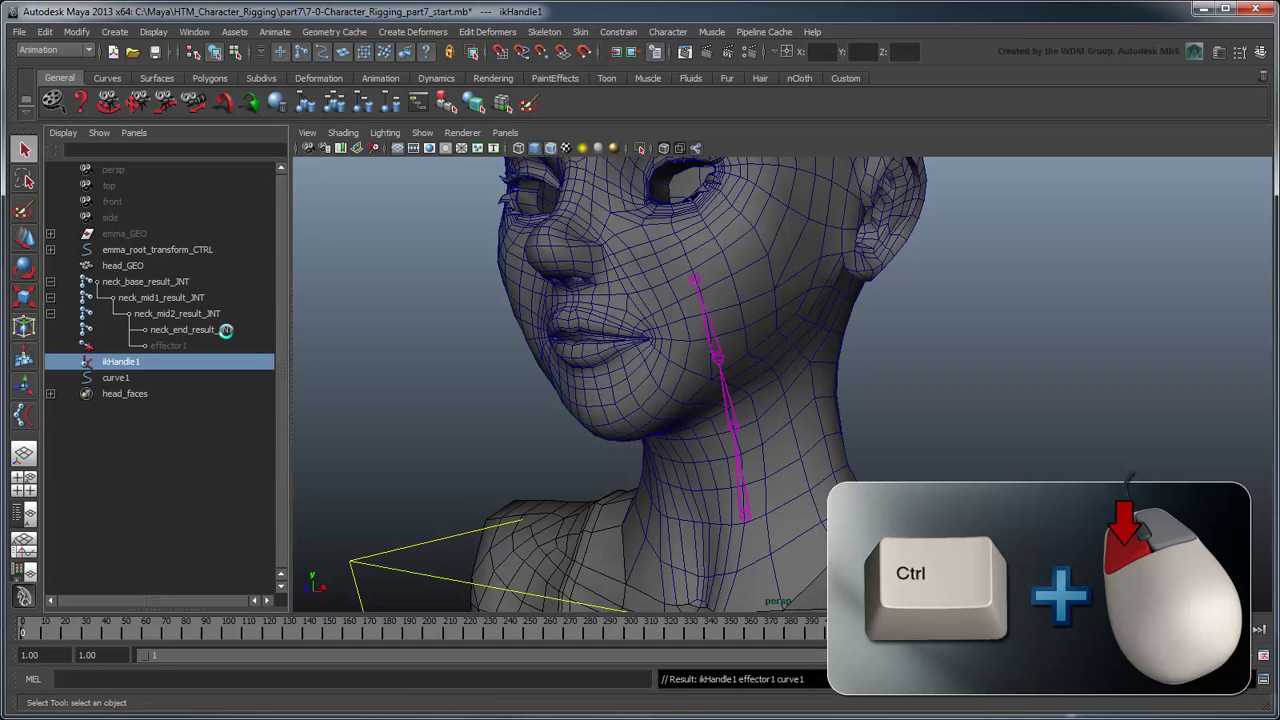
Rename the IK handle, curve1 and effector1 to neck_HDL, neck_CRV and neck_EFF
{"action": "double_click", "coordinate": [124, 361]}
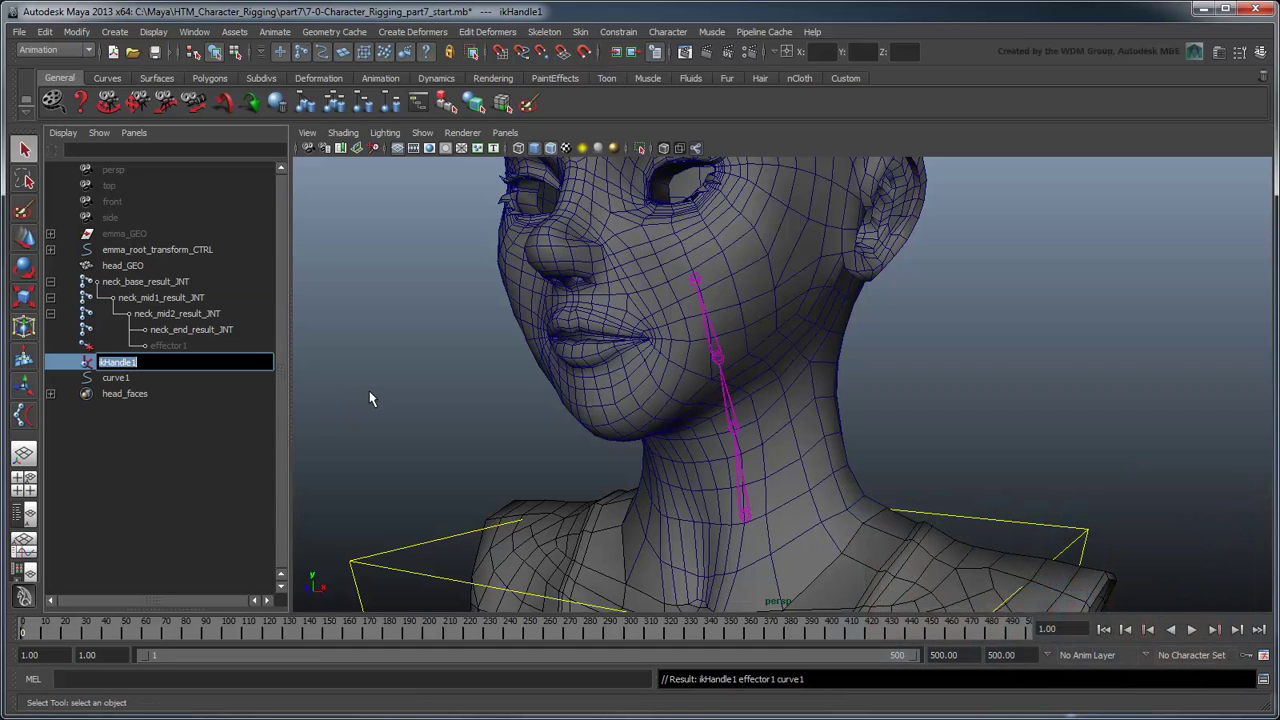
{"action": "type", "text": "neck_HDL"}
{"action": "key", "text": "Return"}
{"action": "double_click", "coordinate": [115, 378]}
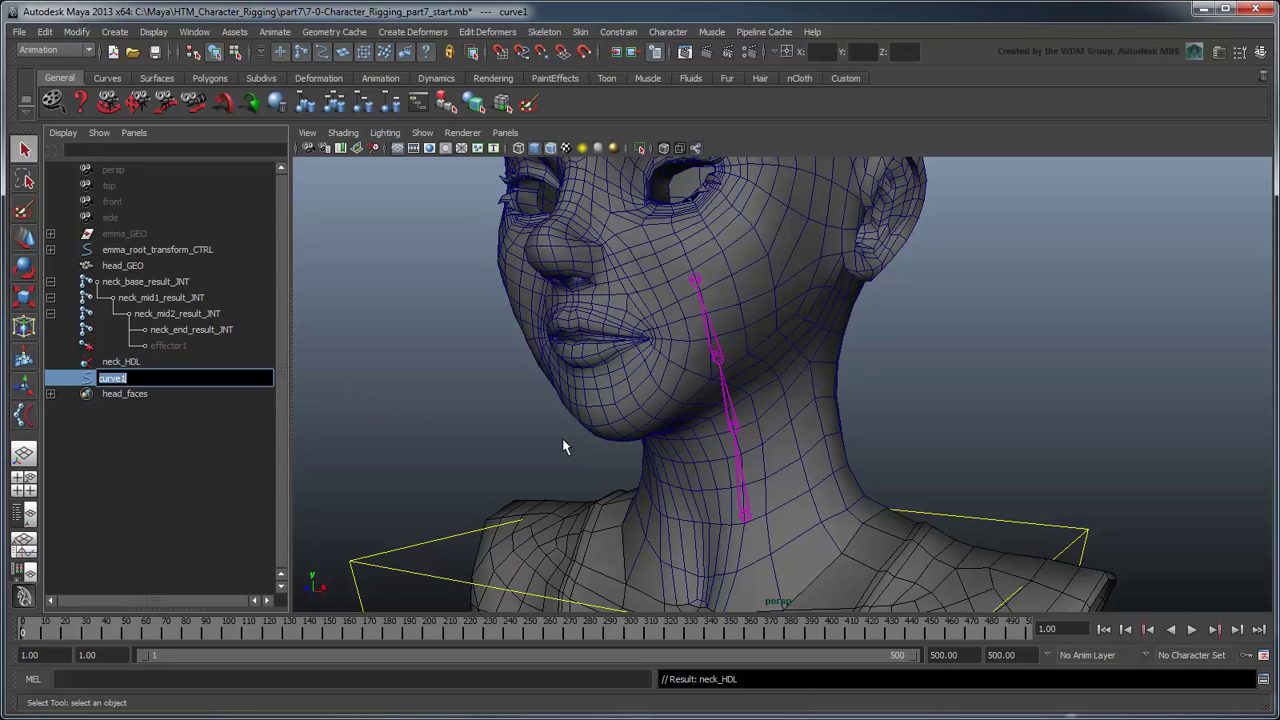
{"action": "type", "text": "neck_CRV"}
{"action": "key", "text": "Return"}
{"action": "double_click", "coordinate": [182, 346]}
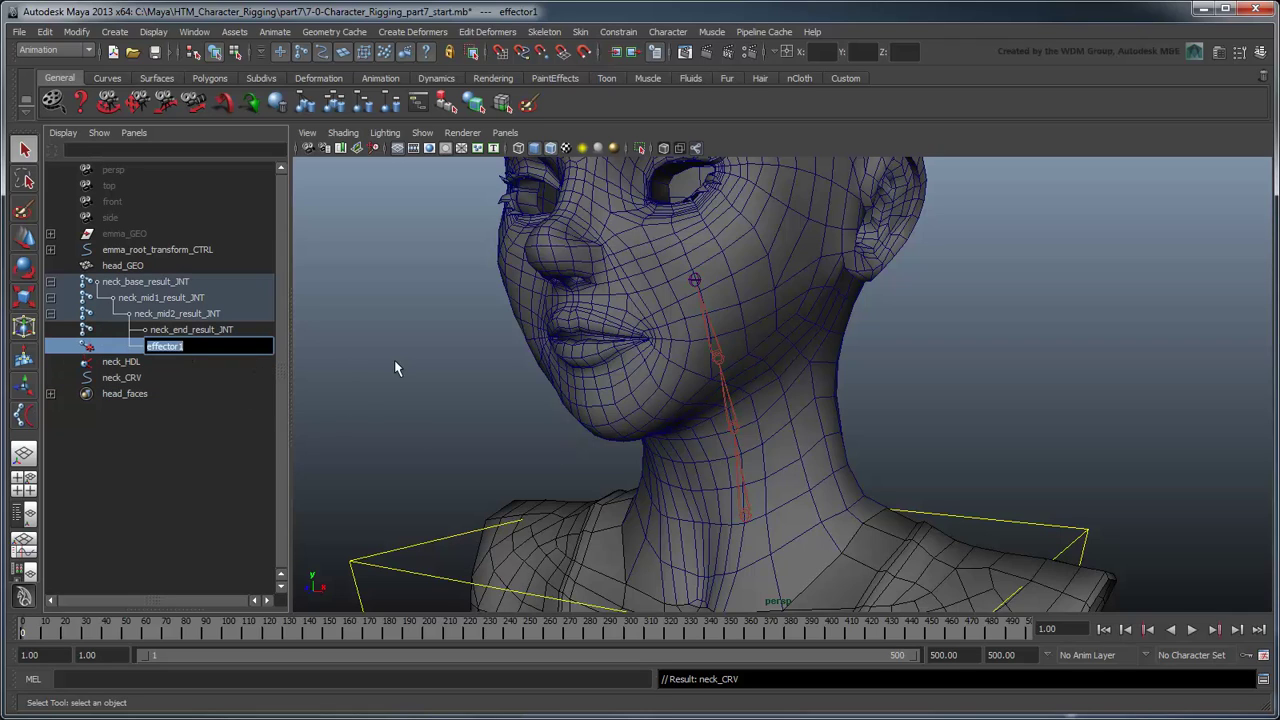
{"action": "type", "text": "neck_EFF"}
{"action": "key", "text": "Return"}
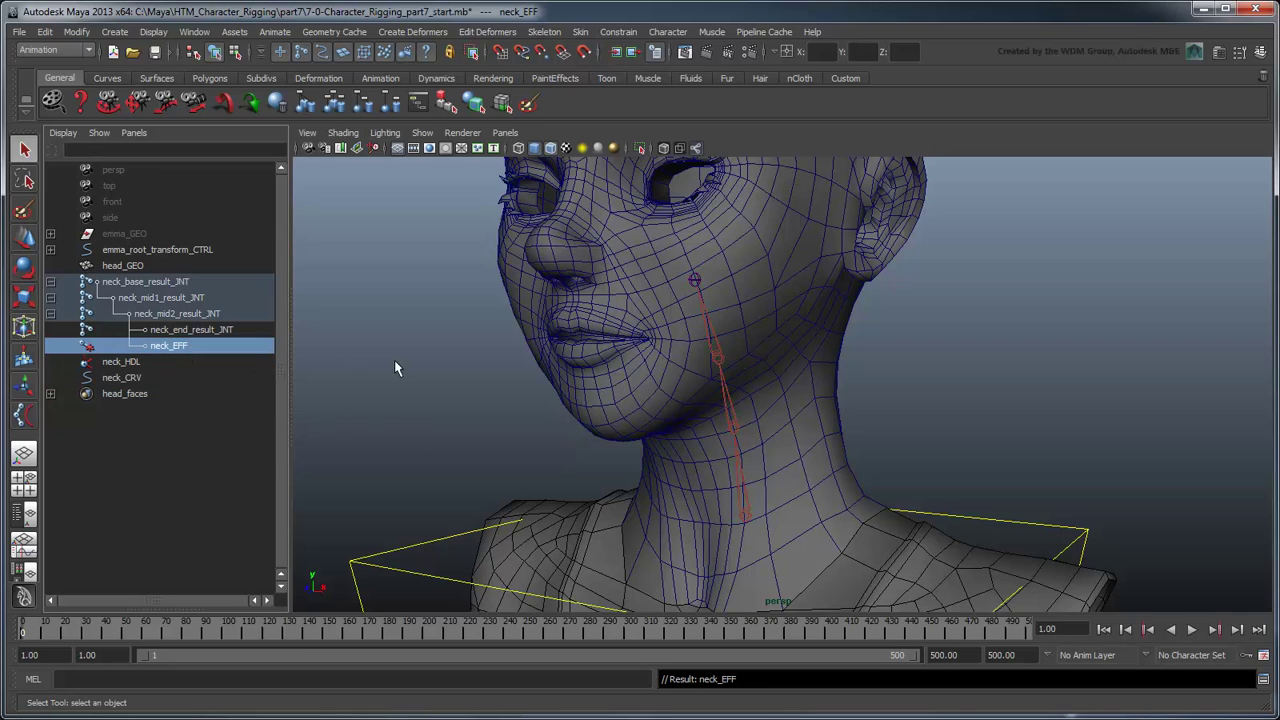
Duplicate the neck result chain, unparent the copied end joint and delete the copied middle joints
{"action": "left_click", "coordinate": [418, 390]}
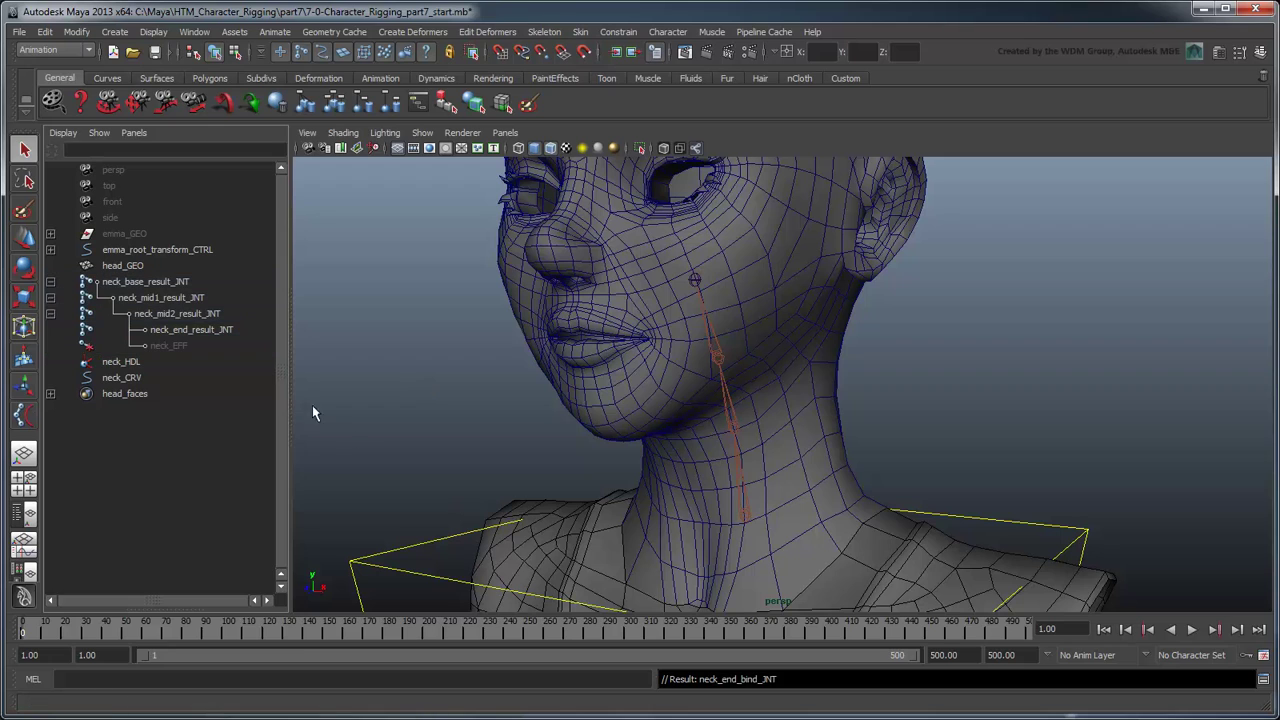
{"action": "left_click", "coordinate": [162, 284]}
{"action": "key", "text": "ctrl+d"}
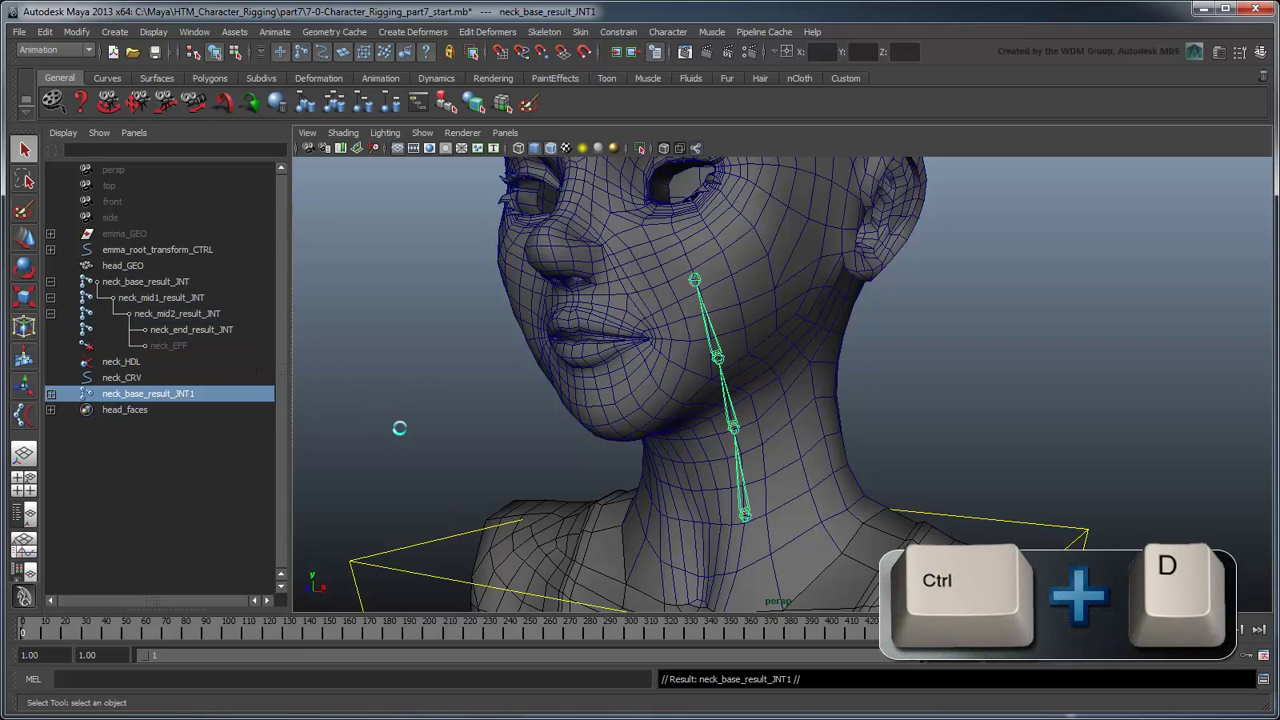
{"action": "left_click", "coordinate": [50, 394], "text": "shift"}
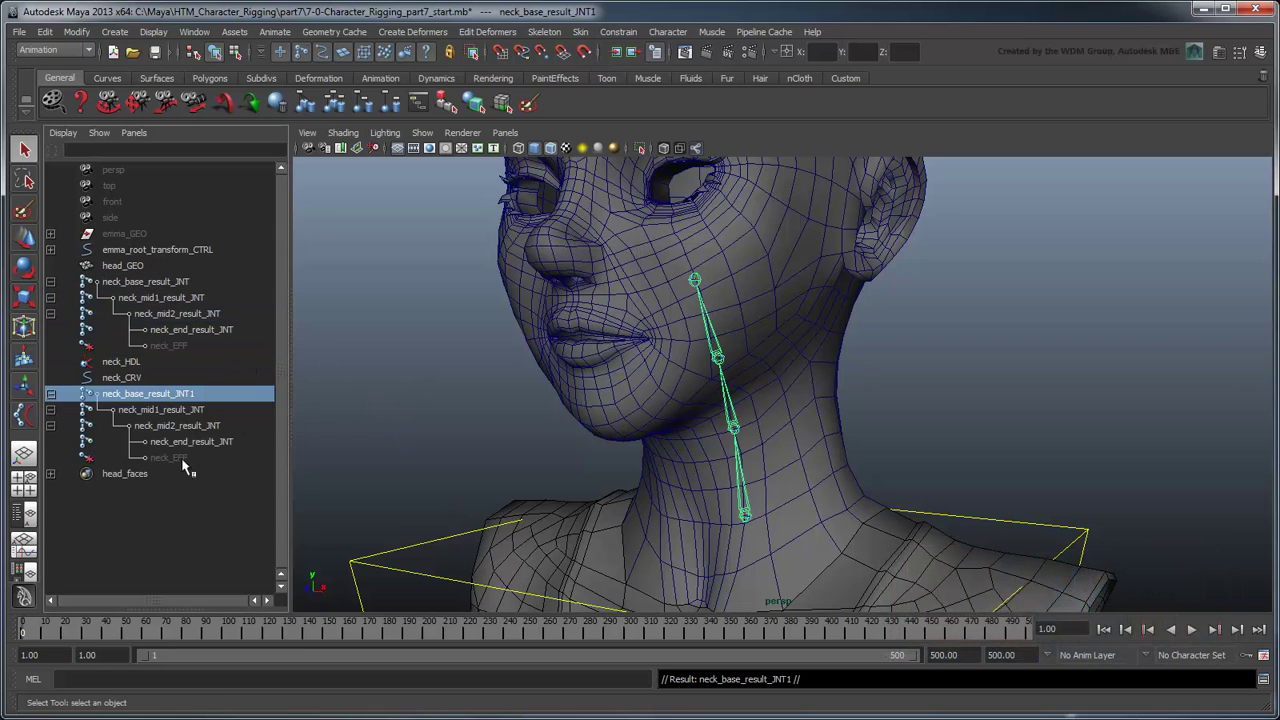
{"action": "left_click", "coordinate": [185, 445]}
{"action": "middle_click_drag", "start_coordinate": [185, 452], "coordinate": [187, 491]}
{"action": "left_click", "coordinate": [168, 411]}
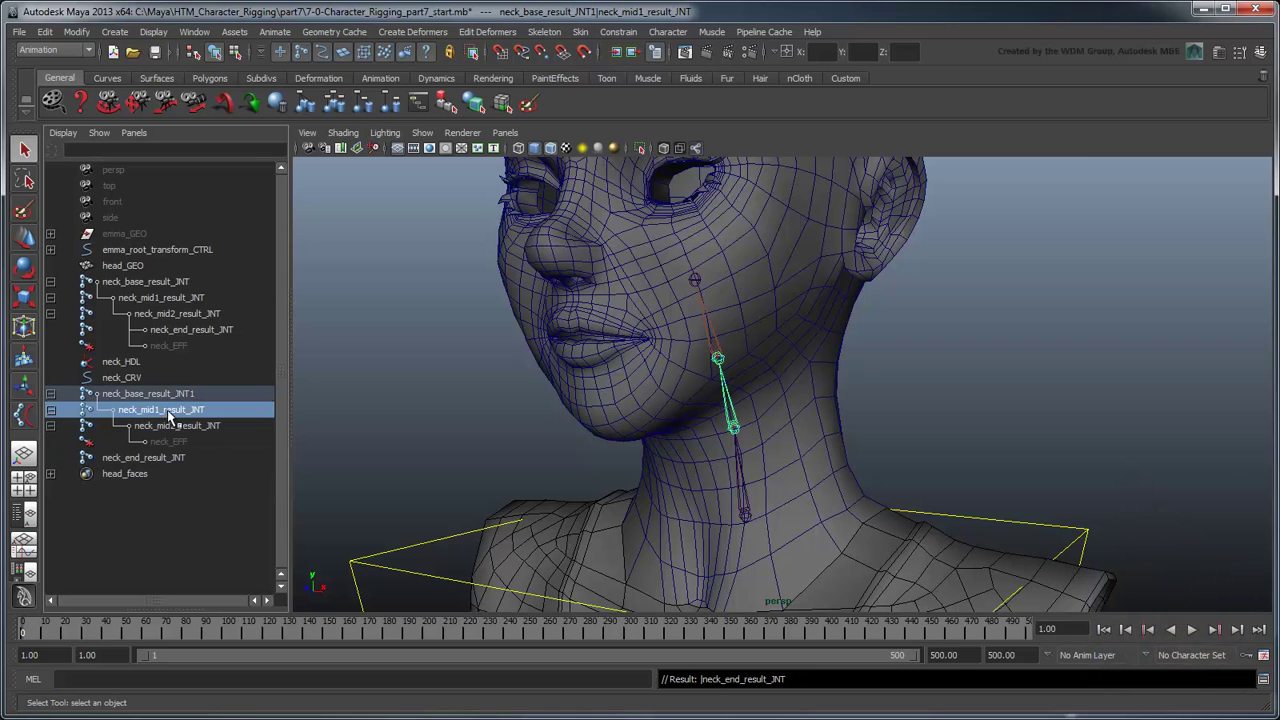
{"action": "key", "text": "Delete"}
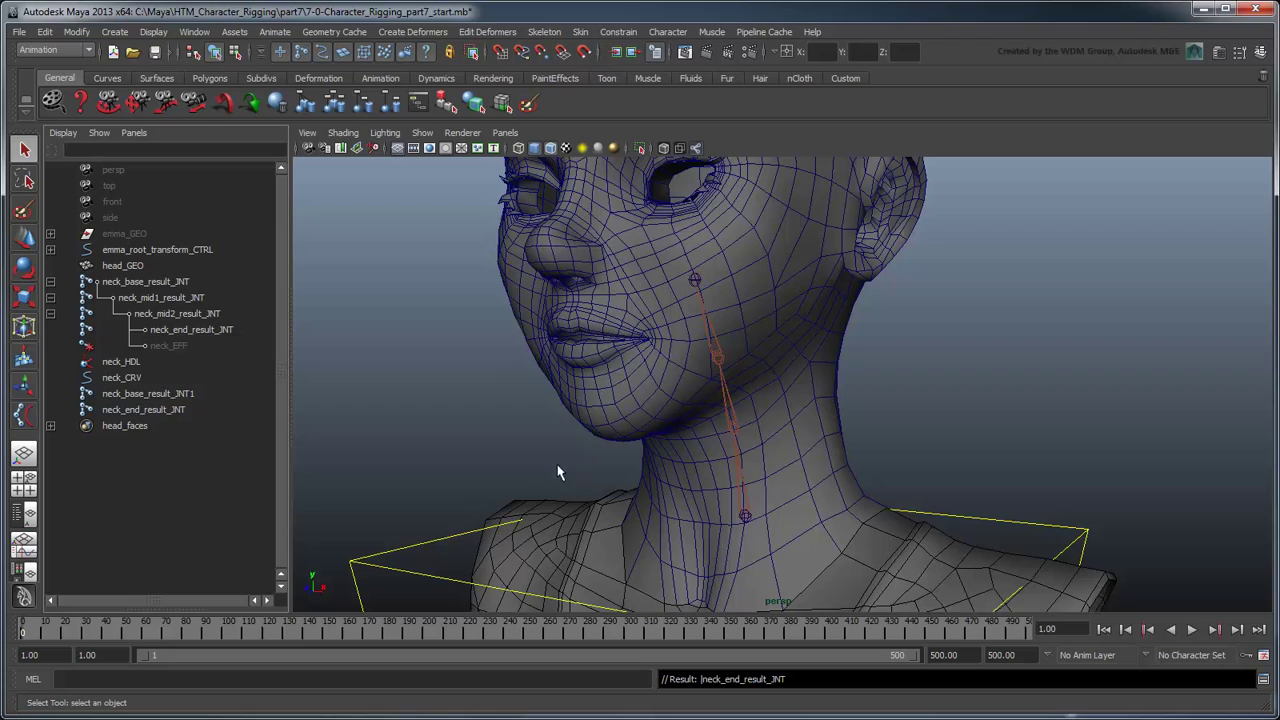
Rename the two copied joints to neck_base_bind_JNT and neck_end_bind_JNT
{"action": "left_click", "coordinate": [190, 396]}
{"action": "double_click", "coordinate": [170, 394]}
{"action": "left_click_drag", "start_coordinate": [168, 395], "coordinate": [144, 395]}
{"action": "type", "text": "bind"}
{"action": "key", "text": "Return"}
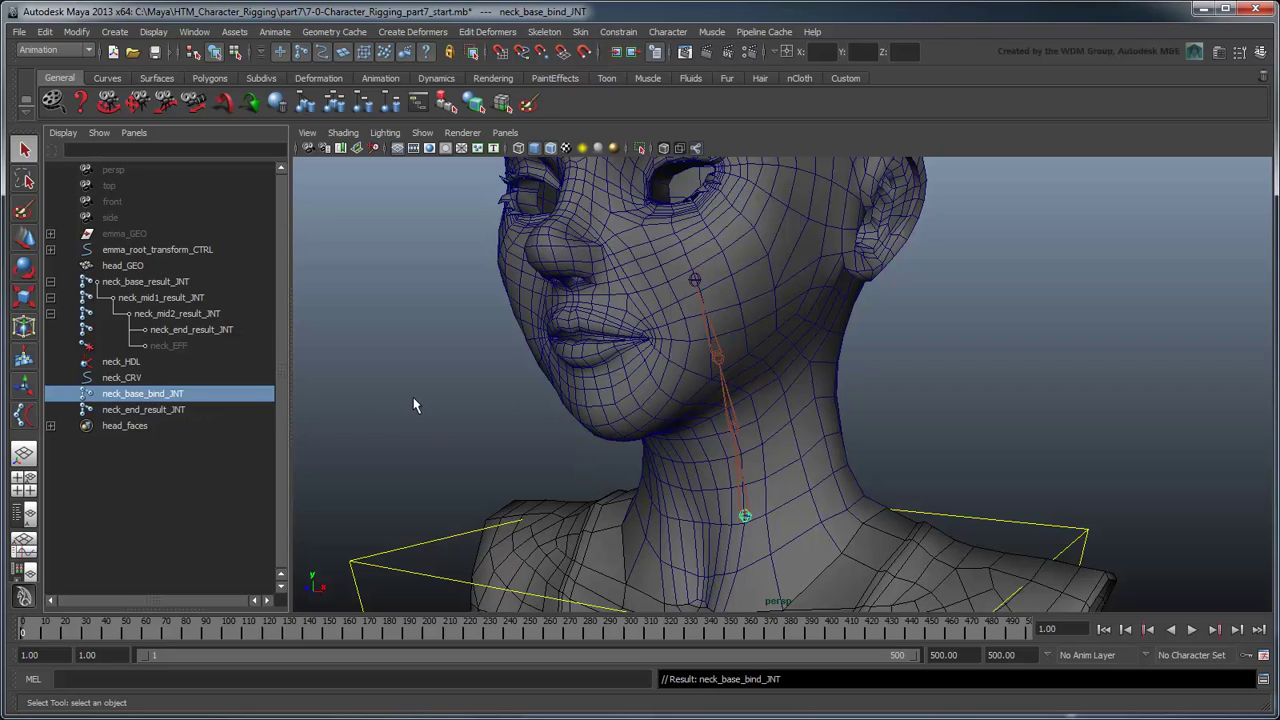
{"action": "double_click", "coordinate": [180, 409]}
{"action": "left_click_drag", "start_coordinate": [163, 410], "coordinate": [141, 411]}
{"action": "type", "text": "bind"}
{"action": "key", "text": "Return"}
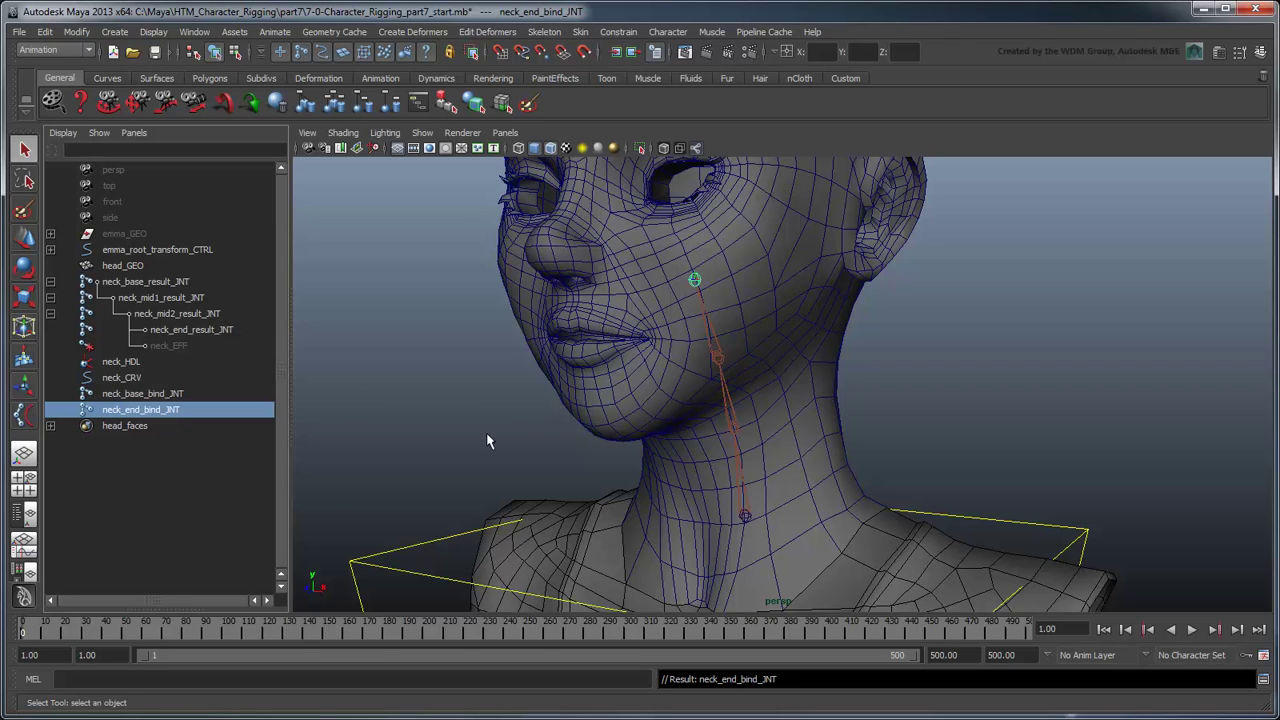
Smooth bind neck_CRV to the two bind joints with reset options, Selected joints and max influences 2
{"action": "left_click", "coordinate": [157, 397], "text": "ctrl"}
{"action": "left_click", "coordinate": [140, 379], "text": "ctrl"}
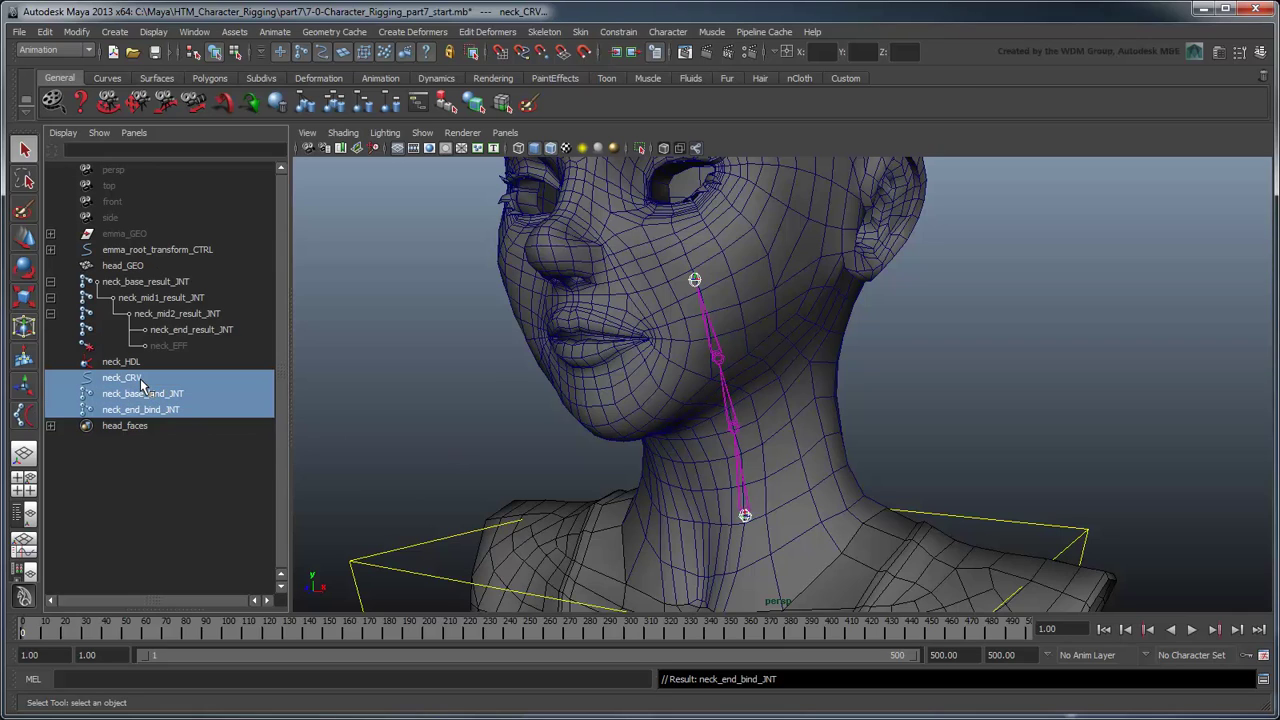
{"action": "left_click", "coordinate": [580, 31]}
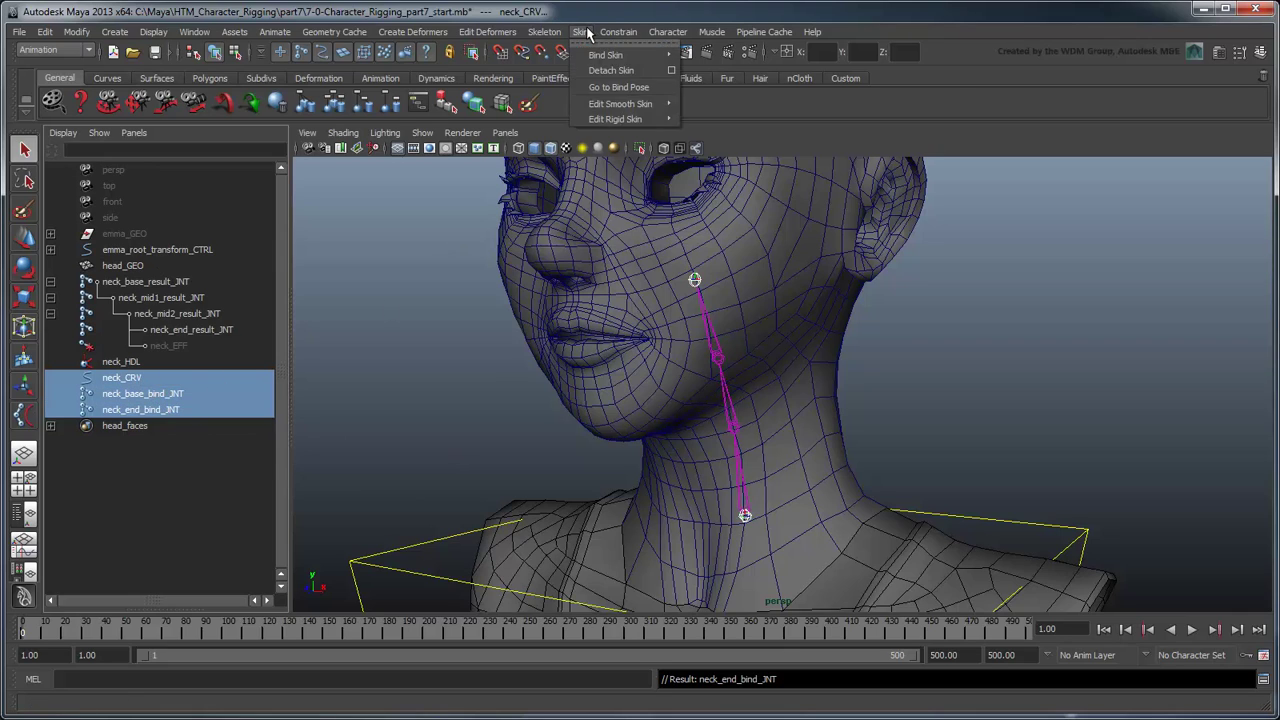
{"action": "mouse_move", "coordinate": [612, 60]}
{"action": "left_click", "coordinate": [787, 63]}
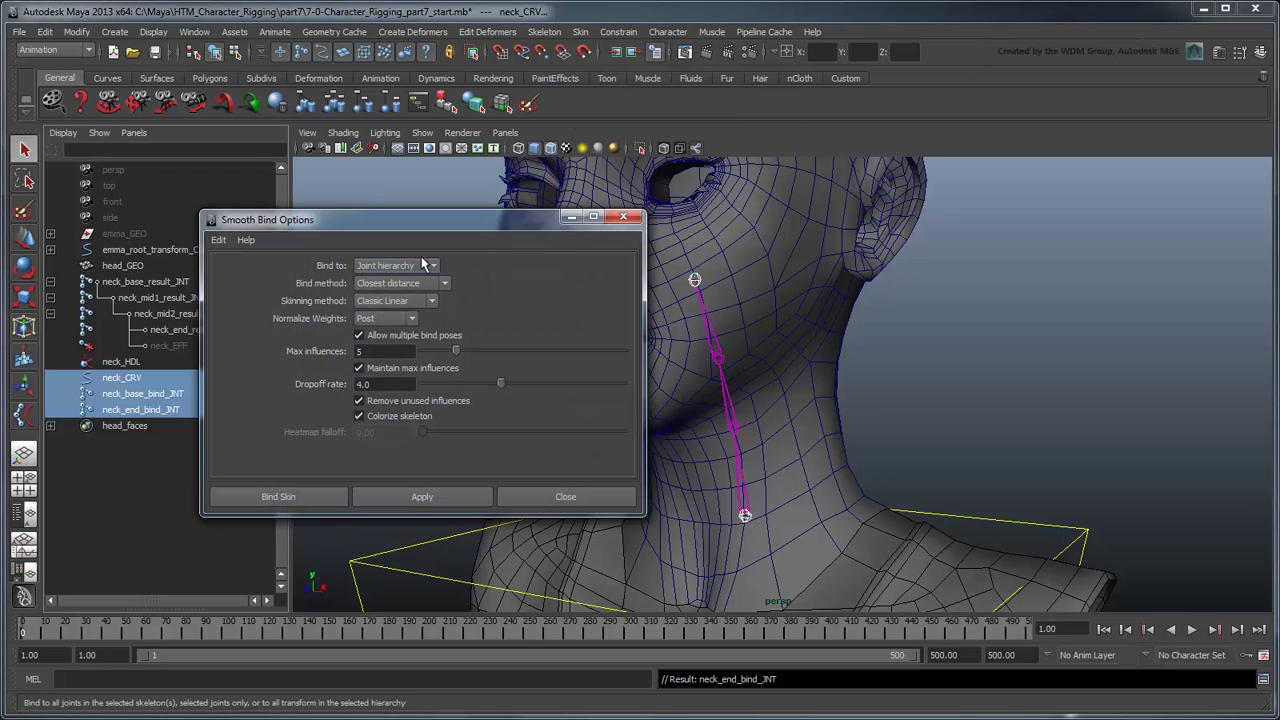
{"action": "left_click", "coordinate": [218, 240]}
{"action": "left_click", "coordinate": [228, 273]}
{"action": "left_click", "coordinate": [405, 266]}
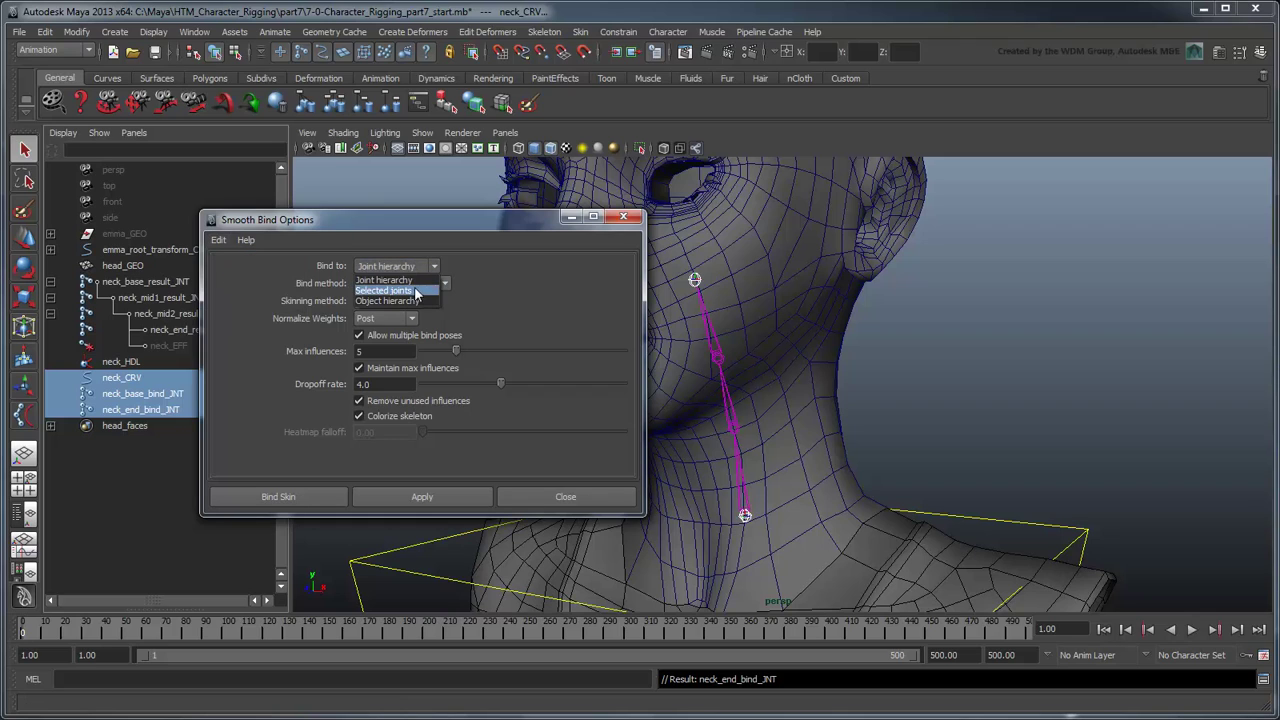
{"action": "left_click", "coordinate": [383, 290]}
{"action": "double_click", "coordinate": [370, 351]}
{"action": "type", "text": "2"}
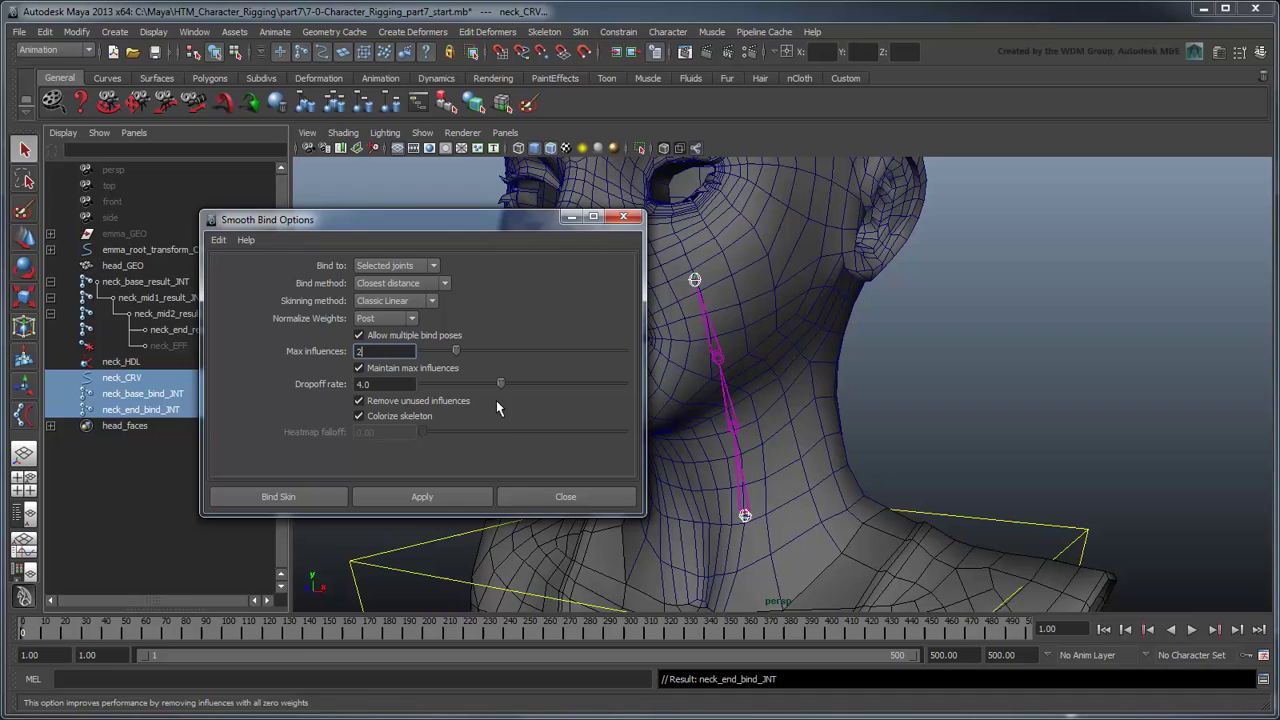
{"action": "left_click", "coordinate": [321, 494]}
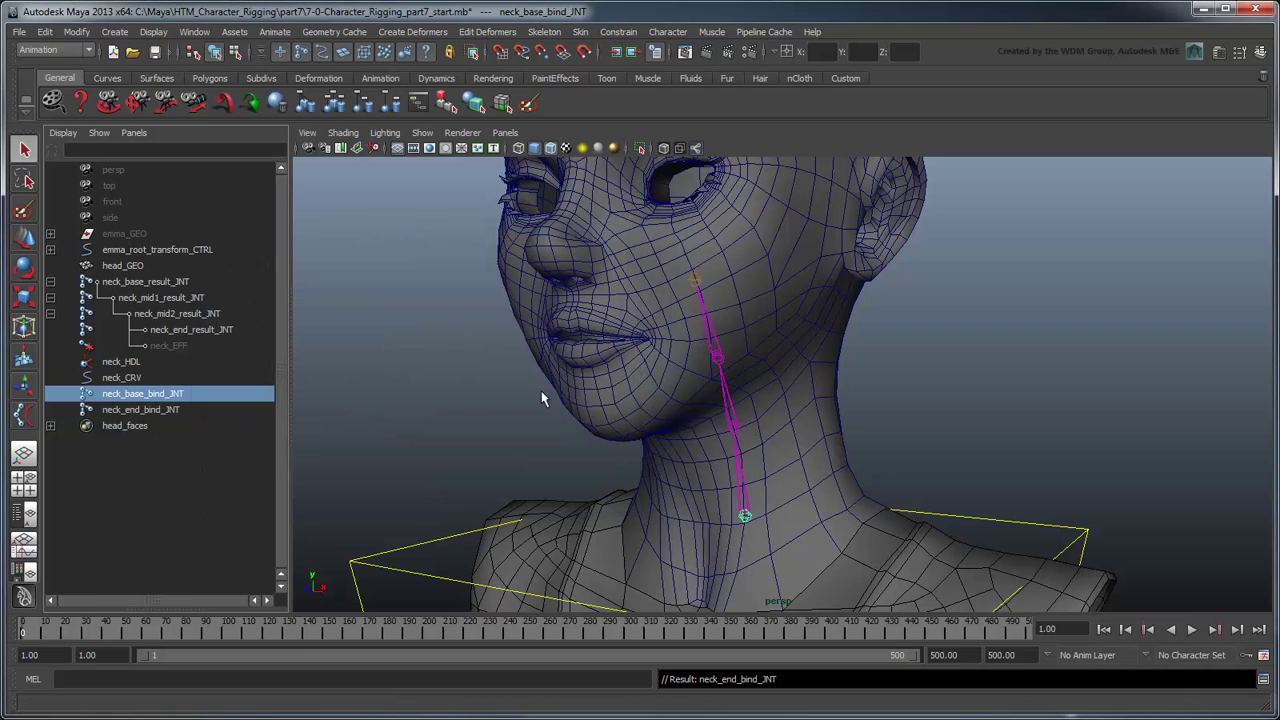
{"action": "key", "text": "e"}
{"action": "left_click_drag", "start_coordinate": [795, 540], "coordinate": [714, 457]}
{"action": "key", "text": "ctrl+z"}
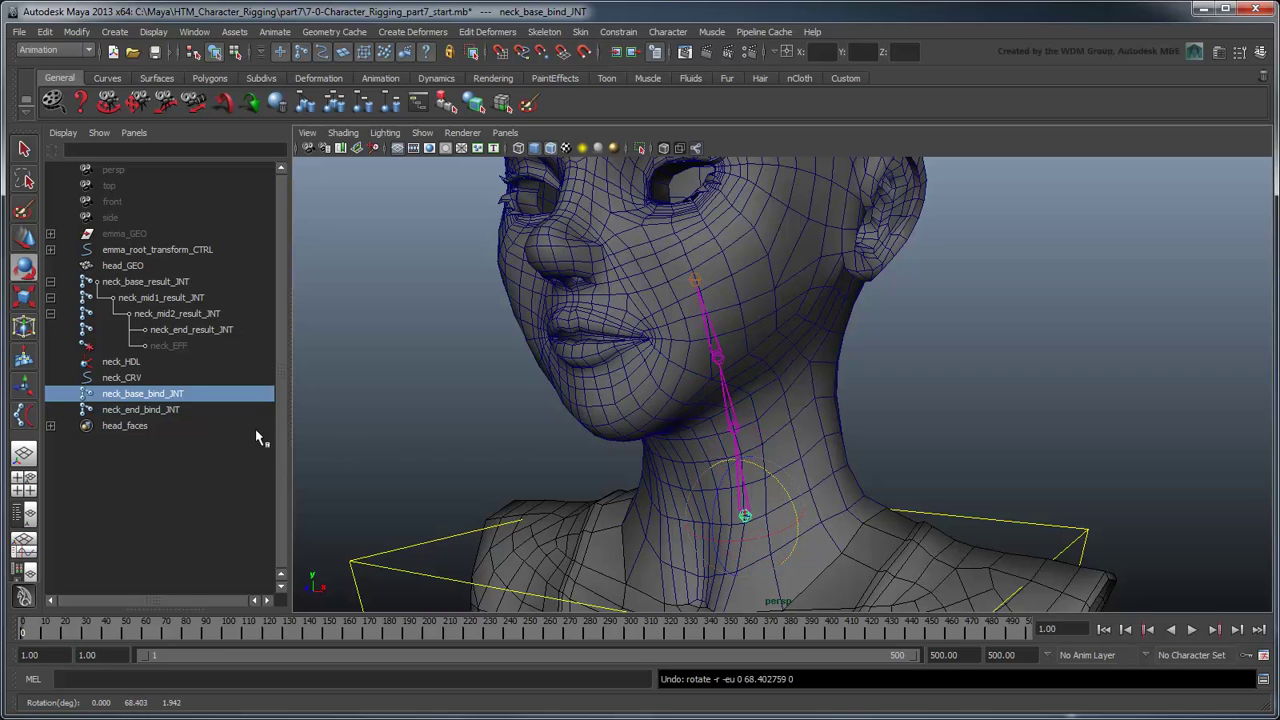
{"action": "left_click", "coordinate": [166, 409]}
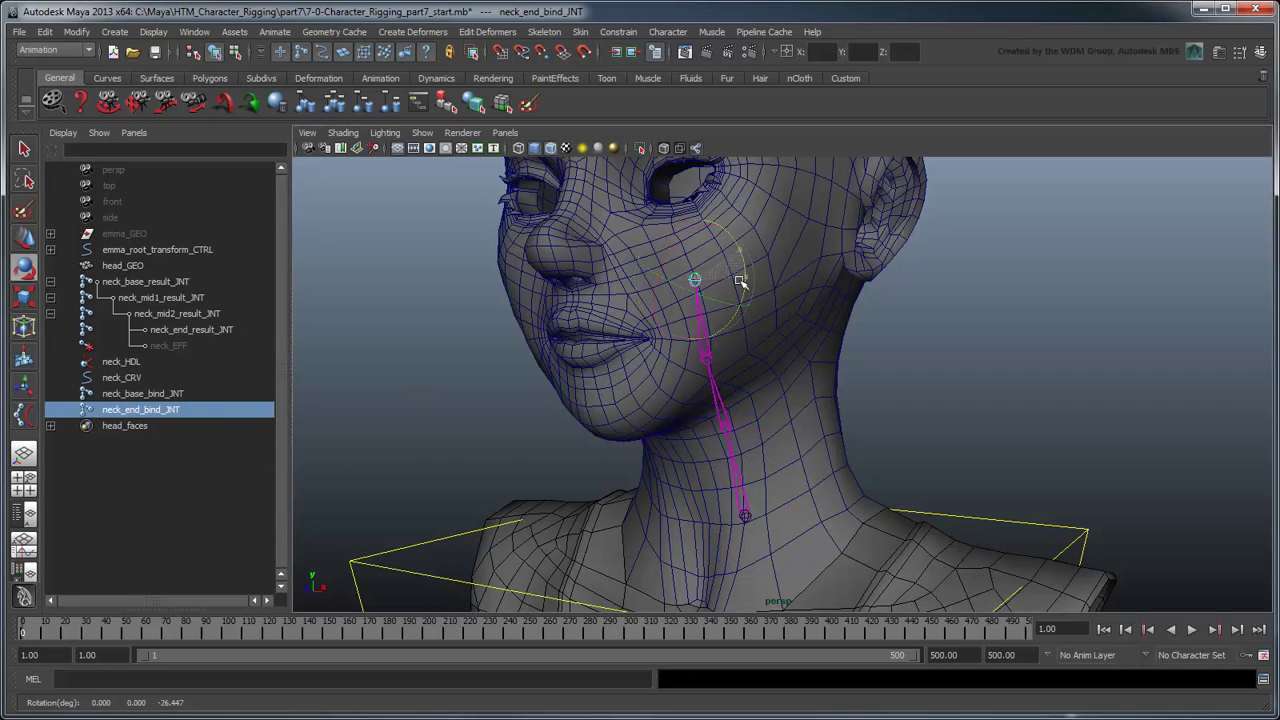
{"action": "left_click_drag", "start_coordinate": [734, 277], "coordinate": [707, 225]}
{"action": "key", "text": "ctrl+z"}
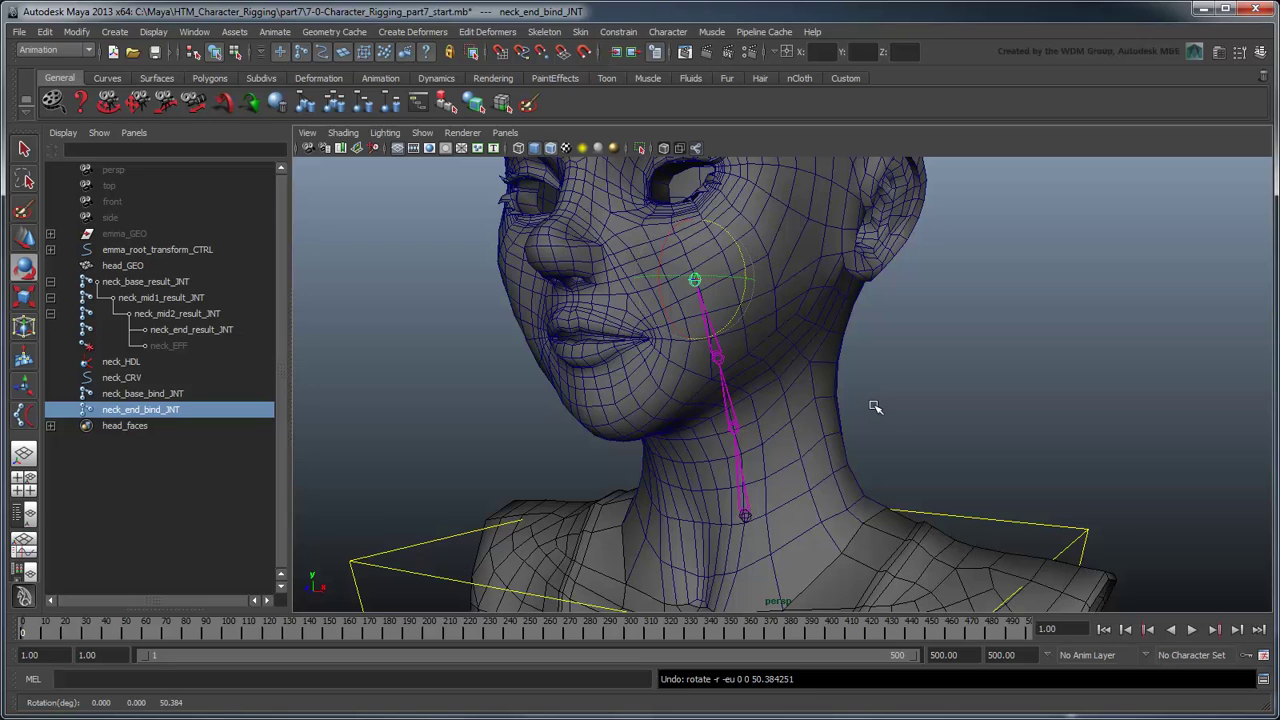
{"action": "key", "text": "q"}
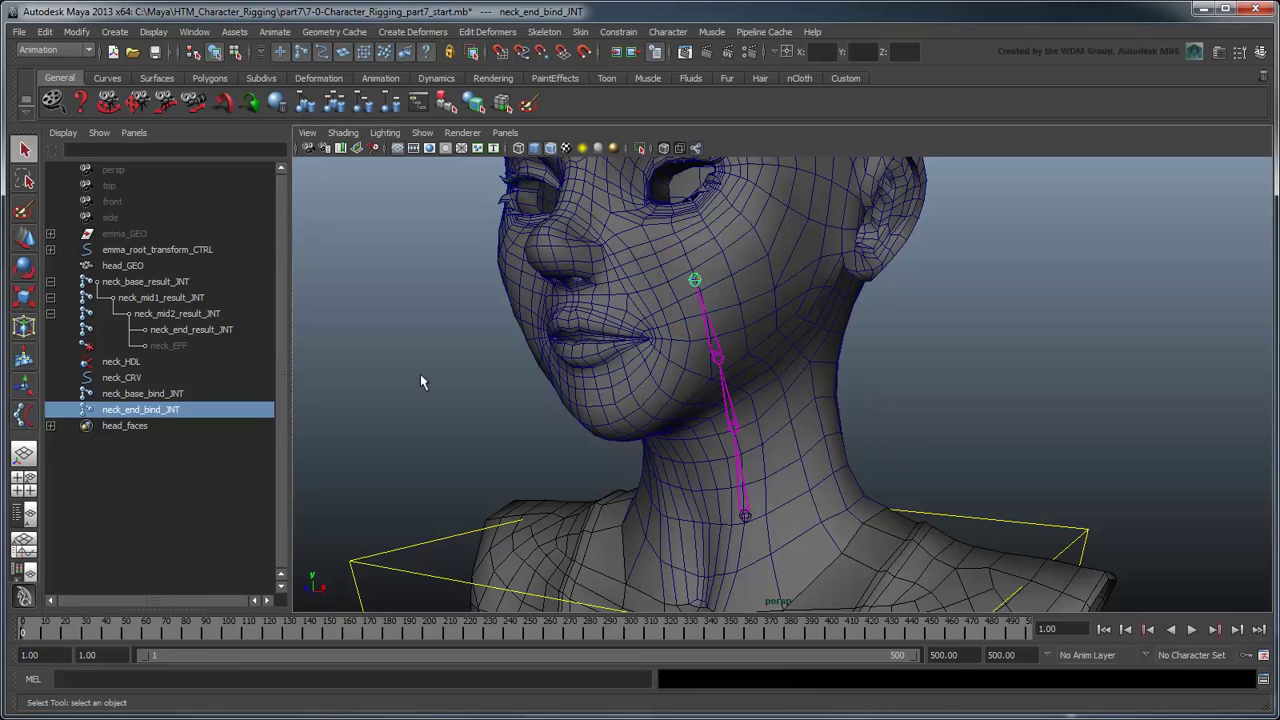
Select neck_base_result_JNT through neck_end_result_JNT and turn on their local rotation axes
{"action": "left_click", "coordinate": [216, 329]}
{"action": "left_click", "coordinate": [172, 283], "text": "shift"}
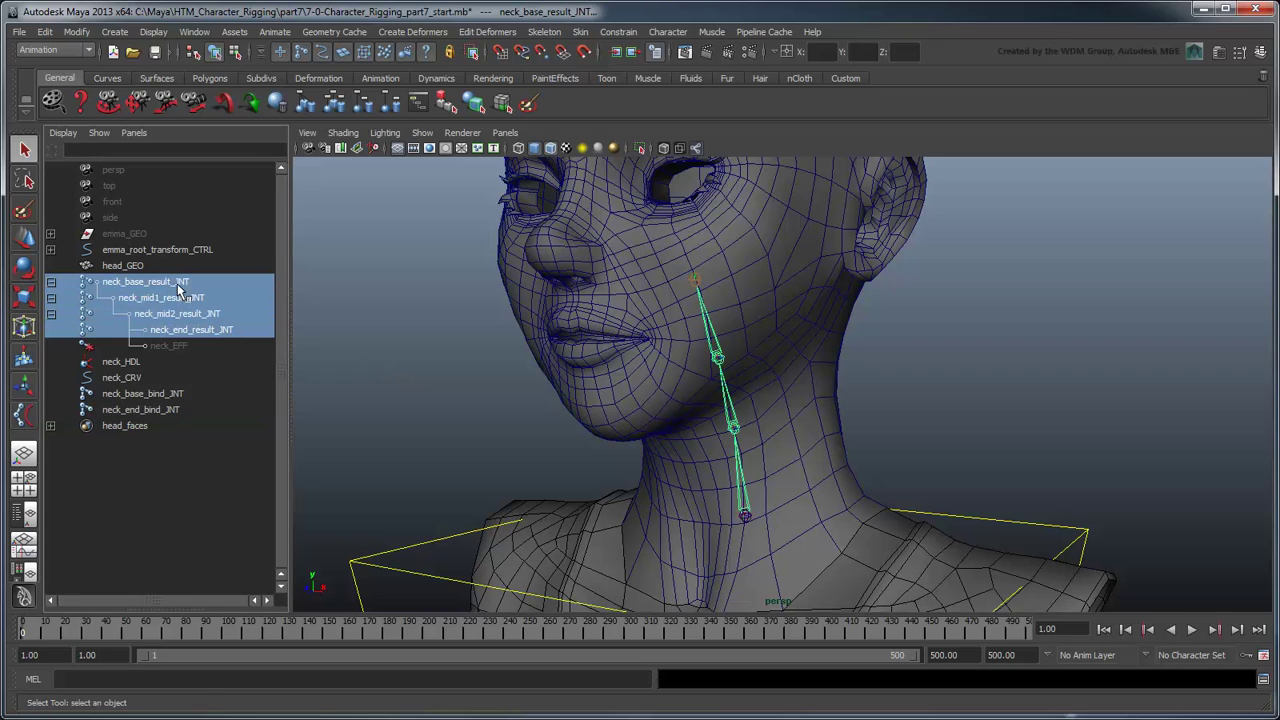
{"action": "left_click", "coordinate": [153, 32]}
{"action": "mouse_move", "coordinate": [200, 165]}
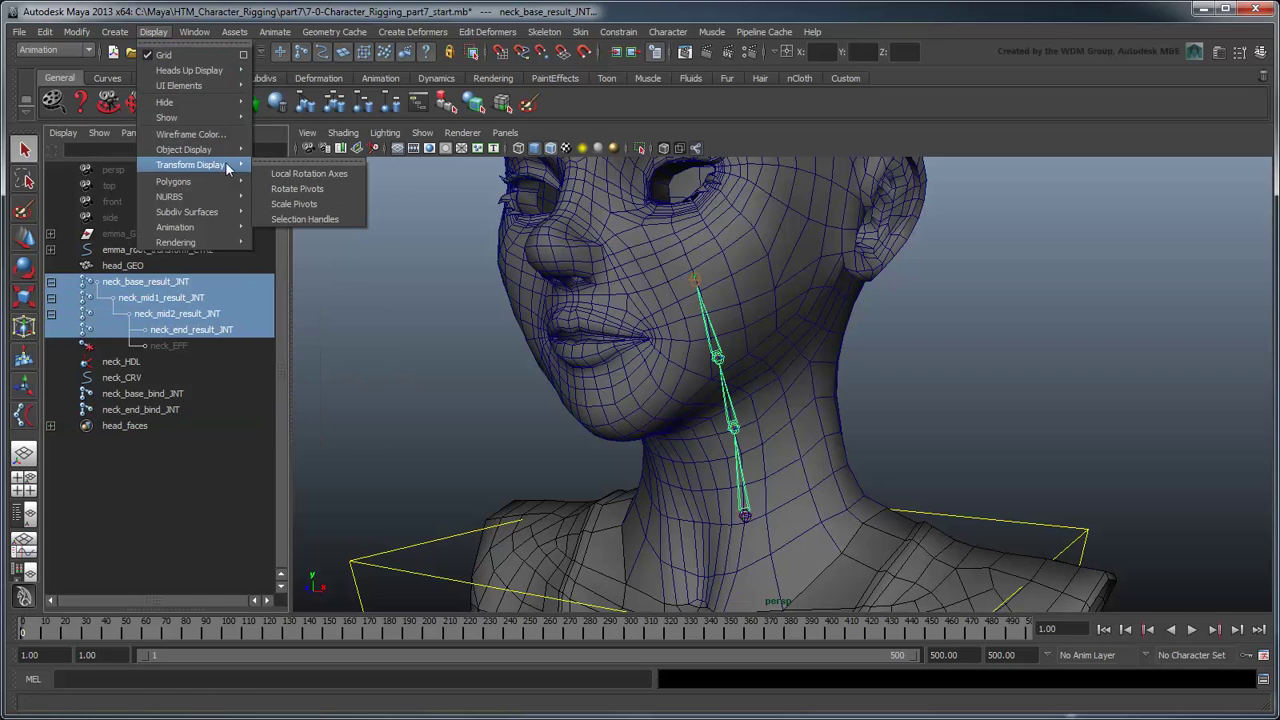
{"action": "left_click", "coordinate": [336, 172]}
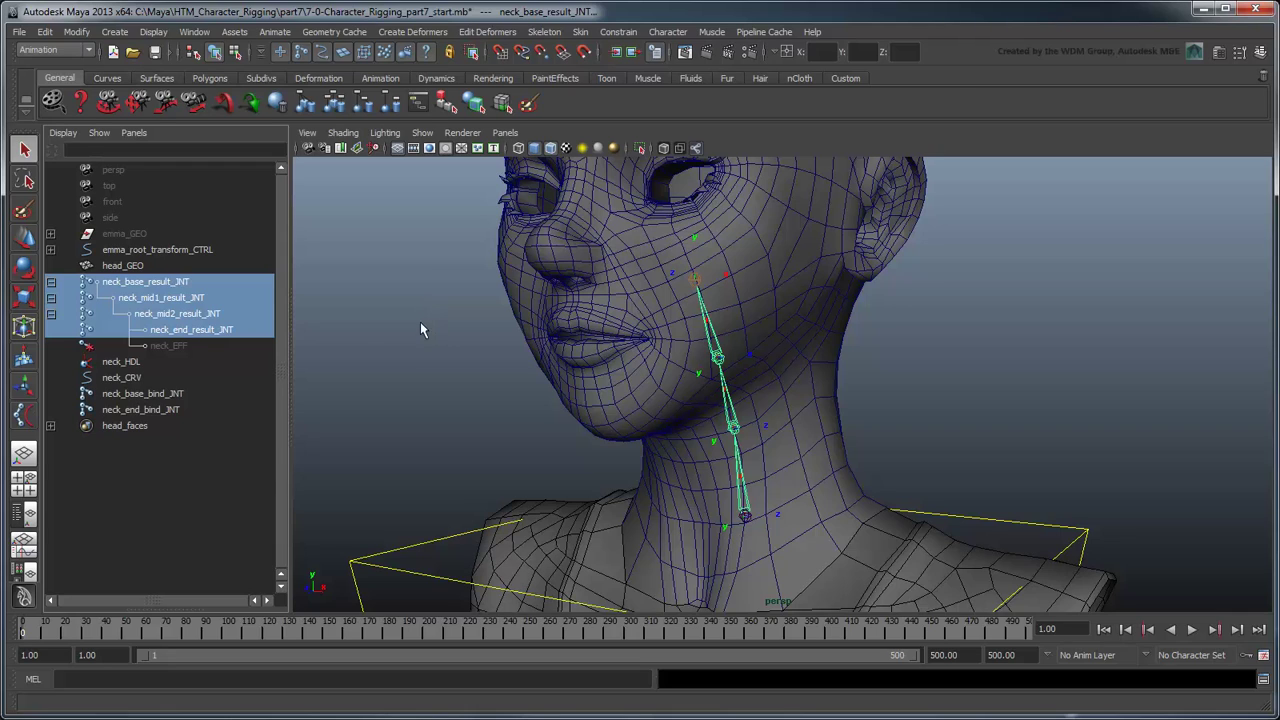
Enable Advanced Twist Controls on neck_HDL with World Up Type Object Rotation Up (Start/End)
{"action": "left_click", "coordinate": [150, 362]}
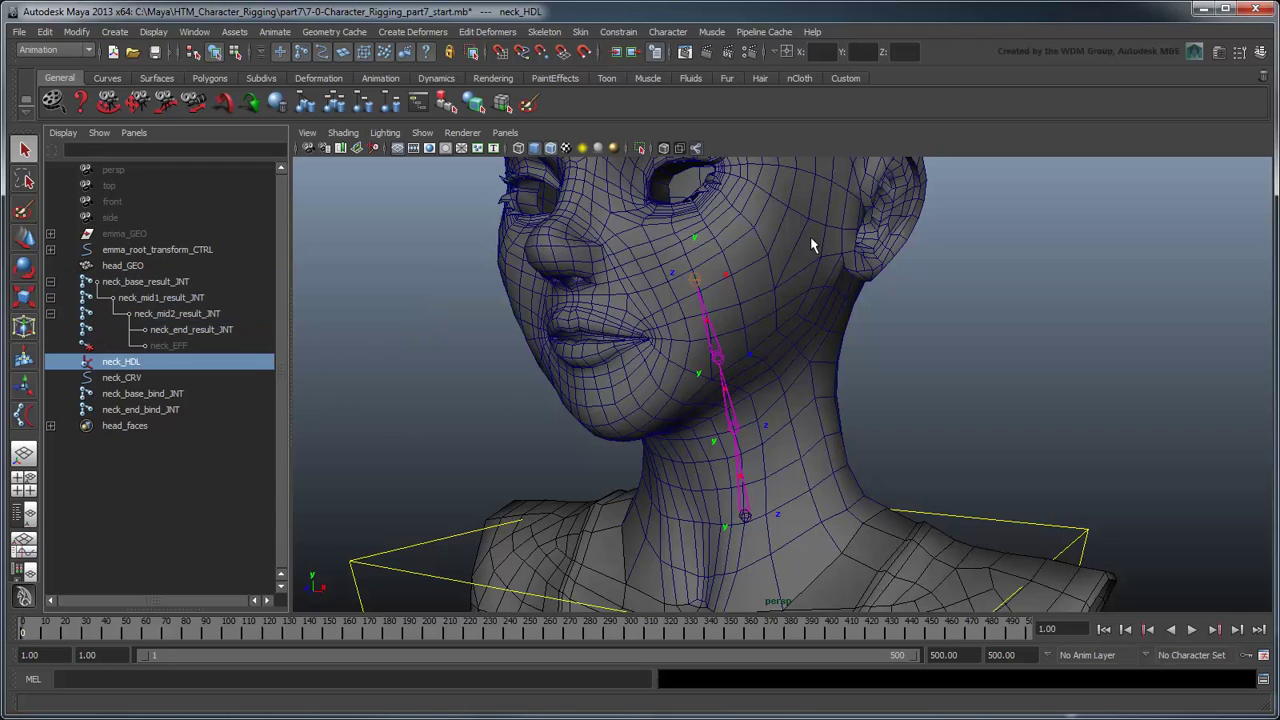
{"action": "left_click", "coordinate": [1218, 52]}
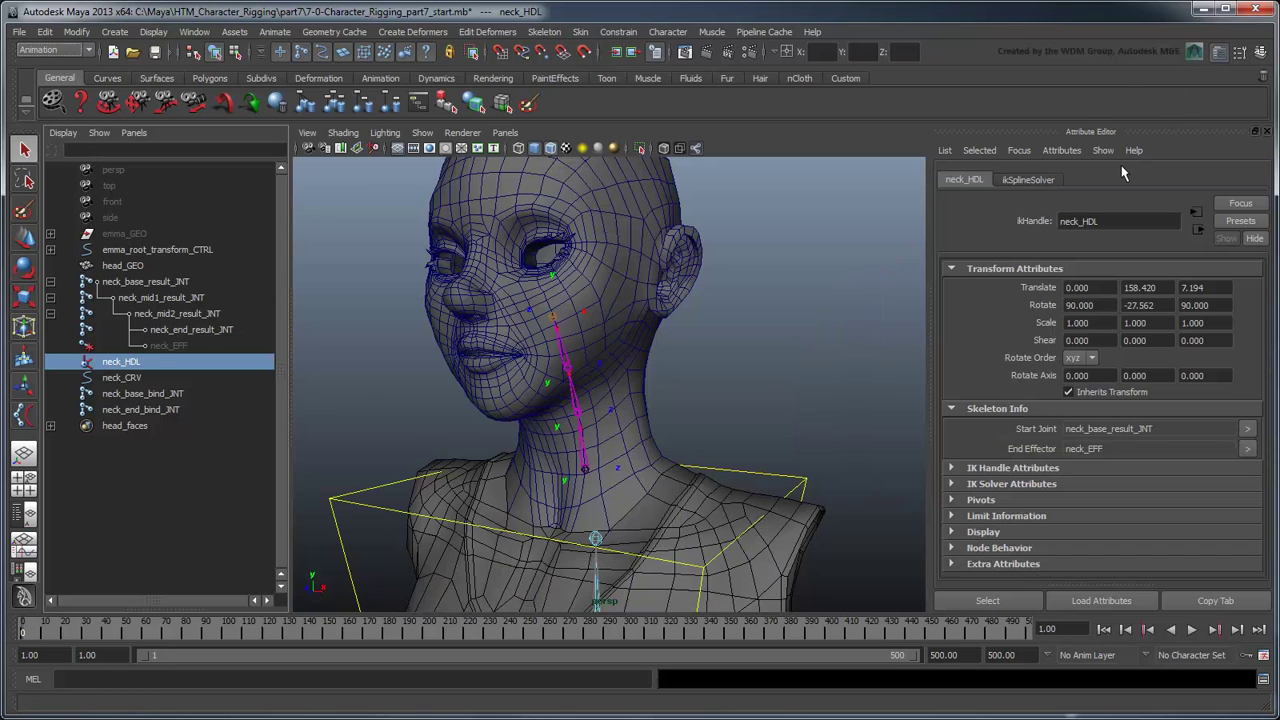
{"action": "left_click", "coordinate": [1051, 483]}
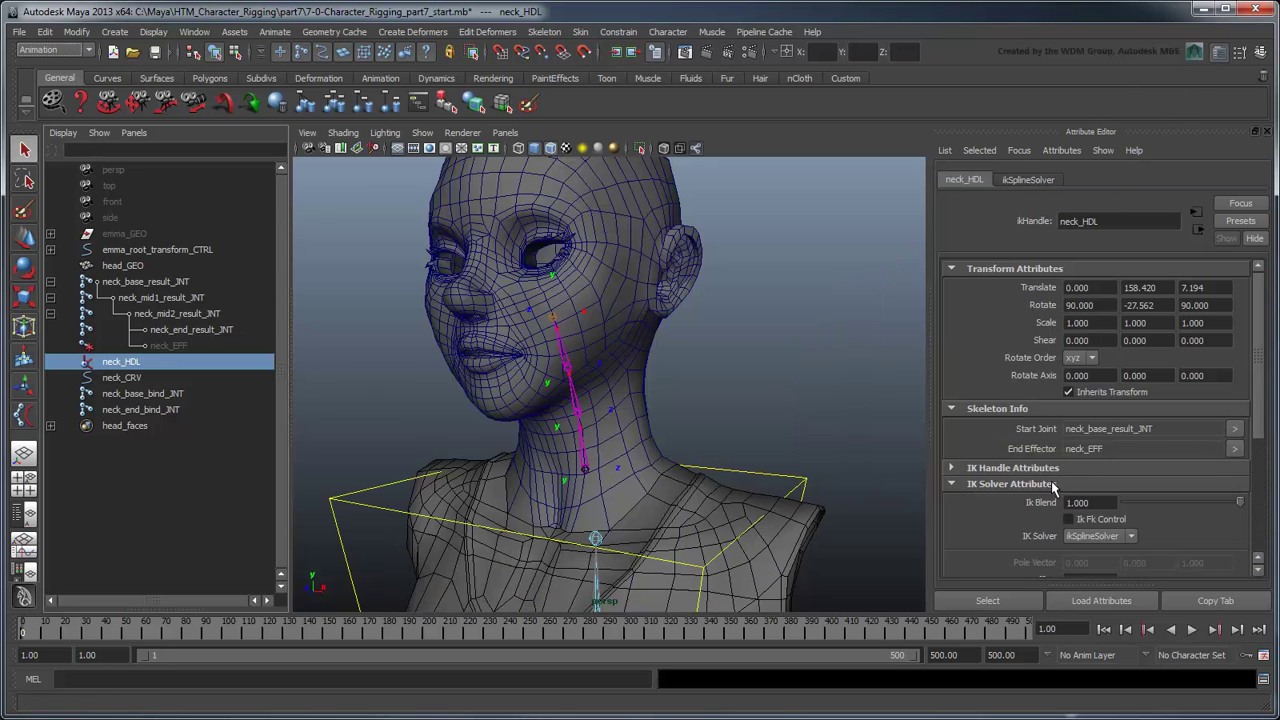
{"action": "scroll", "coordinate": [1095, 465], "scroll_direction": "down", "scroll_amount": 4}
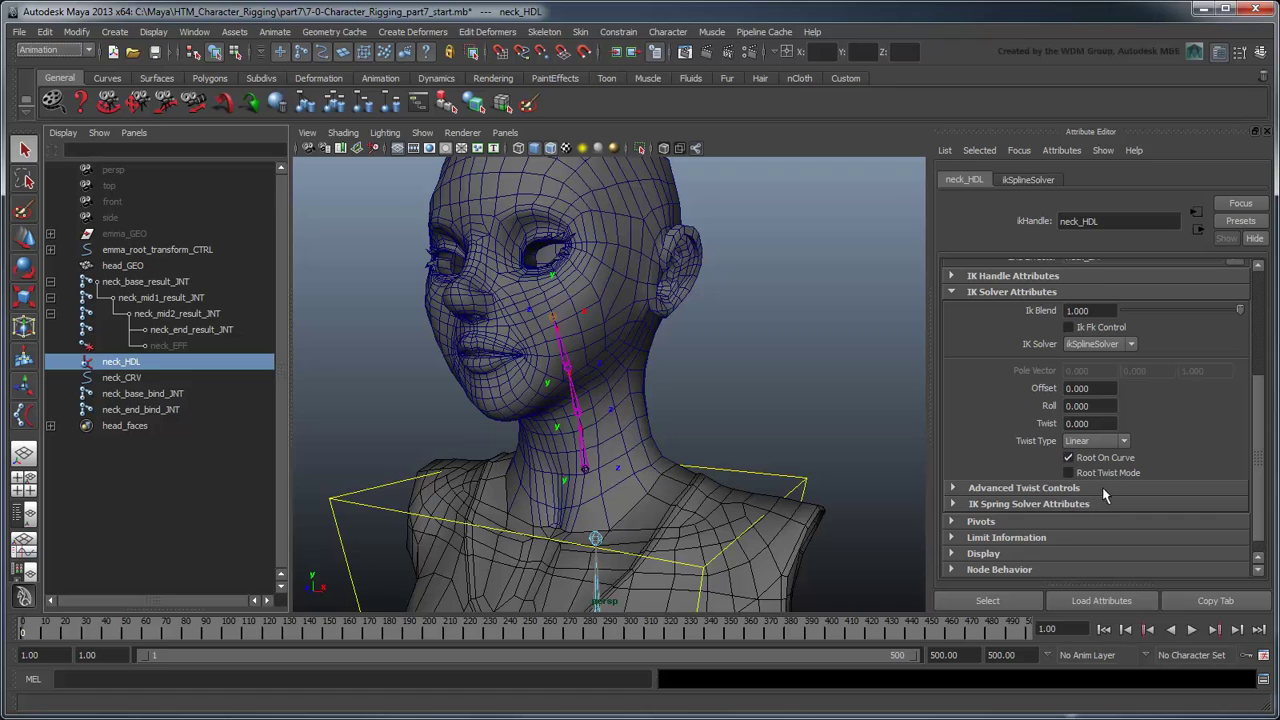
{"action": "left_click", "coordinate": [1106, 489]}
{"action": "scroll", "coordinate": [1106, 494], "scroll_direction": "down", "scroll_amount": 4}
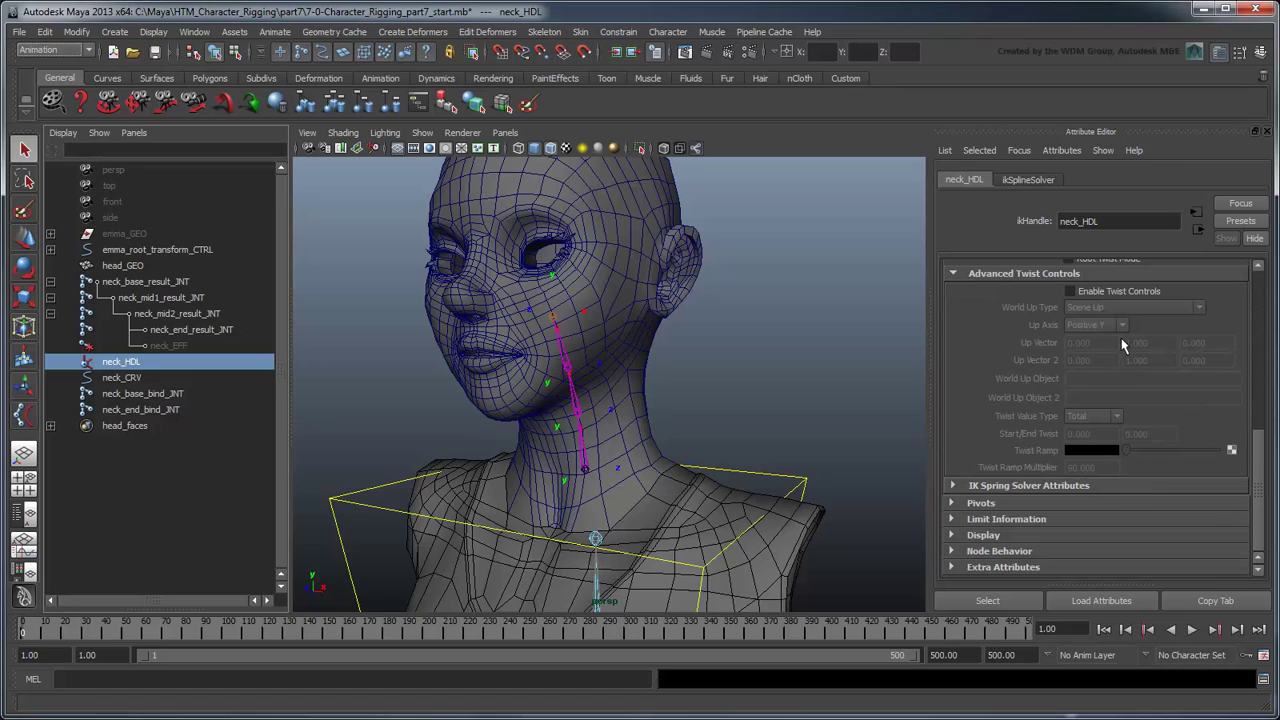
{"action": "left_click", "coordinate": [1137, 289]}
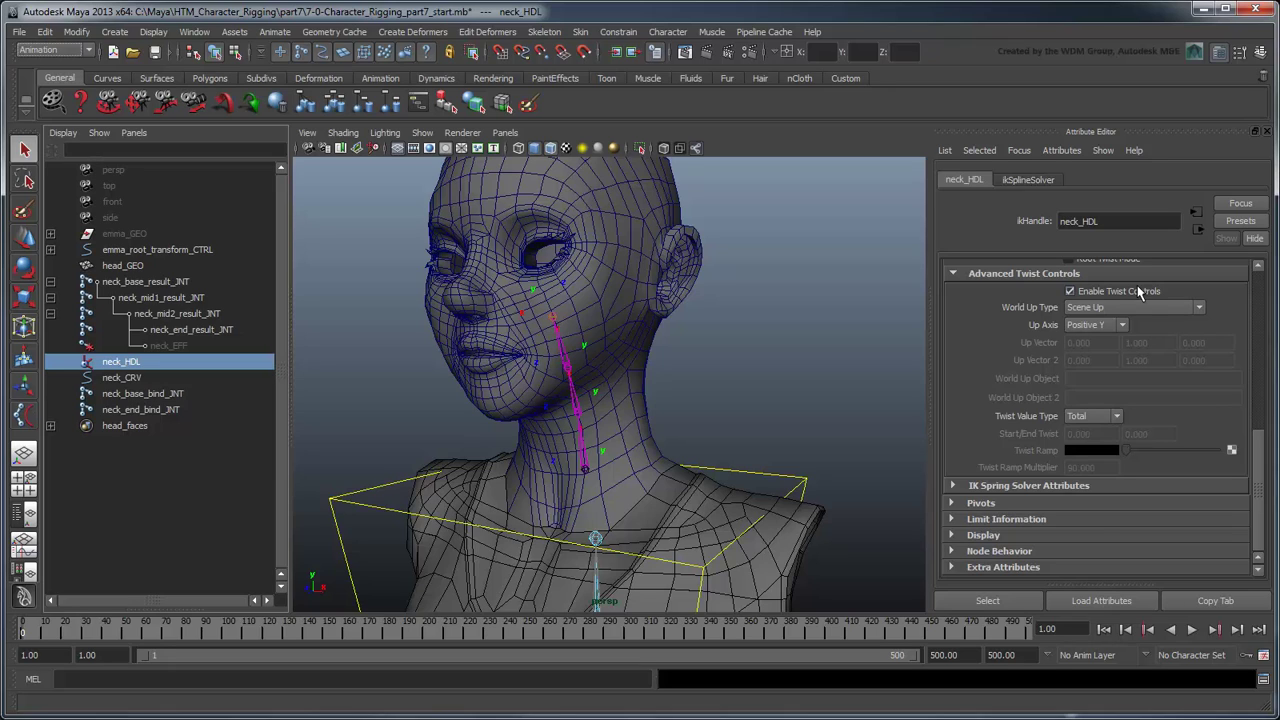
{"action": "left_click", "coordinate": [1150, 306]}
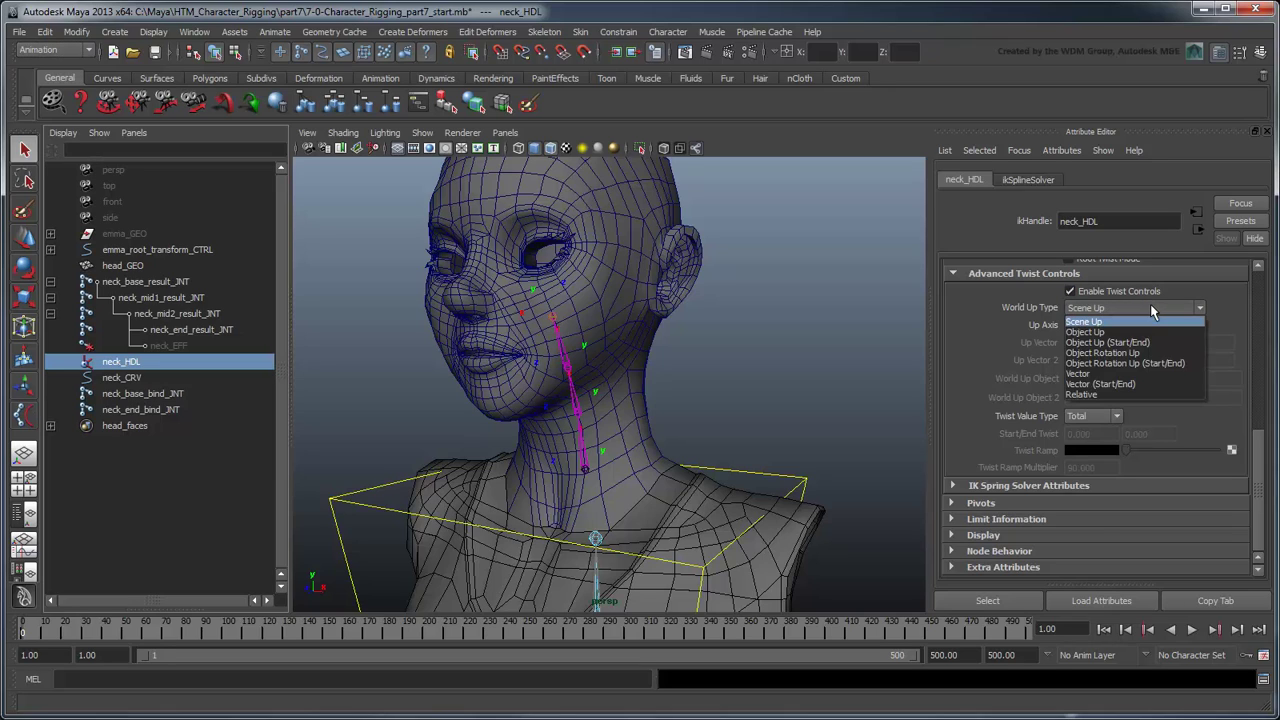
{"action": "left_click", "coordinate": [1168, 363]}
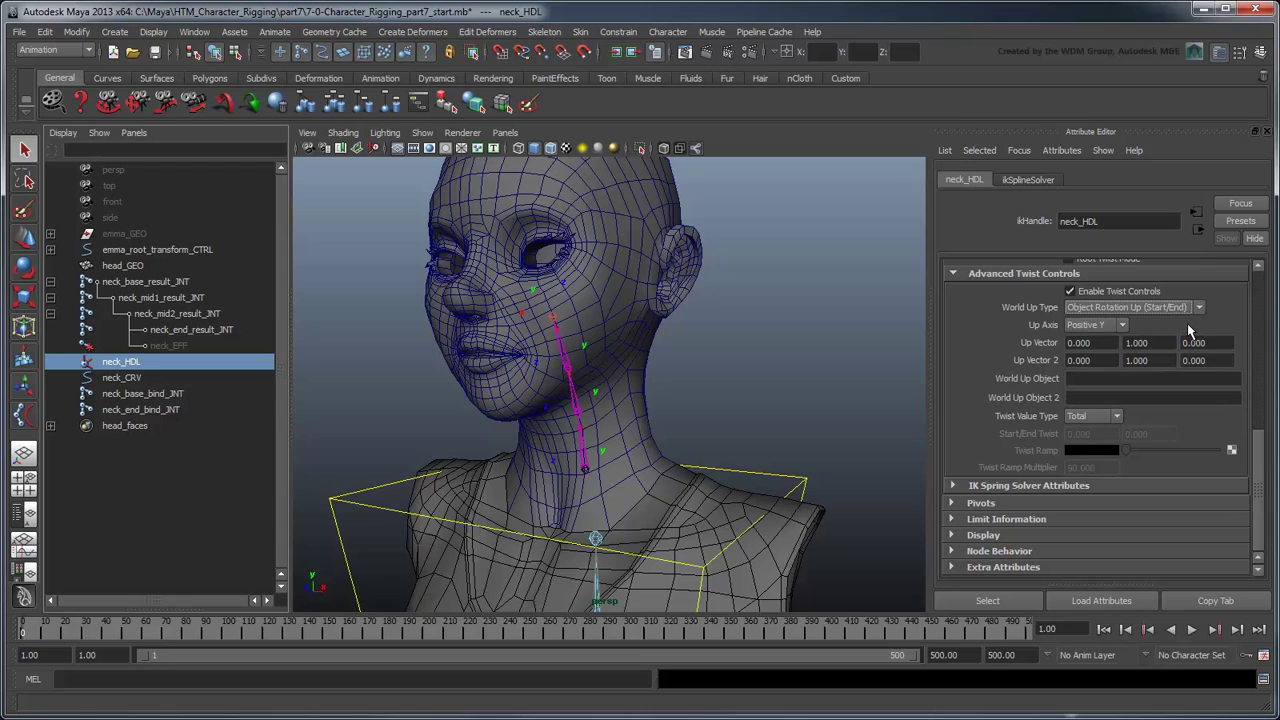
Enter neck_base_bind_JNT and neck_end_bind_JNT as the world up objects
{"action": "left_click", "coordinate": [1098, 378]}
{"action": "type", "text": "neck_base_bind_JNT"}
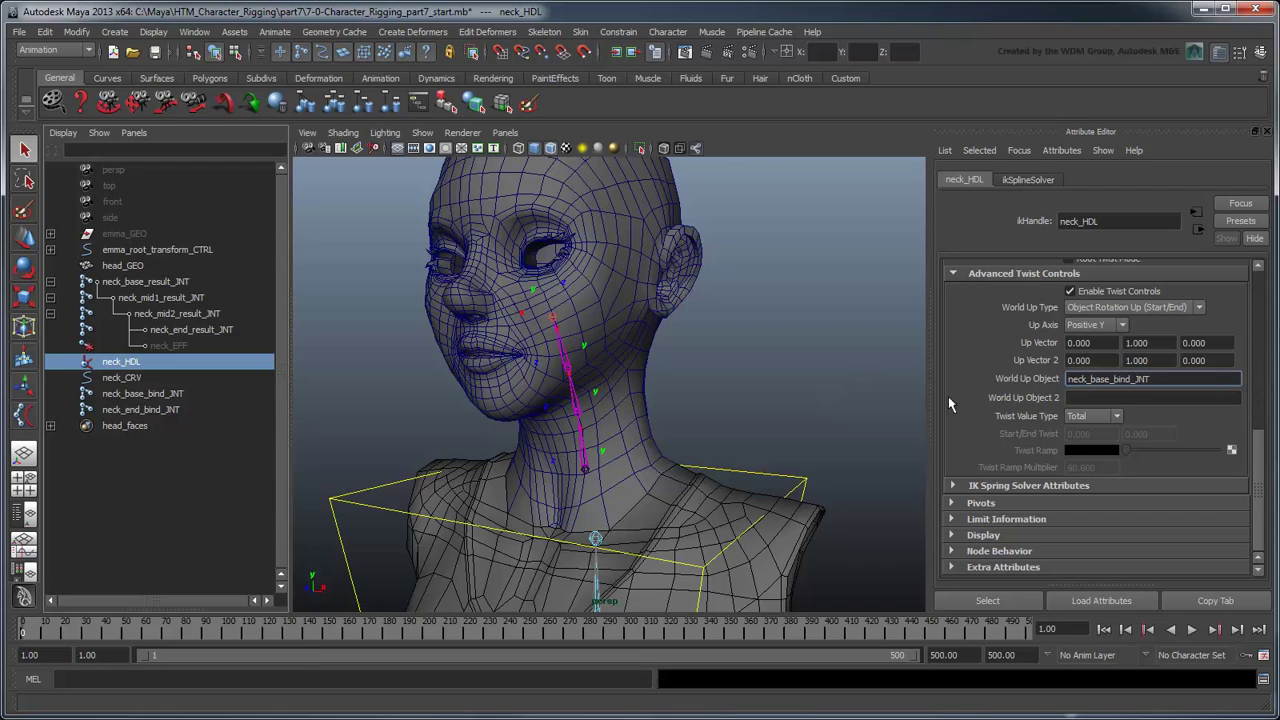
{"action": "key", "text": "Tab"}
{"action": "type", "text": "neck_"}
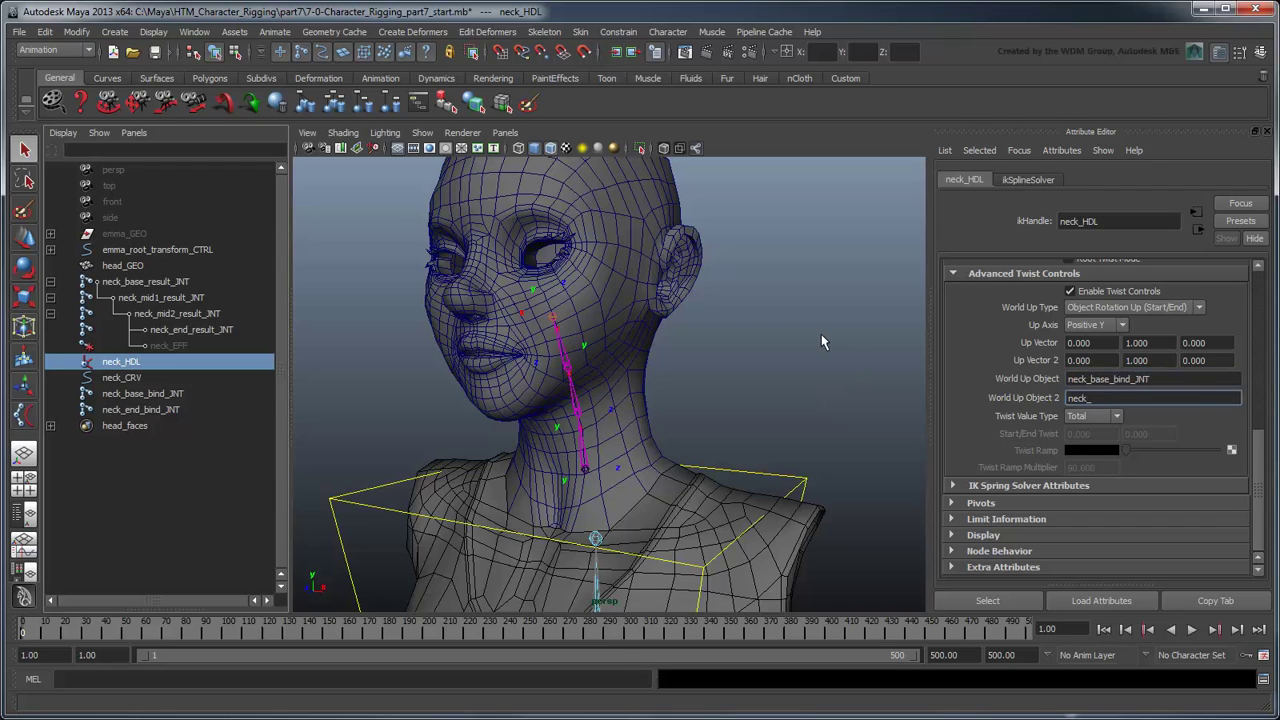
{"action": "type", "text": "end_bind_JNT"}
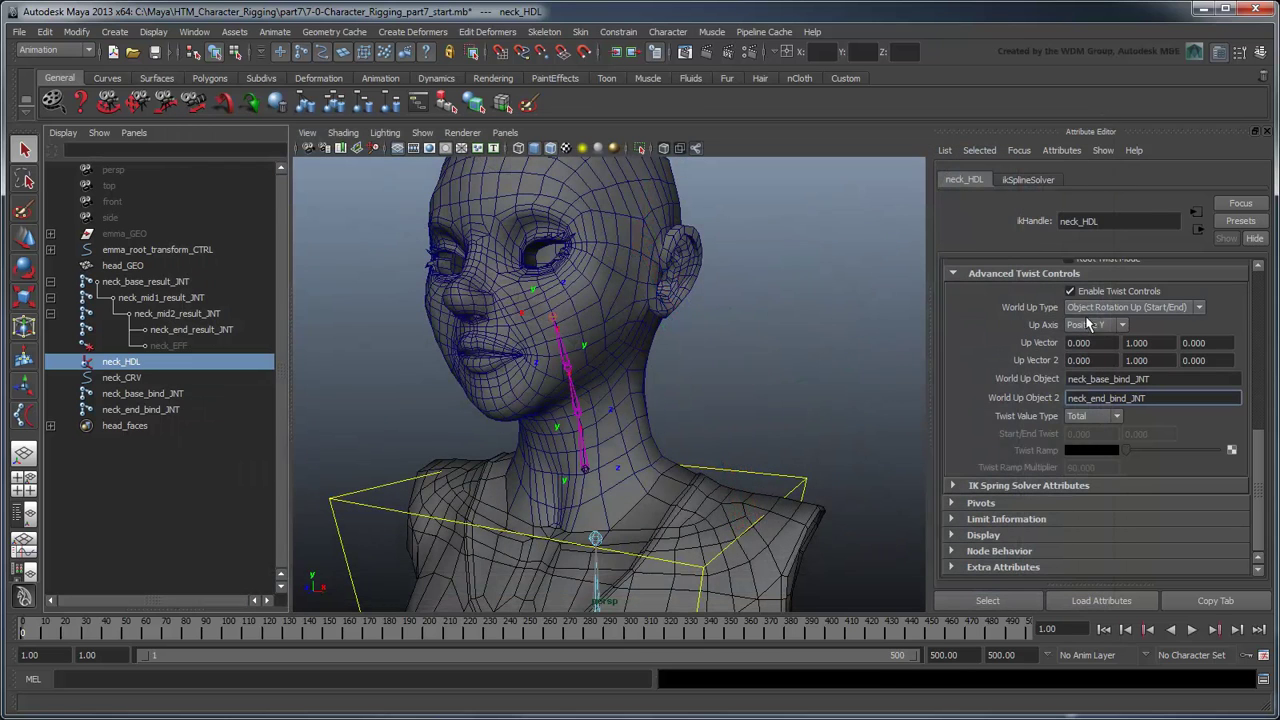
Set Up Axis to Negative Y, Up Vector Y to -1 and Up Vector 2 Z to -1
{"action": "left_click", "coordinate": [1106, 326]}
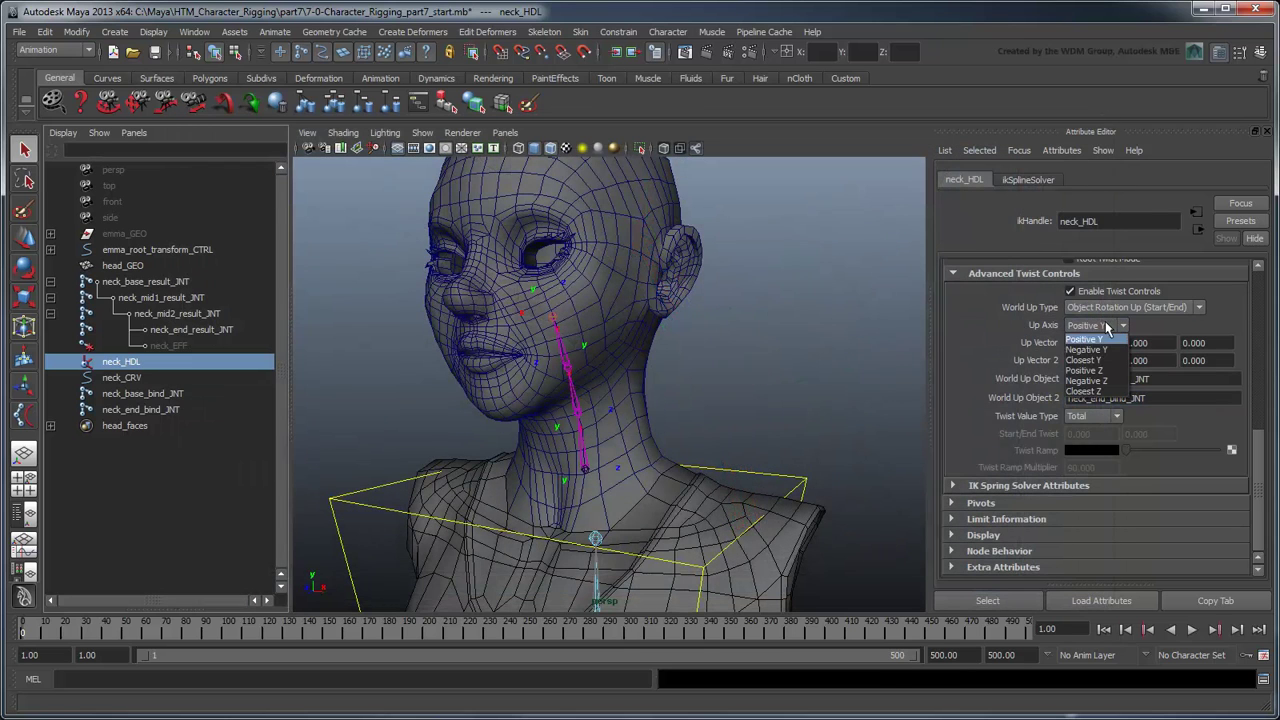
{"action": "left_click", "coordinate": [1109, 347]}
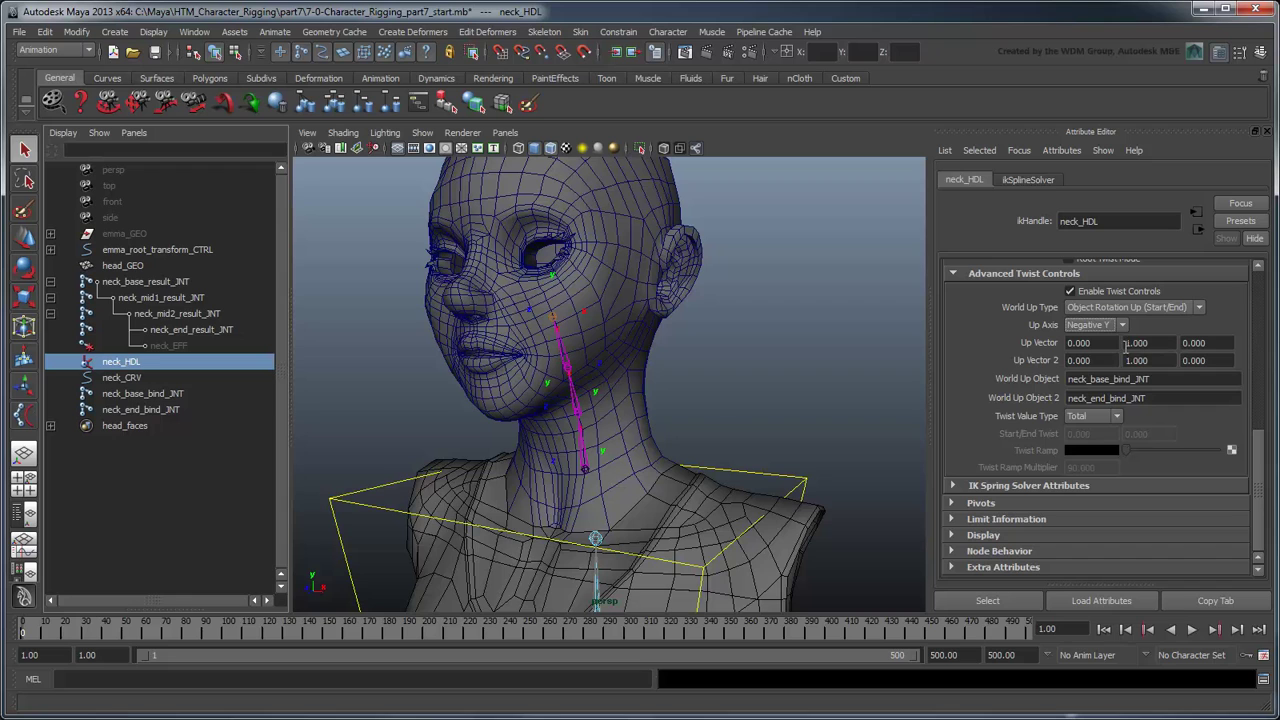
{"action": "double_click", "coordinate": [1136, 343]}
{"action": "type", "text": "-1"}
{"action": "key", "text": "Return"}
{"action": "left_click", "coordinate": [1194, 360]}
{"action": "type", "text": "-1"}
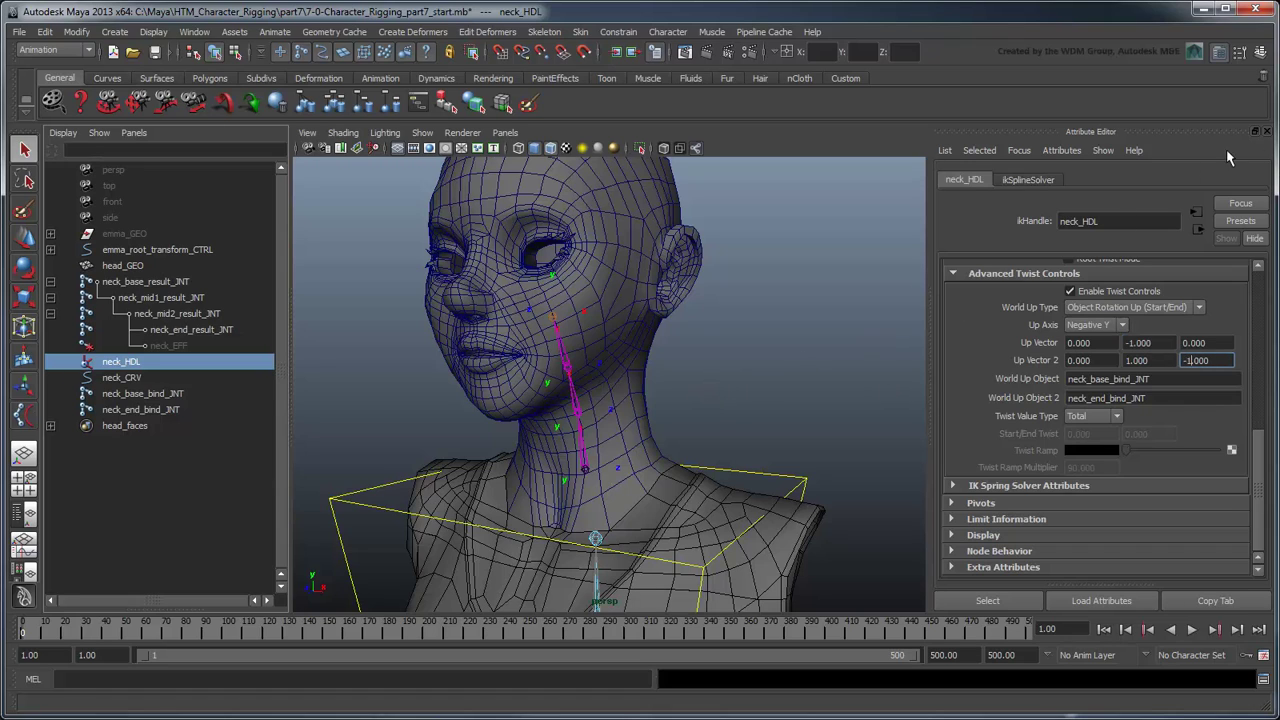
Rotate neck_base_bind_JNT to confirm the neck chain twists with it
{"action": "left_click", "coordinate": [1267, 131]}
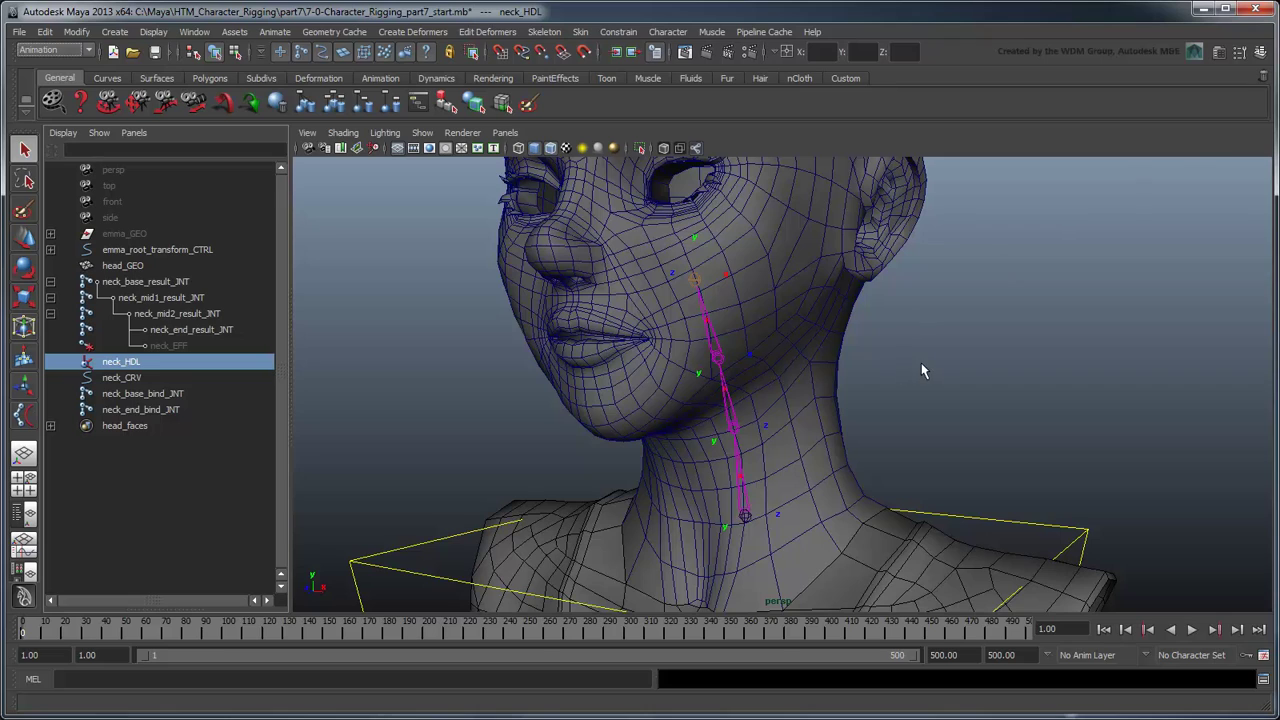
{"action": "left_click", "coordinate": [198, 393]}
{"action": "key", "text": "e"}
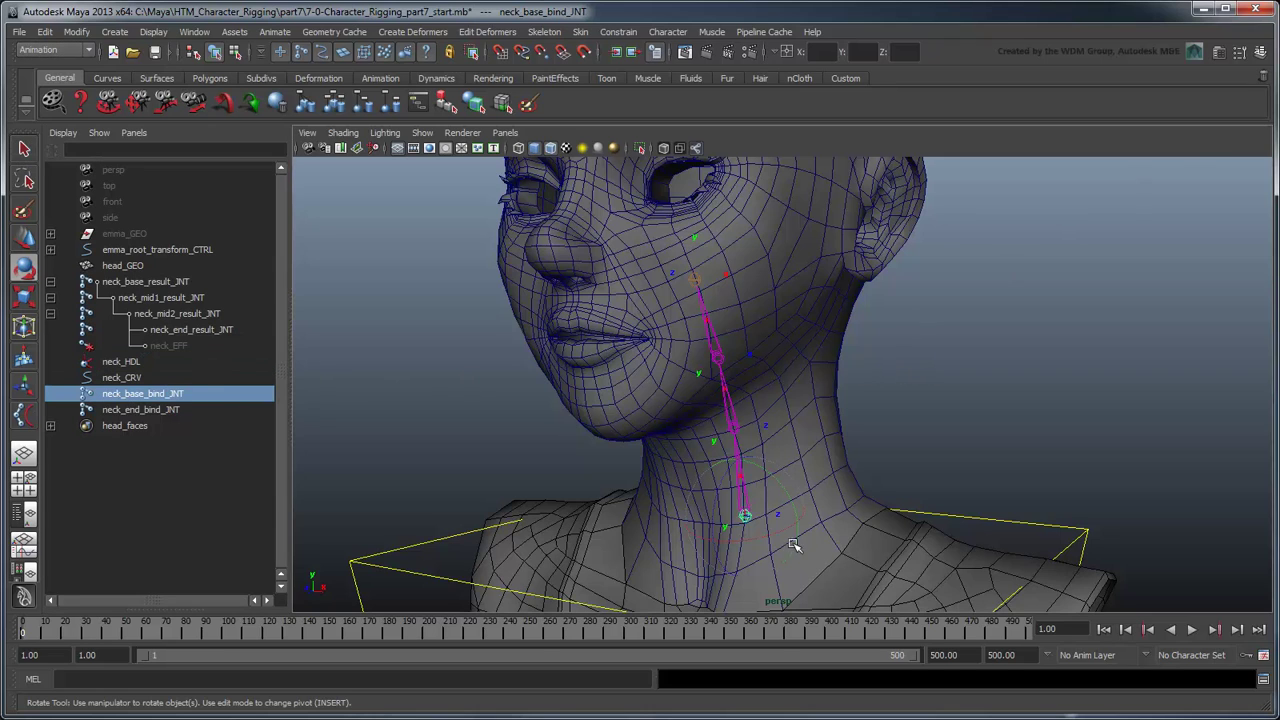
{"action": "left_click_drag", "start_coordinate": [766, 537], "coordinate": [829, 523]}
Hide the local rotation axes on the neck result joints and view the head in profile
{"action": "left_click", "coordinate": [313, 326]}
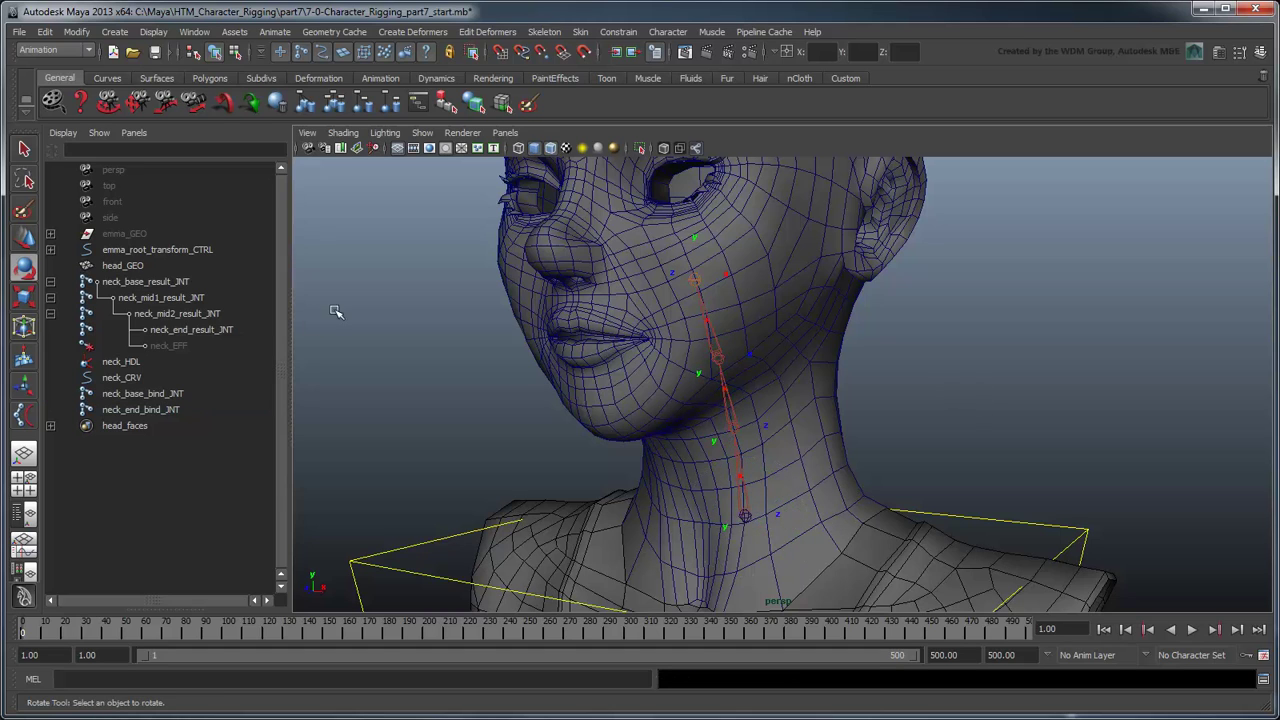
{"action": "left_click_drag", "start_coordinate": [200, 330], "coordinate": [146, 283]}
{"action": "left_click", "coordinate": [153, 33]}
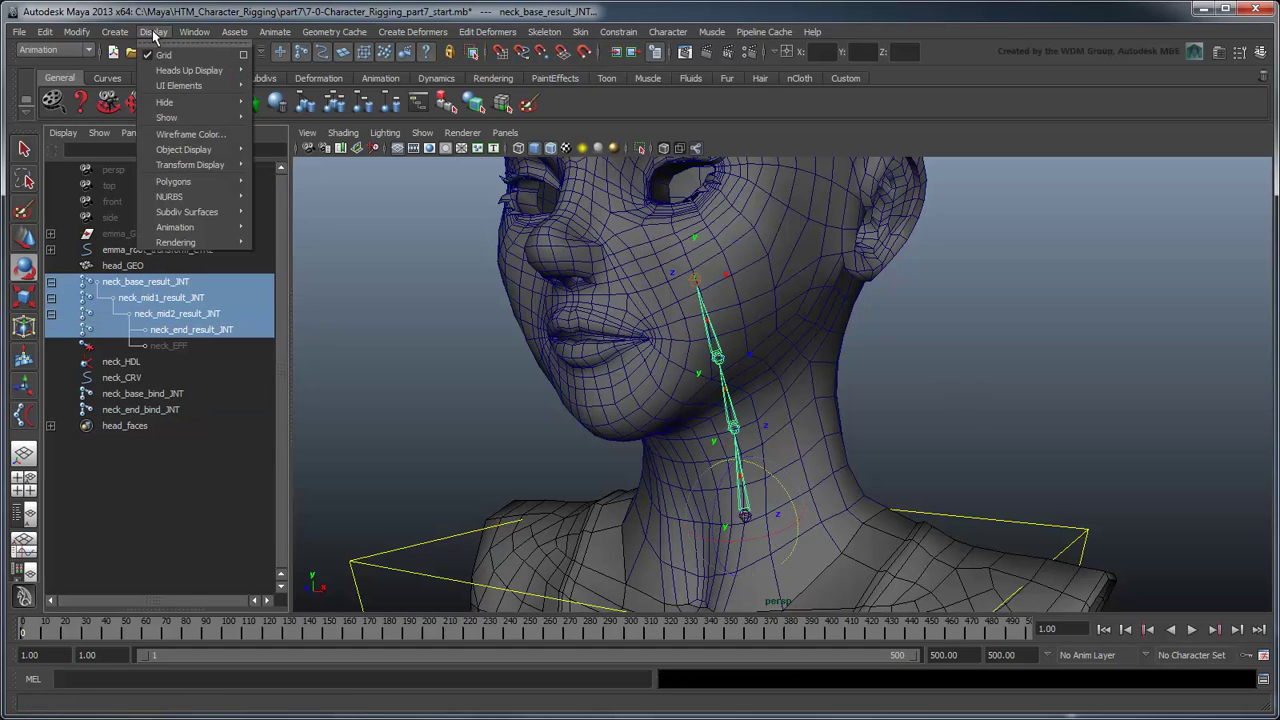
{"action": "left_click", "coordinate": [320, 172]}
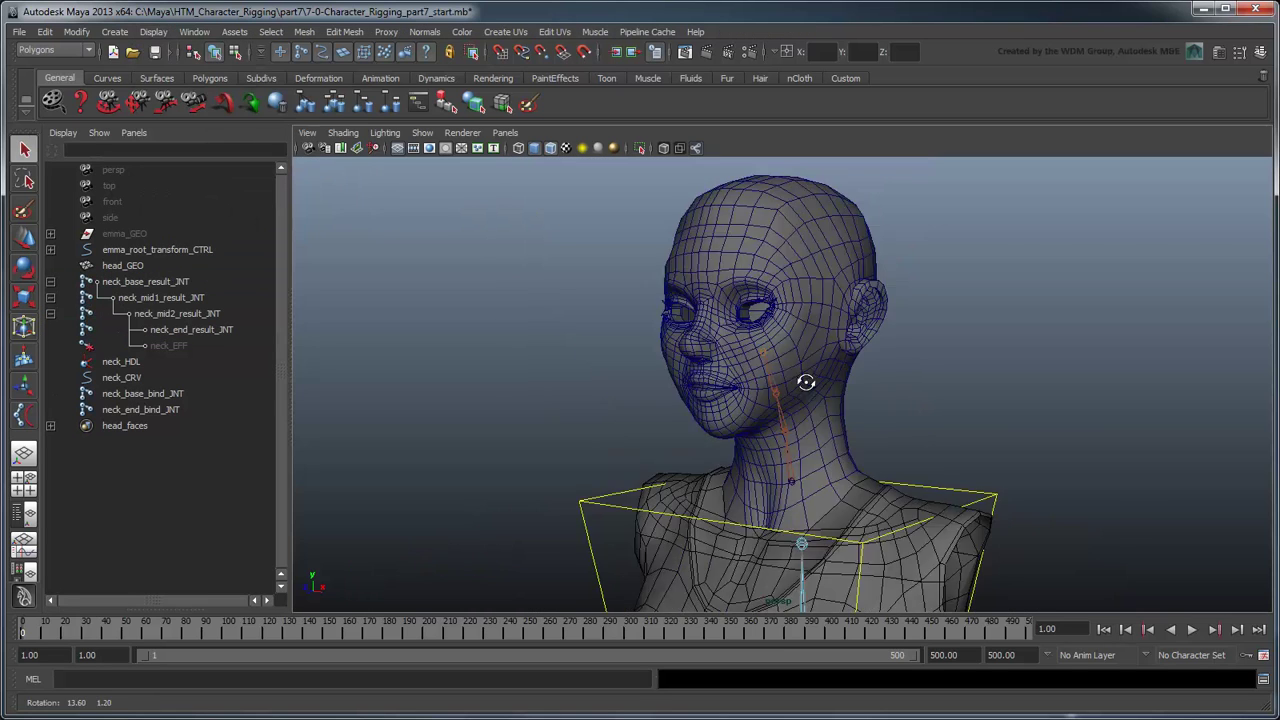
{"action": "left_click_drag", "start_coordinate": [809, 374], "coordinate": [722, 386], "text": "alt"}
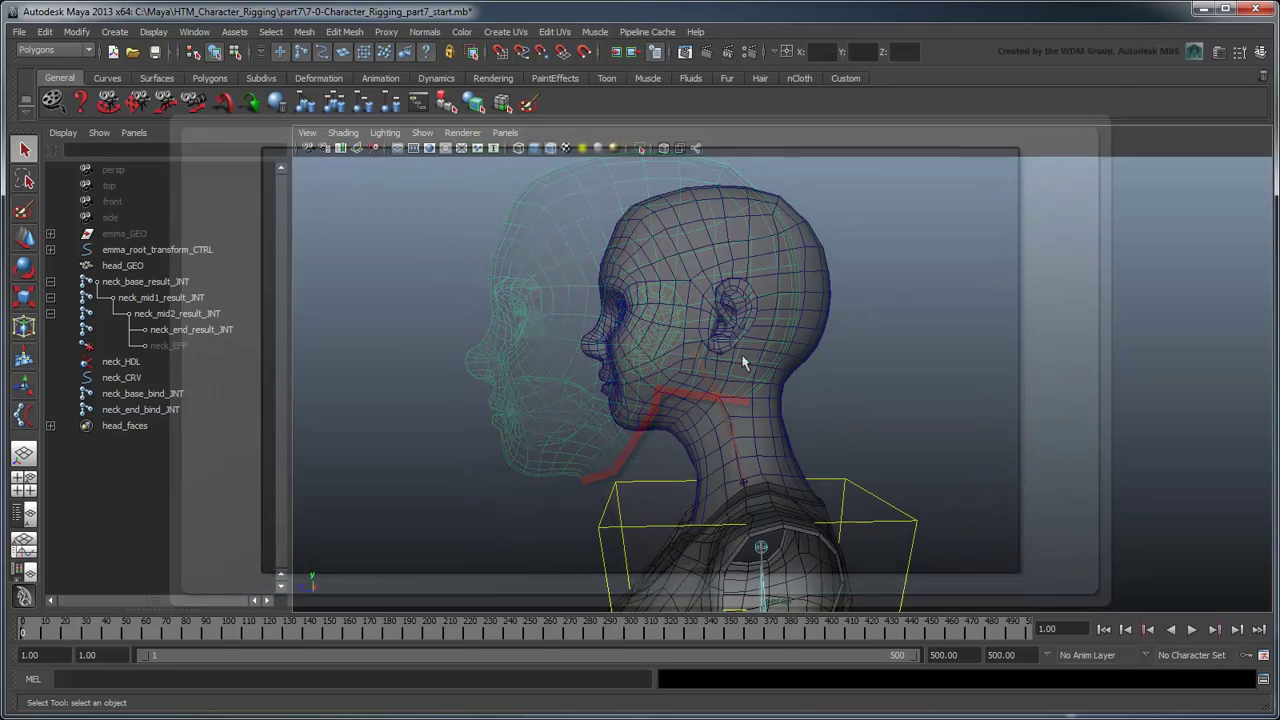
Put head_GEO into face selection mode
{"action": "left_click", "coordinate": [697, 263]}
{"action": "right_click", "coordinate": [700, 252]}
{"action": "right_click_drag", "start_coordinate": [700, 252], "coordinate": [714, 291]}
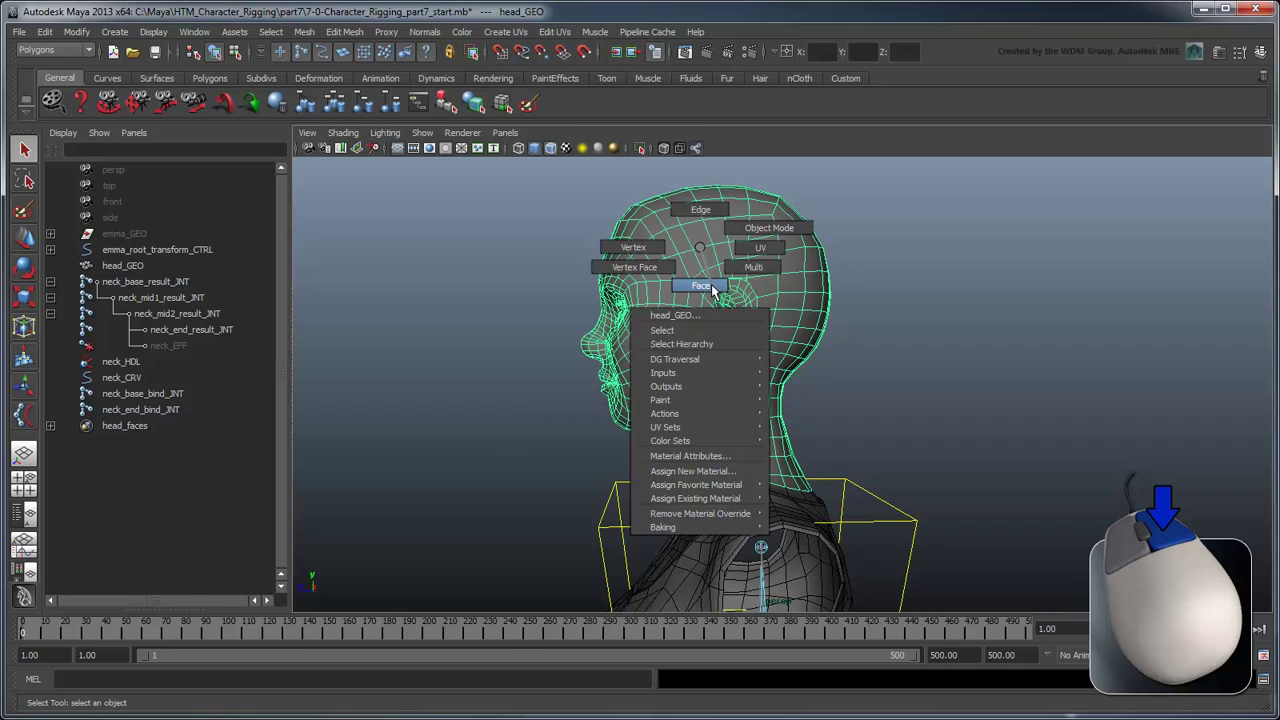
Select the head_faces set members and run Mesh > Extract on them
{"action": "right_click", "coordinate": [145, 426]}
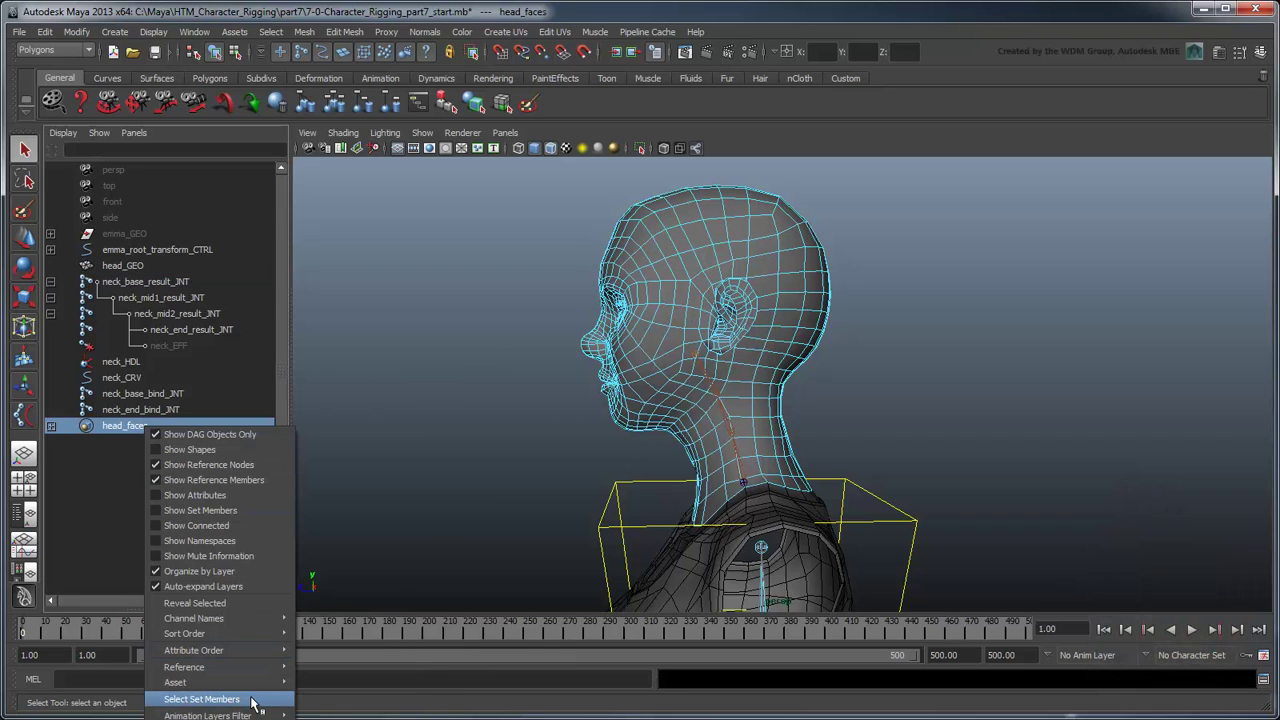
{"action": "left_click", "coordinate": [253, 700]}
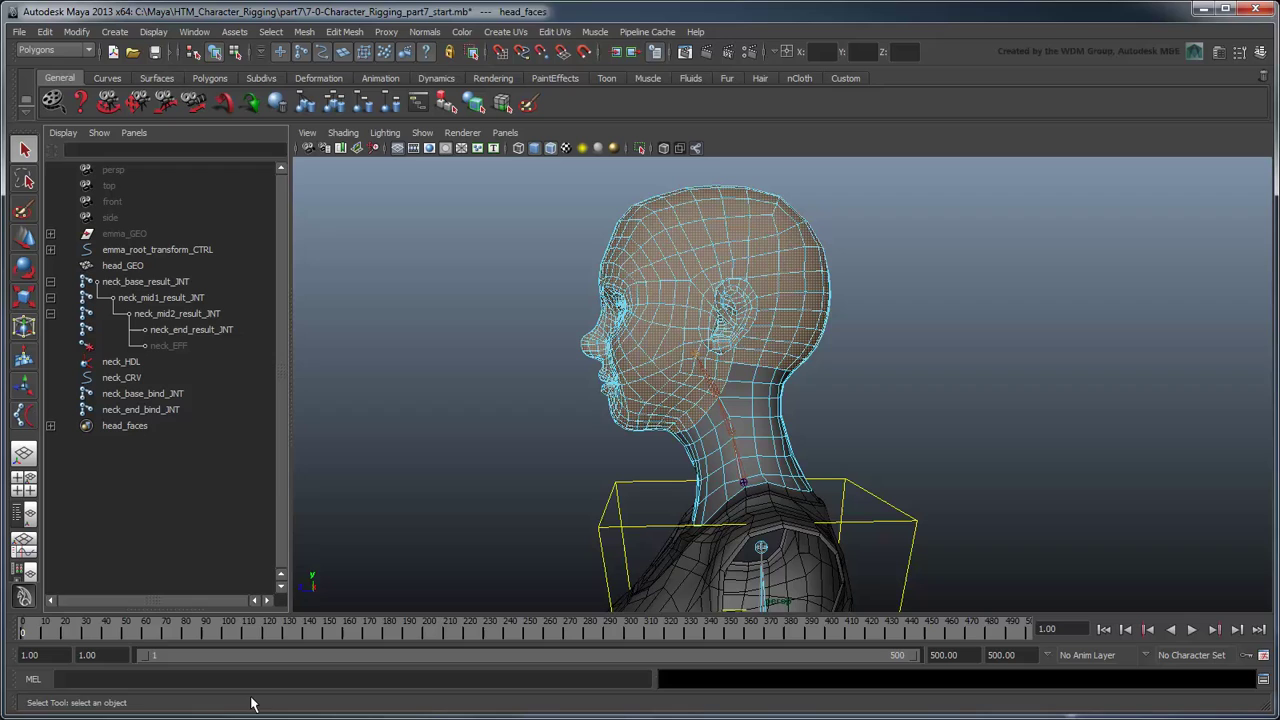
{"action": "left_click", "coordinate": [304, 31]}
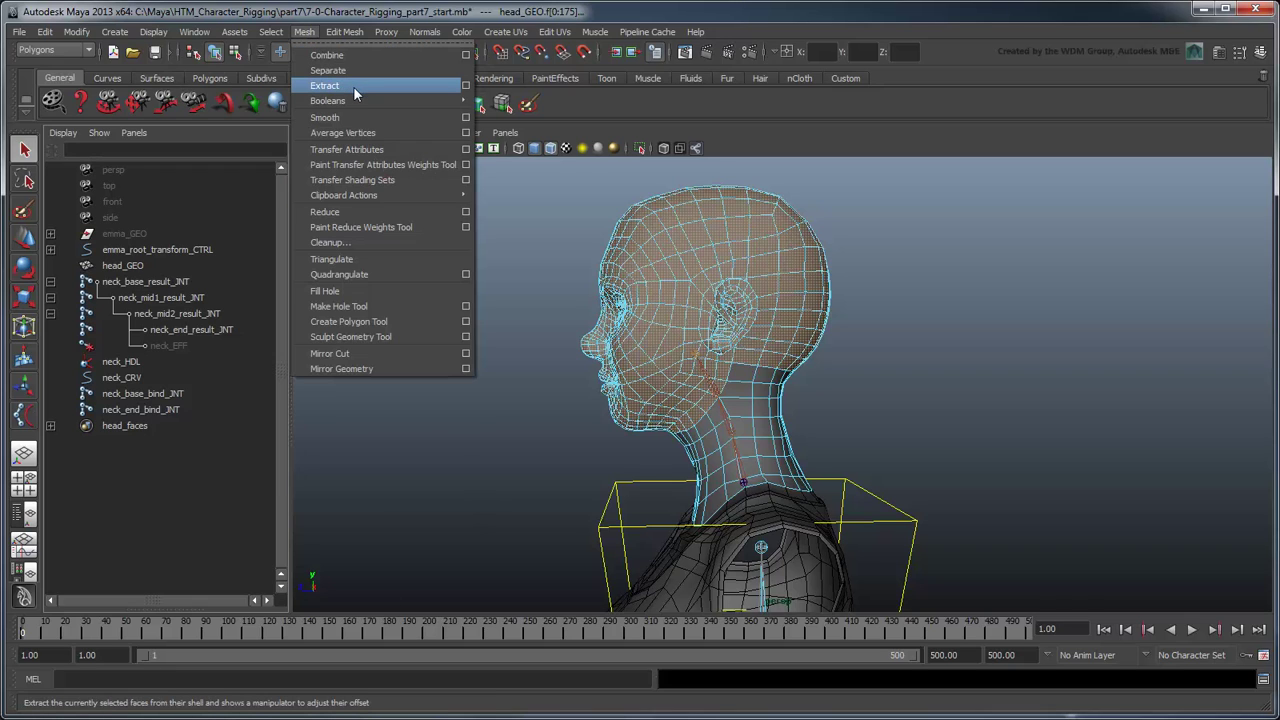
{"action": "left_click", "coordinate": [353, 86]}
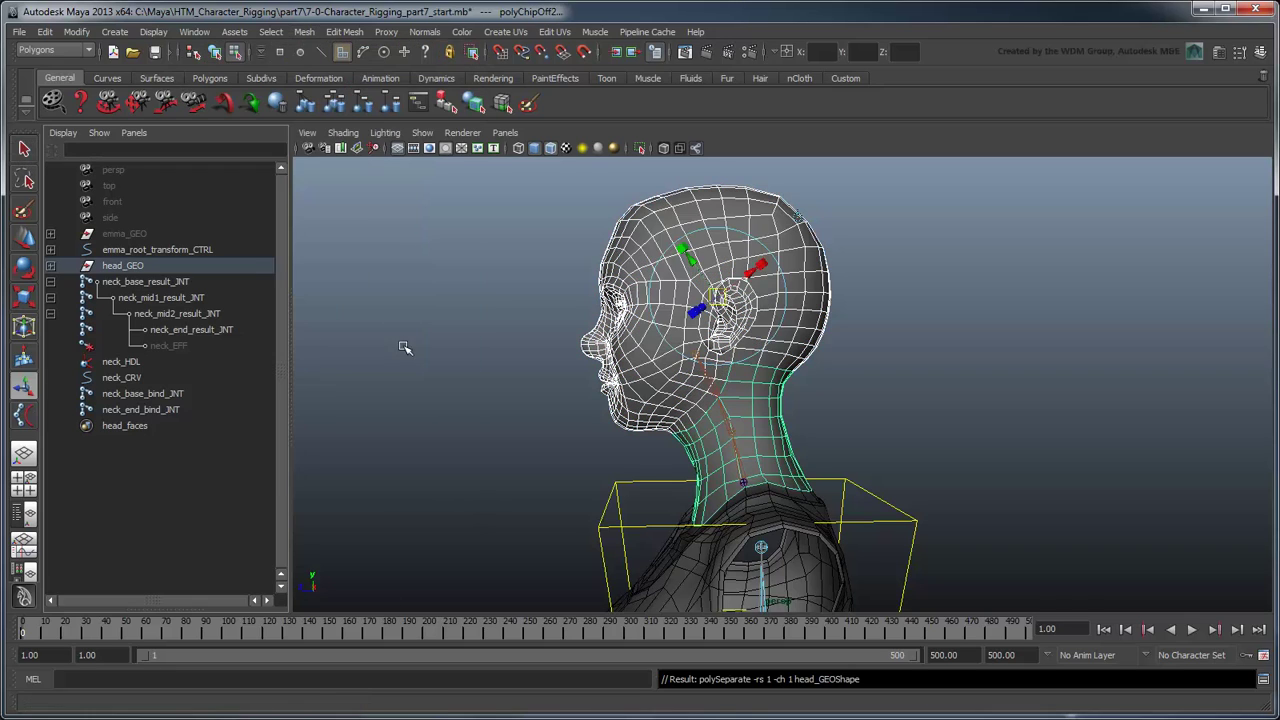
Move left_brow_GEO and right_brow_GEO out of emma_GEO to the top level
{"action": "left_click", "coordinate": [50, 265]}
{"action": "left_click", "coordinate": [50, 234]}
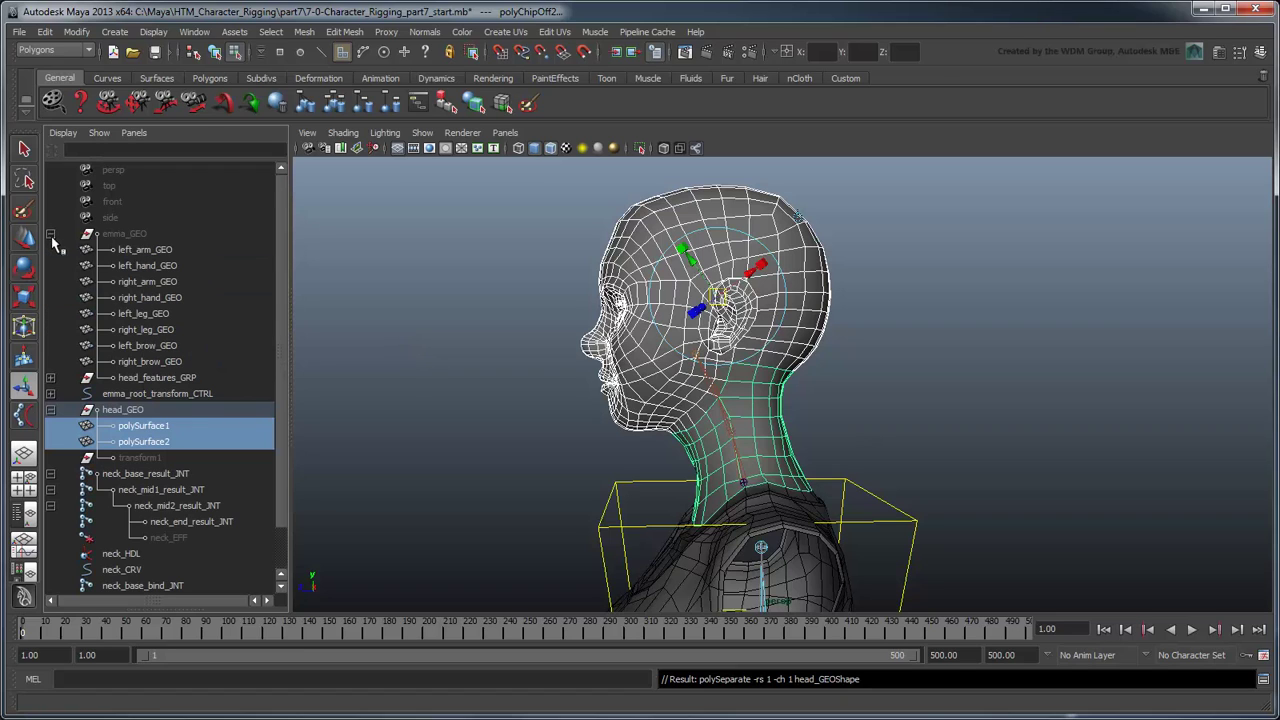
{"action": "left_click", "coordinate": [168, 361]}
{"action": "left_click", "coordinate": [148, 346], "text": "ctrl"}
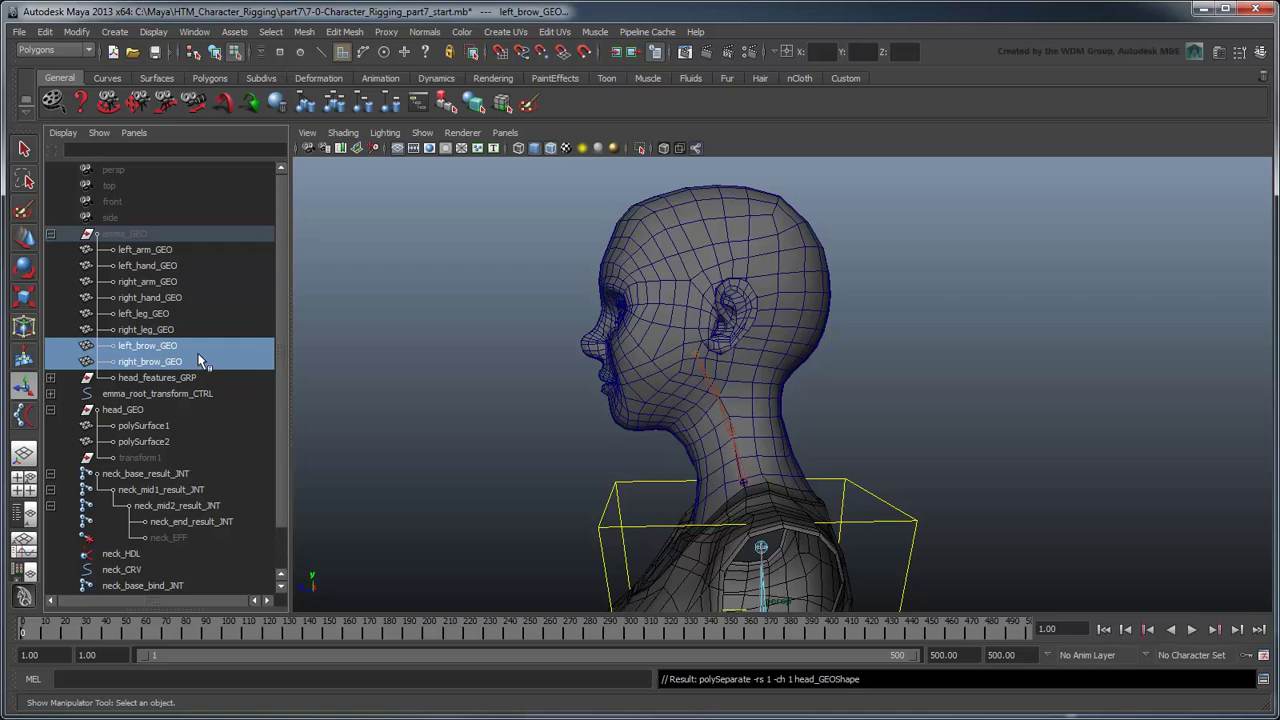
{"action": "middle_click_drag", "start_coordinate": [203, 357], "coordinate": [218, 399]}
{"action": "left_click_drag", "start_coordinate": [640, 380], "coordinate": [749, 400], "text": "alt"}
Combine both brows with polySurface1 into a single mesh, polySurface3
{"action": "scroll", "coordinate": [736, 366], "scroll_direction": "up", "scroll_amount": 3}
{"action": "left_click", "coordinate": [135, 361], "text": "ctrl"}
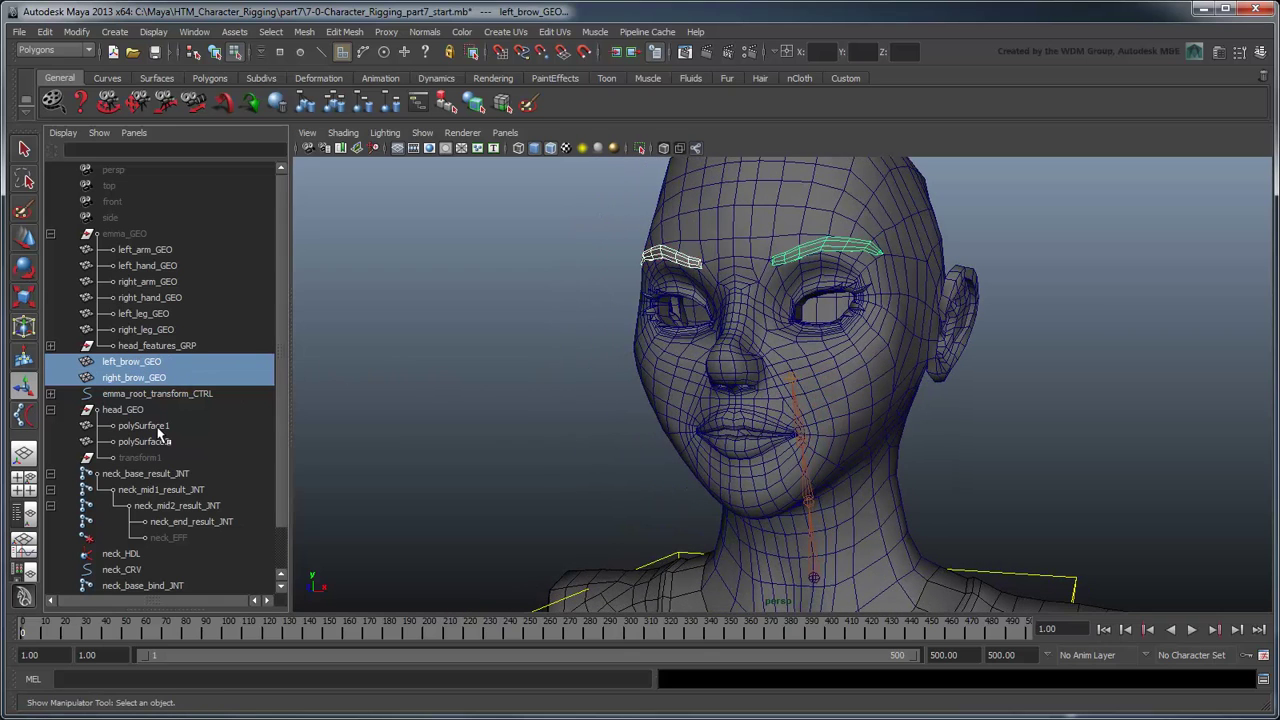
{"action": "left_click", "coordinate": [150, 426], "text": "ctrl"}
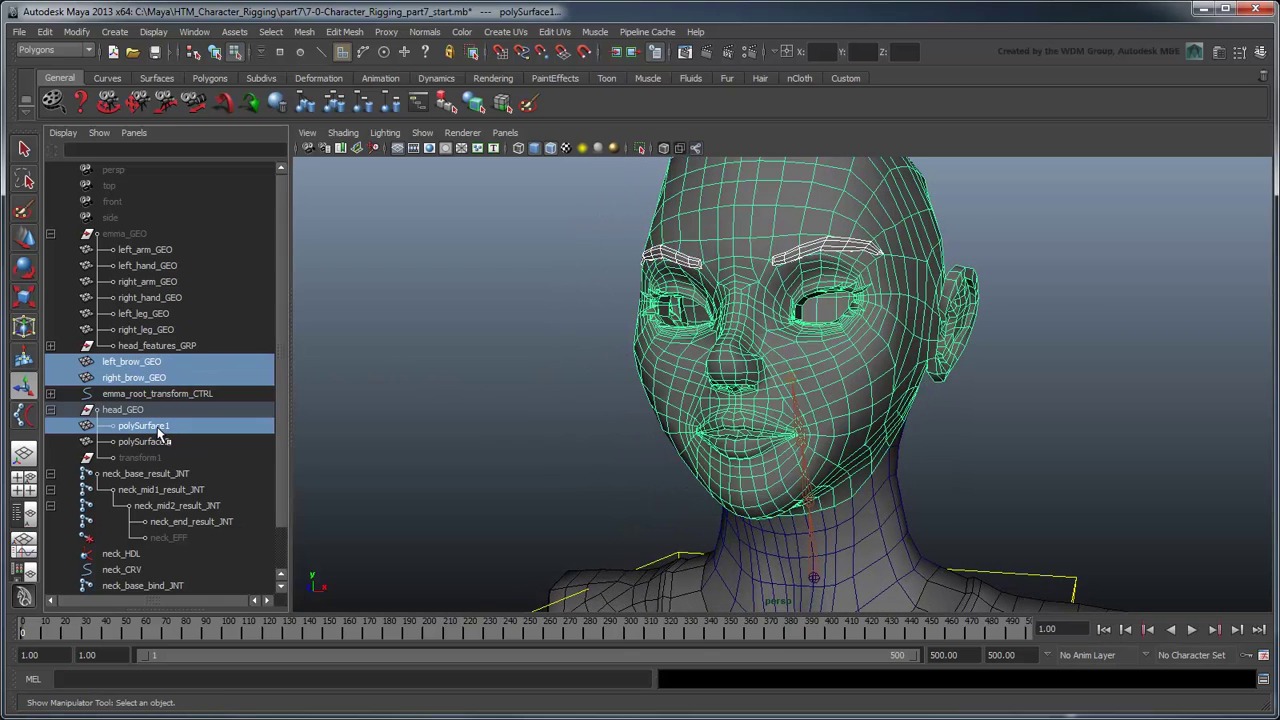
{"action": "left_click", "coordinate": [308, 32]}
{"action": "left_click", "coordinate": [377, 54]}
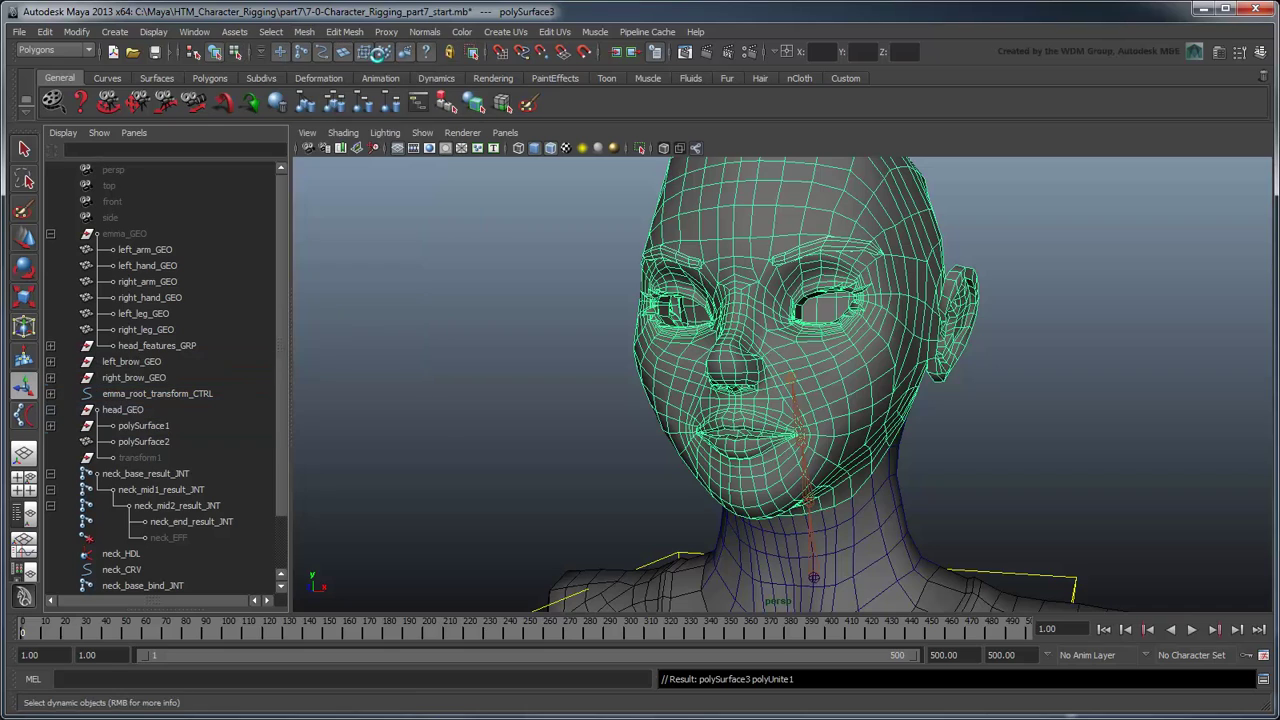
Delete the construction history of the neck piece polySurface2
{"action": "left_click", "coordinate": [887, 510]}
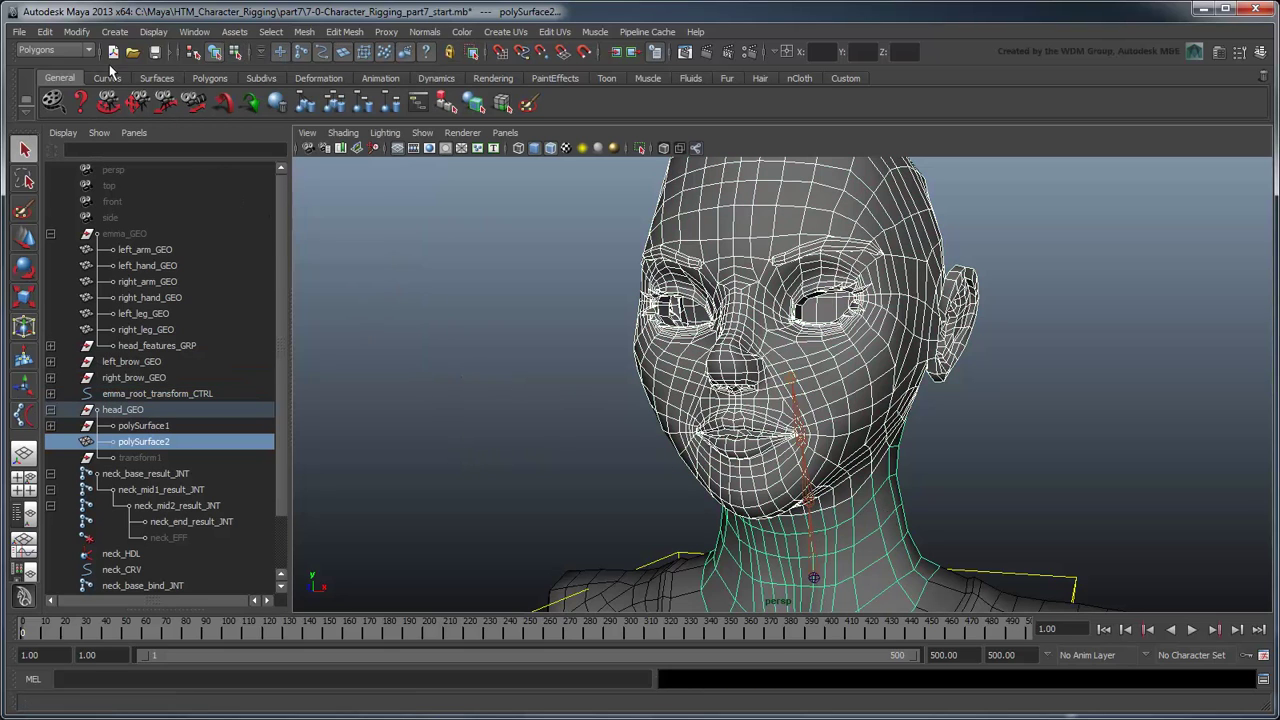
{"action": "left_click", "coordinate": [45, 32]}
{"action": "mouse_move", "coordinate": [121, 197]}
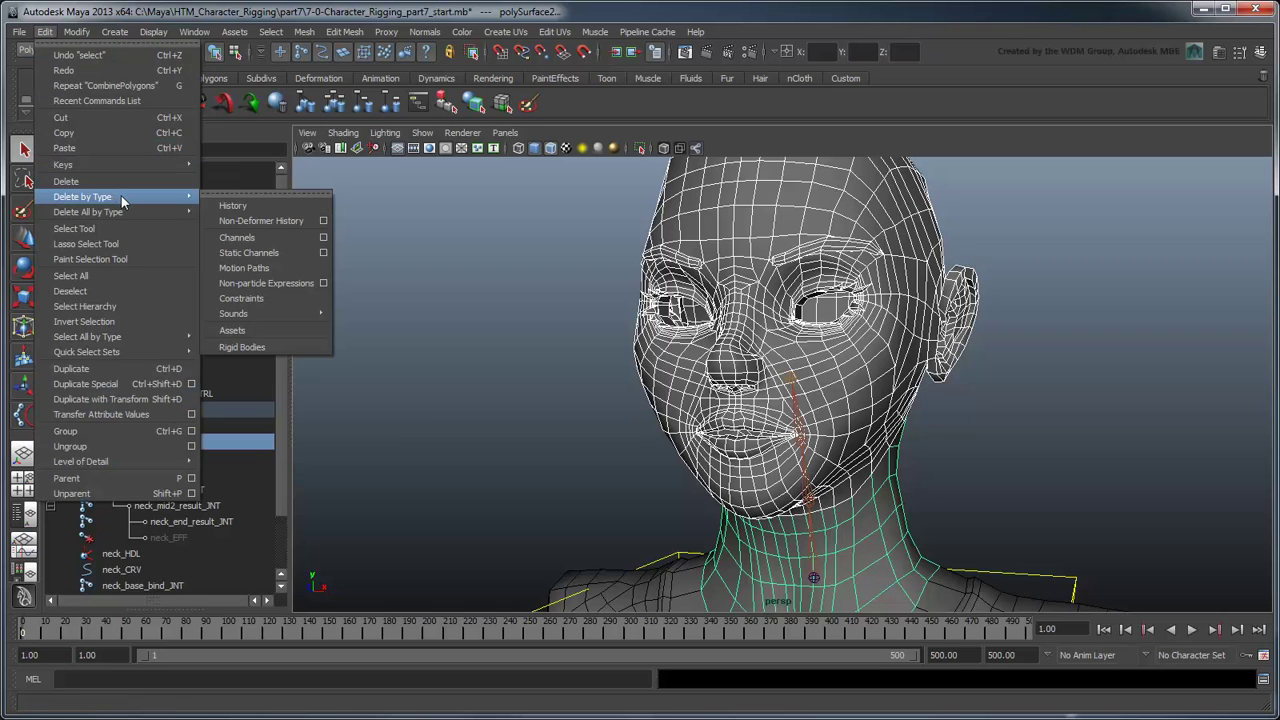
{"action": "left_click", "coordinate": [265, 207]}
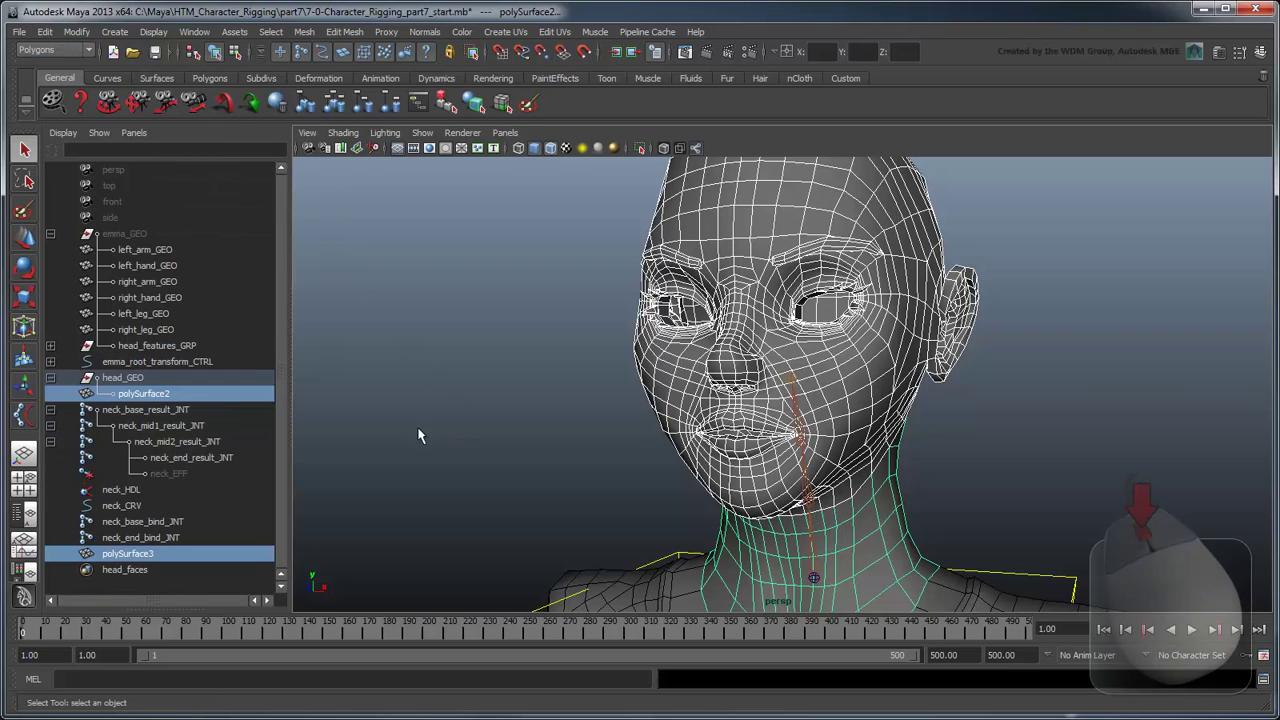
Move polySurface2 to the top level and delete the old head_GEO object
{"action": "left_click", "coordinate": [222, 395]}
{"action": "middle_click_drag", "start_coordinate": [215, 588], "coordinate": [216, 589]}
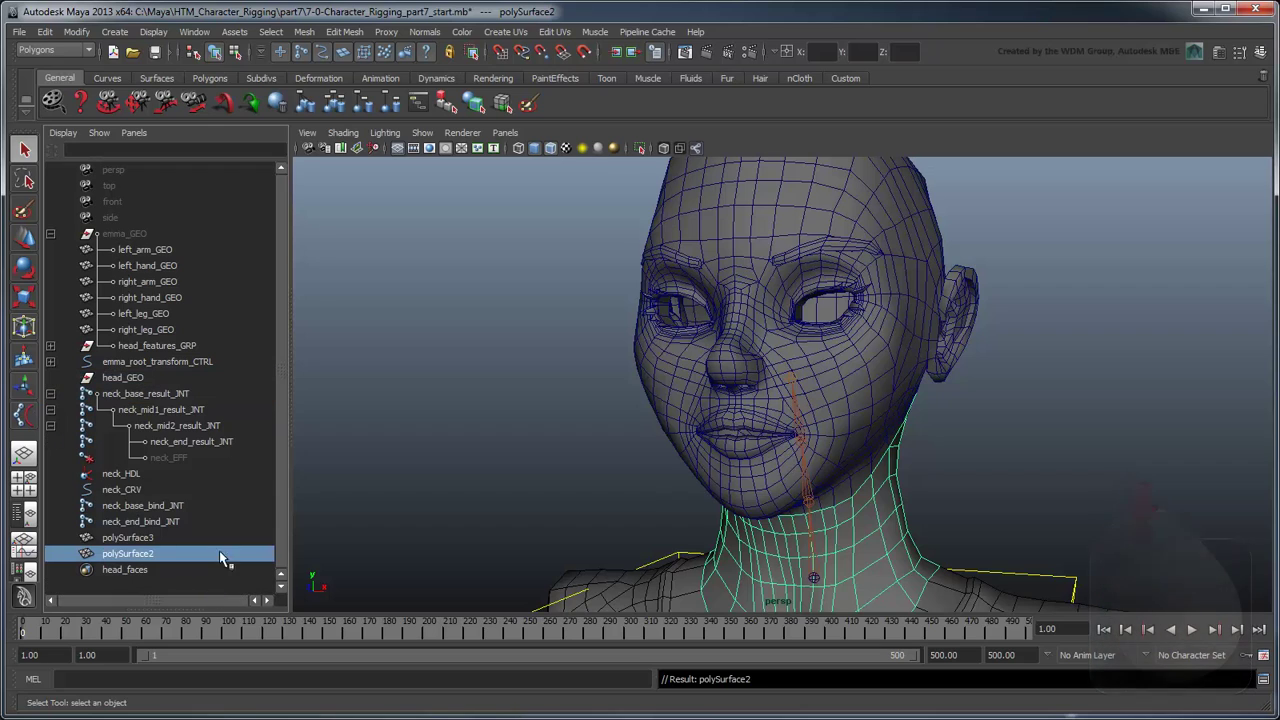
{"action": "left_click", "coordinate": [138, 378]}
{"action": "key", "text": "Delete"}
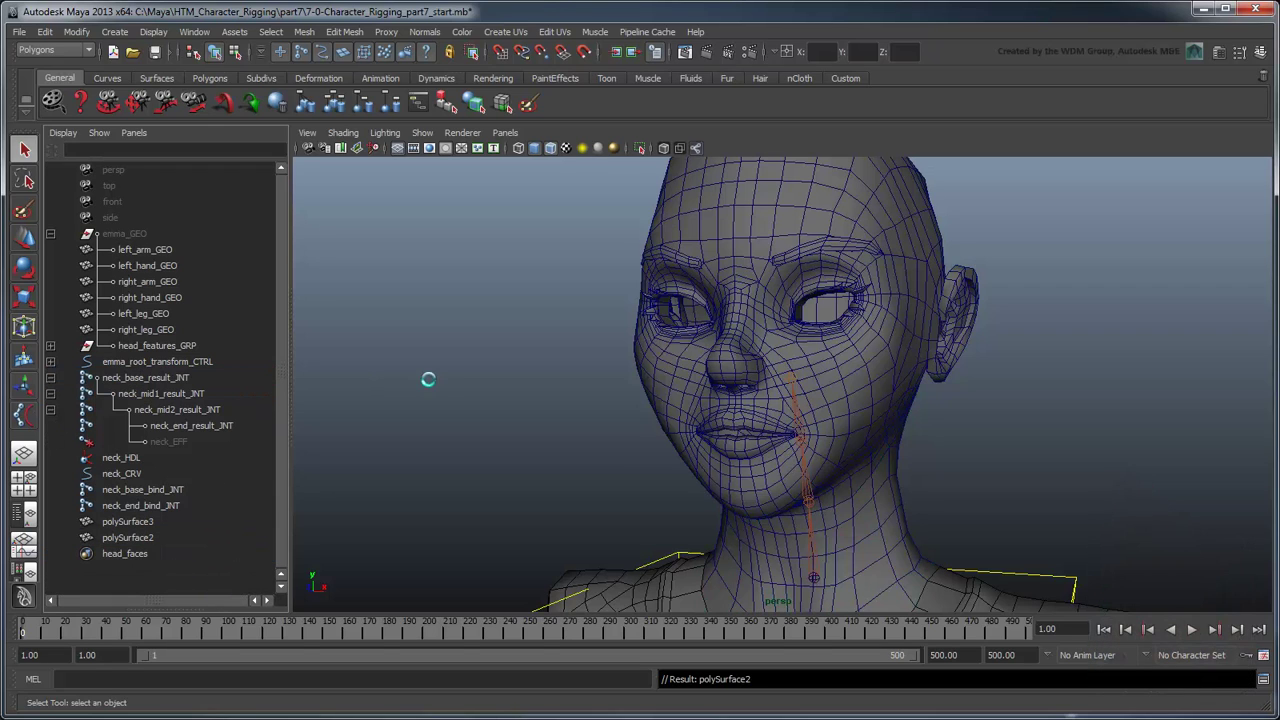
Rename polySurface3 to head_GEO and polySurface2 to neck_GEO
{"action": "left_click", "coordinate": [140, 522]}
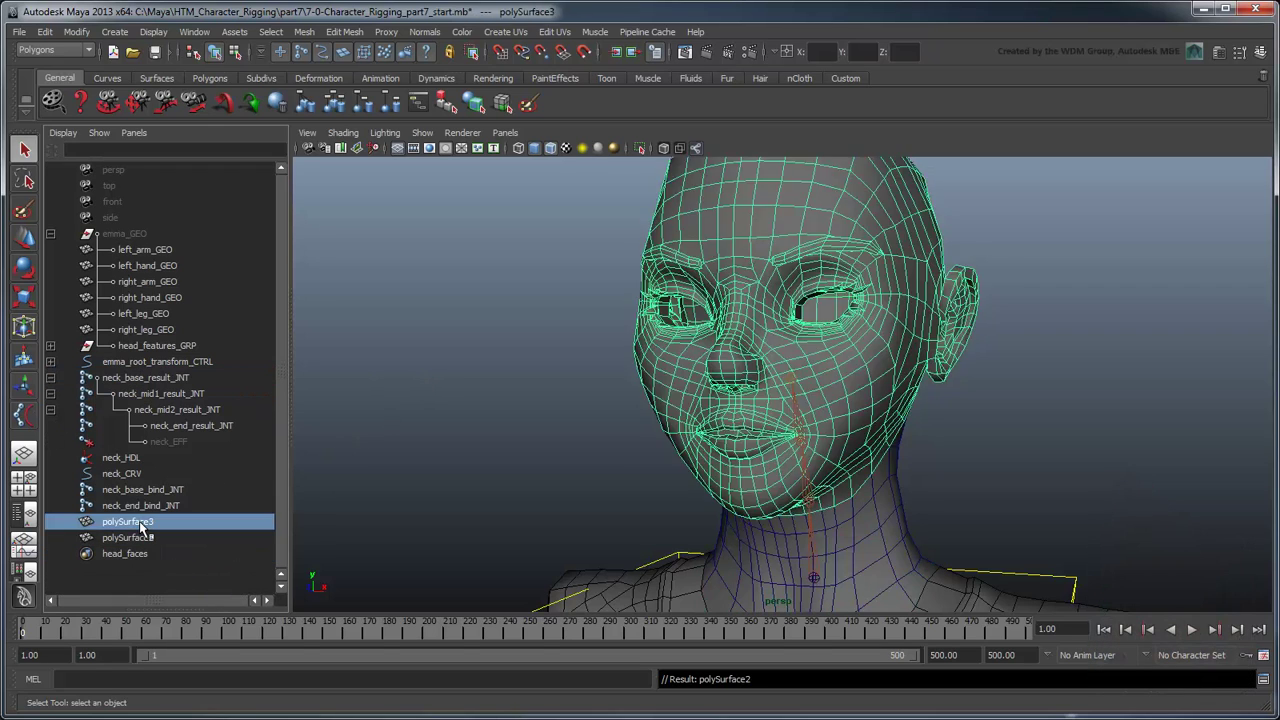
{"action": "double_click", "coordinate": [140, 522]}
{"action": "type", "text": "head_GEO"}
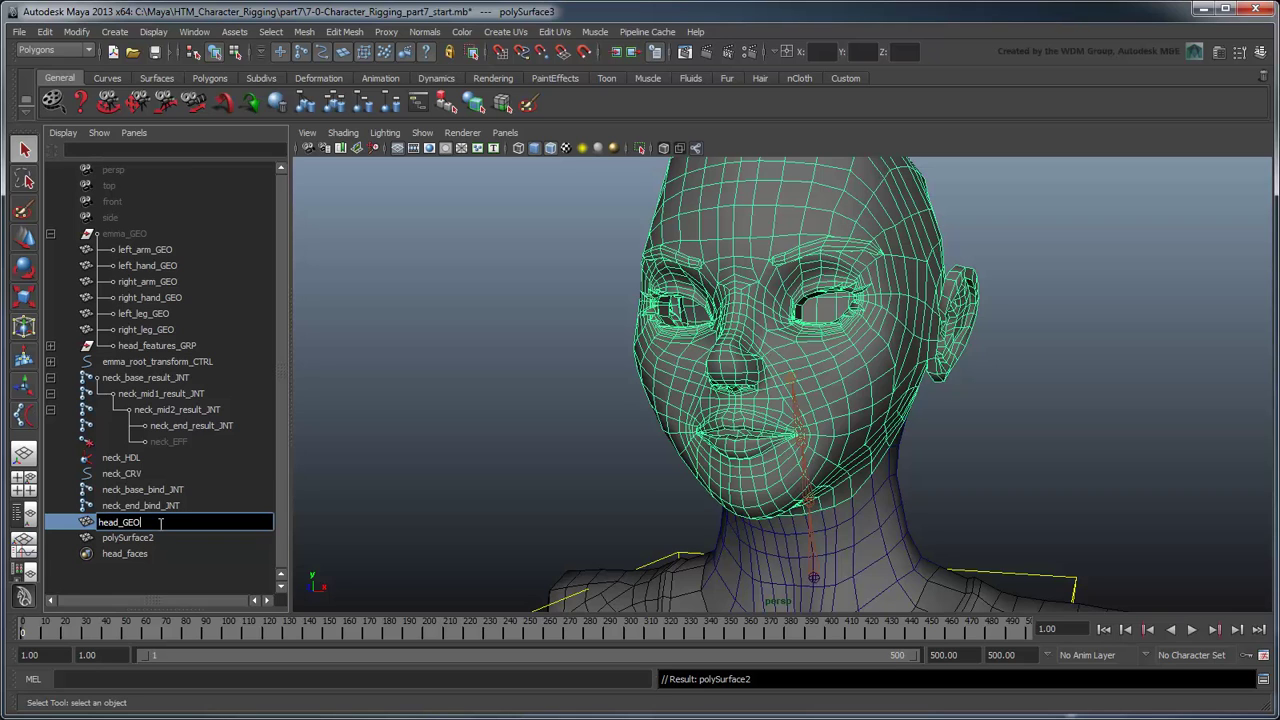
{"action": "key", "text": "Return"}
{"action": "double_click", "coordinate": [135, 537]}
{"action": "type", "text": "neck_GEO"}
{"action": "key", "text": "Return"}
{"action": "scroll", "coordinate": [381, 510], "scroll_direction": "down", "scroll_amount": 3}
{"action": "mouse_move", "coordinate": [486, 480]}
{"action": "left_mouse_down", "text": "alt"}
{"action": "mouse_move", "coordinate": [486, 457]}
{"action": "mouse_move", "coordinate": [476, 463]}
{"action": "left_mouse_up", "text": "alt"}
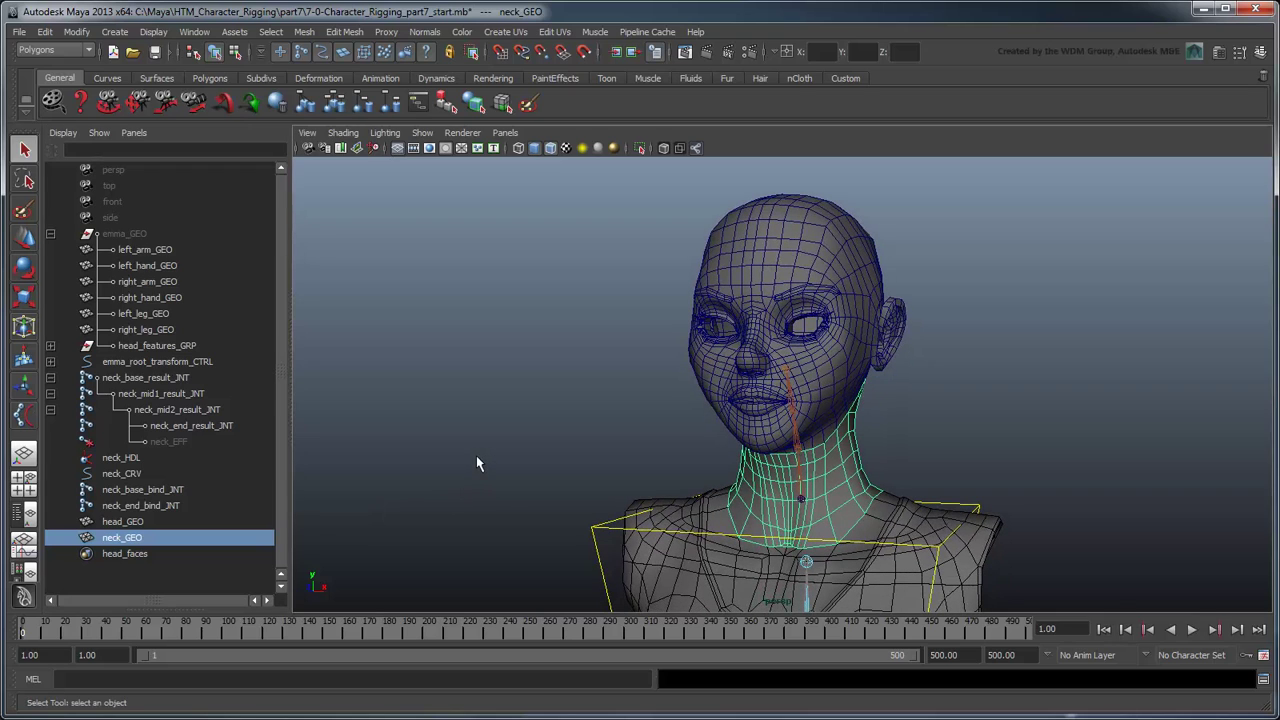
Move head_features_GRP out of emma_GEO, group it with head_GEO, and name the group head_GEO_GRP
{"action": "left_click", "coordinate": [176, 347]}
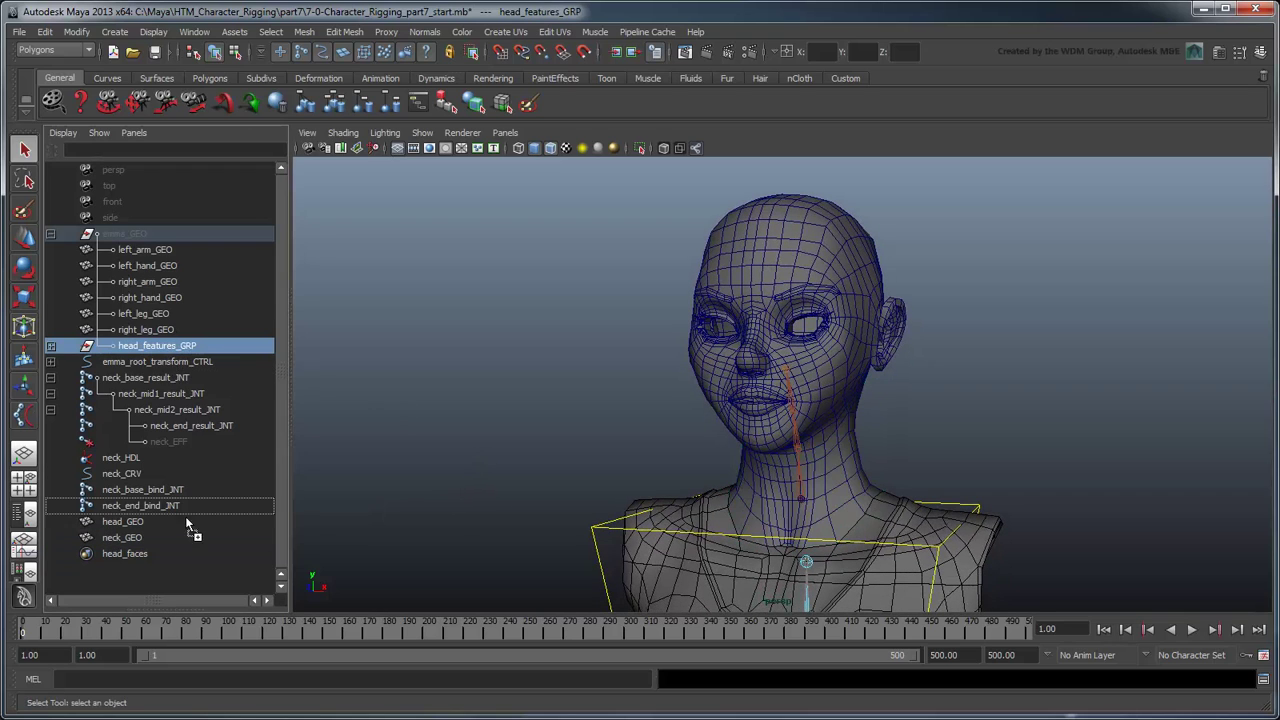
{"action": "middle_click_drag", "start_coordinate": [176, 589], "coordinate": [127, 512]}
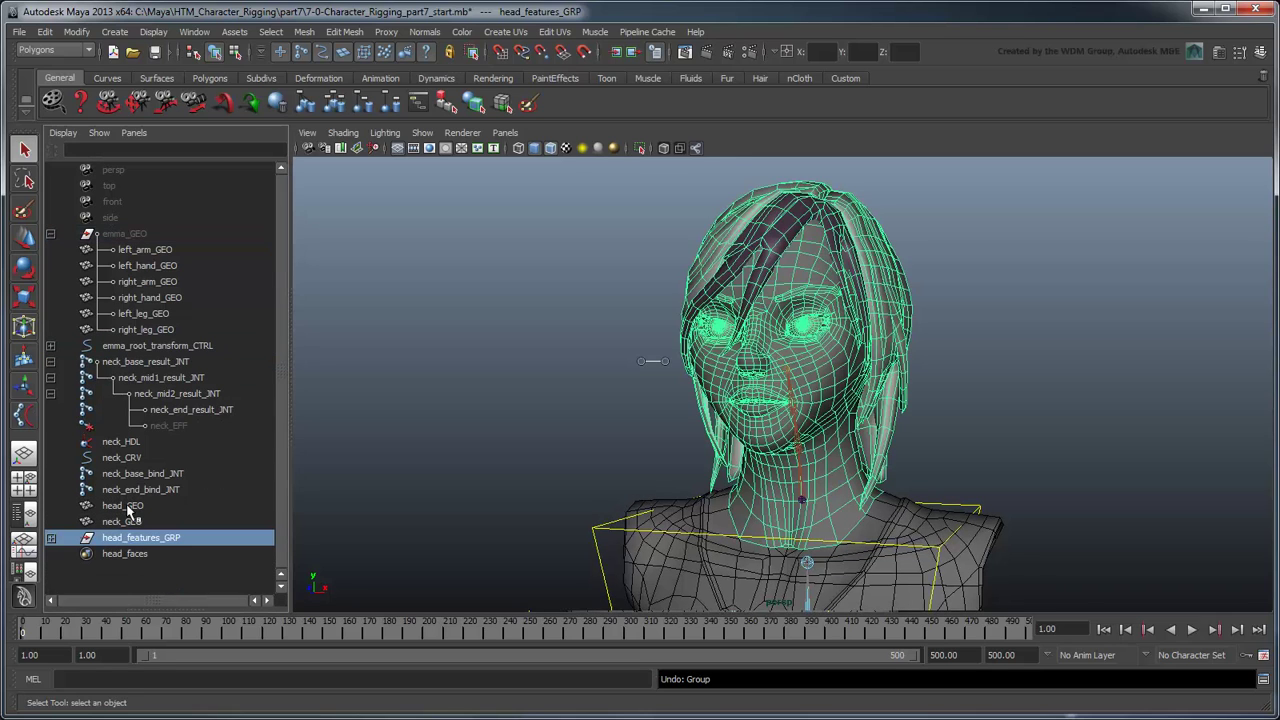
{"action": "left_click", "coordinate": [127, 506], "text": "ctrl"}
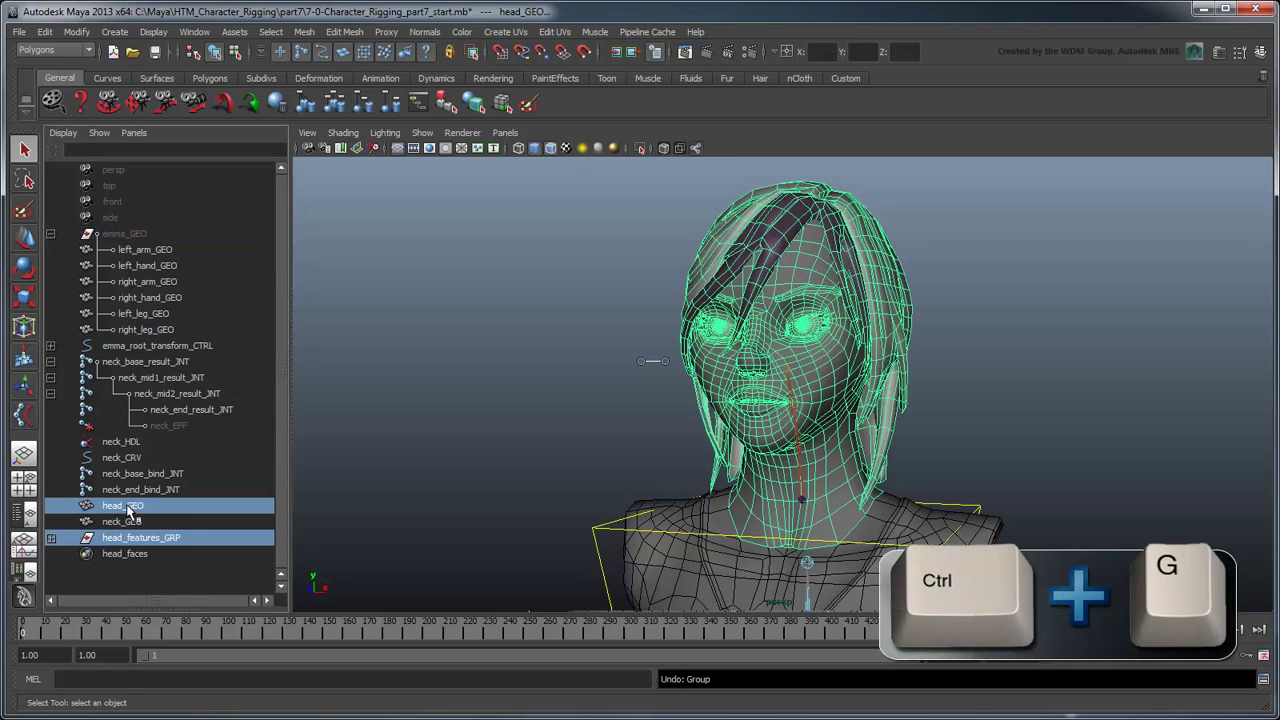
{"action": "key", "text": "ctrl+g"}
{"action": "double_click", "coordinate": [113, 521]}
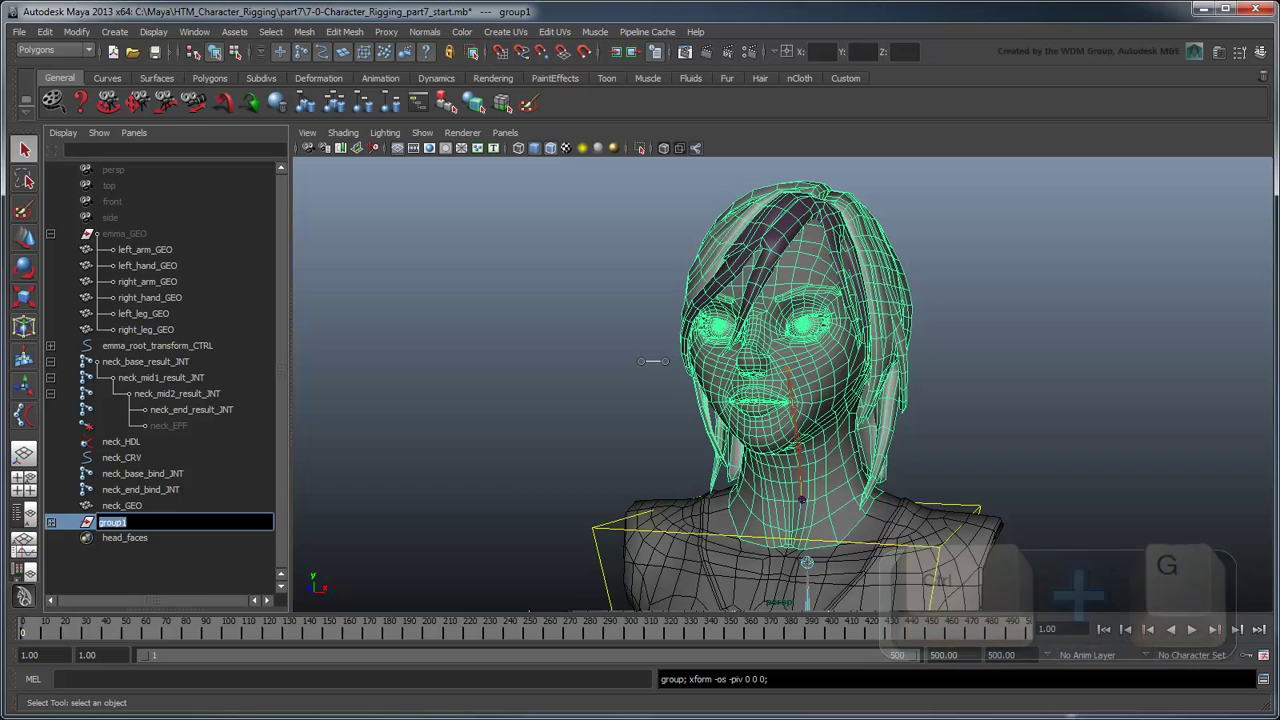
{"action": "type", "text": "head_GEO_GRP"}
{"action": "key", "text": "Return"}
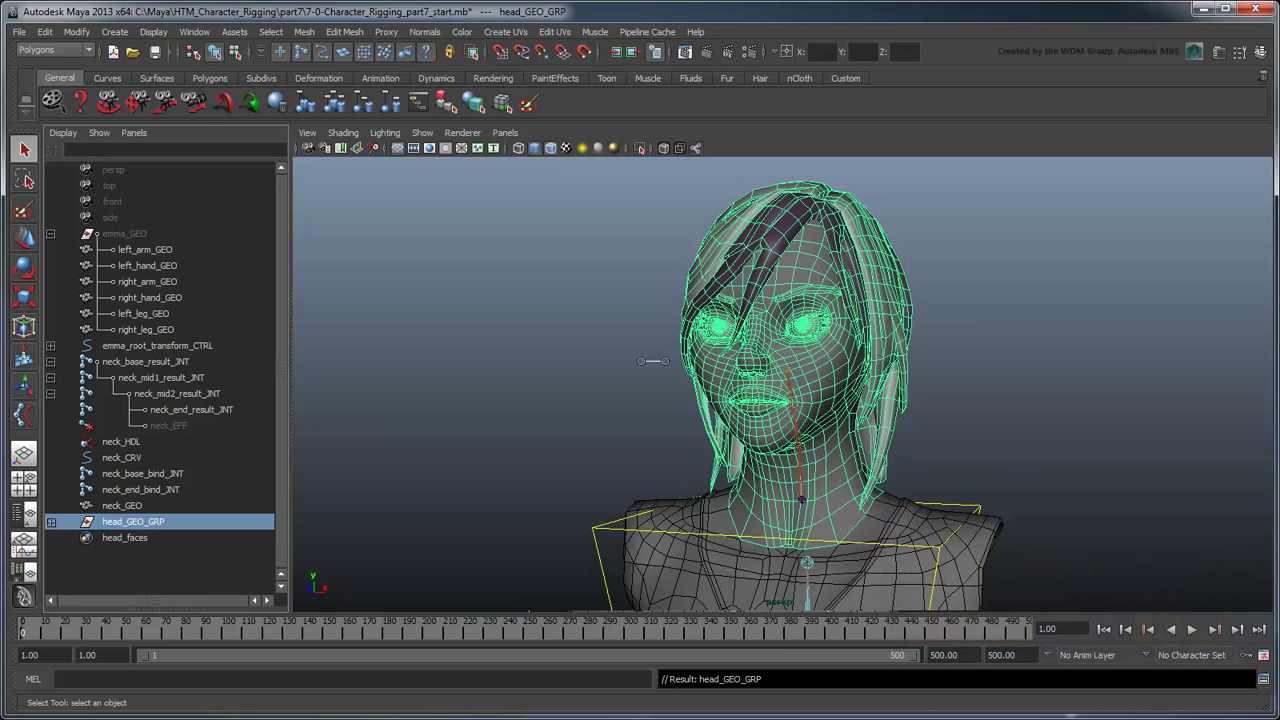
{"action": "scroll", "coordinate": [600, 508], "scroll_direction": "down", "scroll_amount": 5}
{"action": "right_click_drag", "start_coordinate": [600, 508], "coordinate": [1011, 363], "text": "alt"}
Snap head_GEO_GRP's pivot onto the upper neck joint using point snapping
{"action": "middle_click_drag", "start_coordinate": [1011, 363], "coordinate": [1010, 268], "text": "alt"}
{"action": "key", "text": "w"}
{"action": "scroll", "coordinate": [977, 317], "scroll_direction": "down", "scroll_amount": 3}
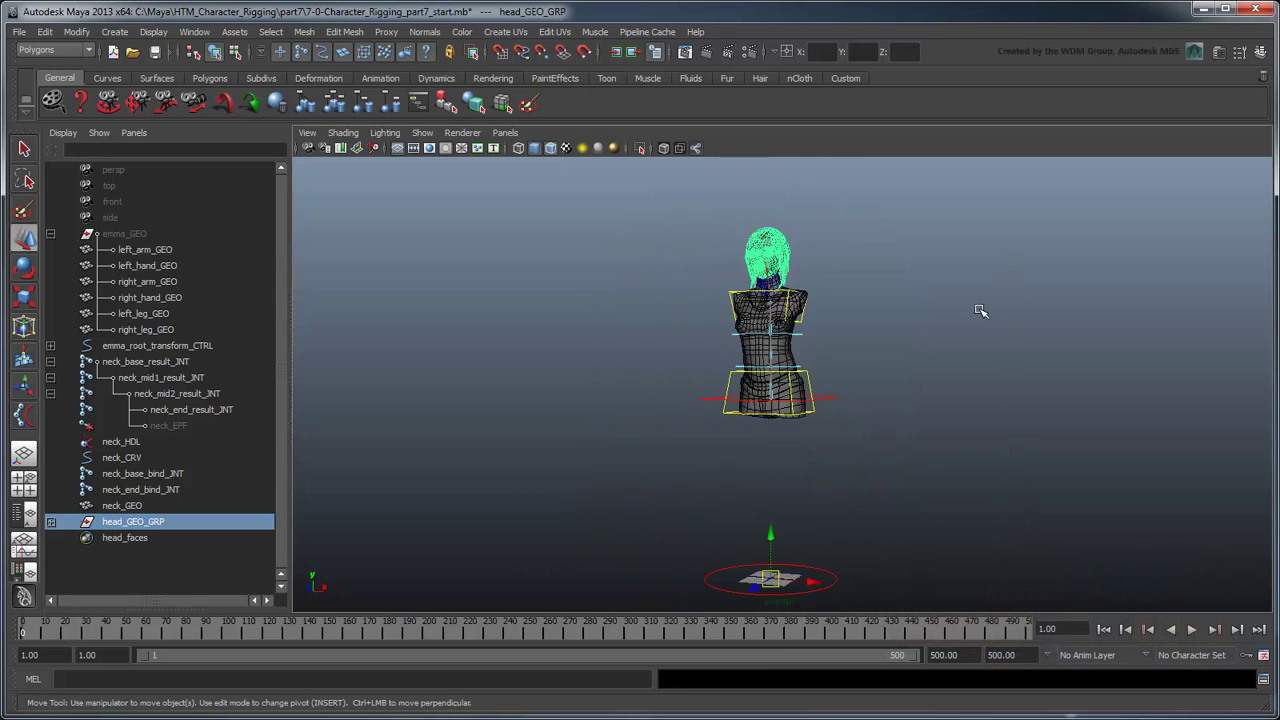
{"action": "key", "text": "Insert"}
{"action": "scroll", "coordinate": [900, 365], "scroll_direction": "down", "scroll_amount": 8}
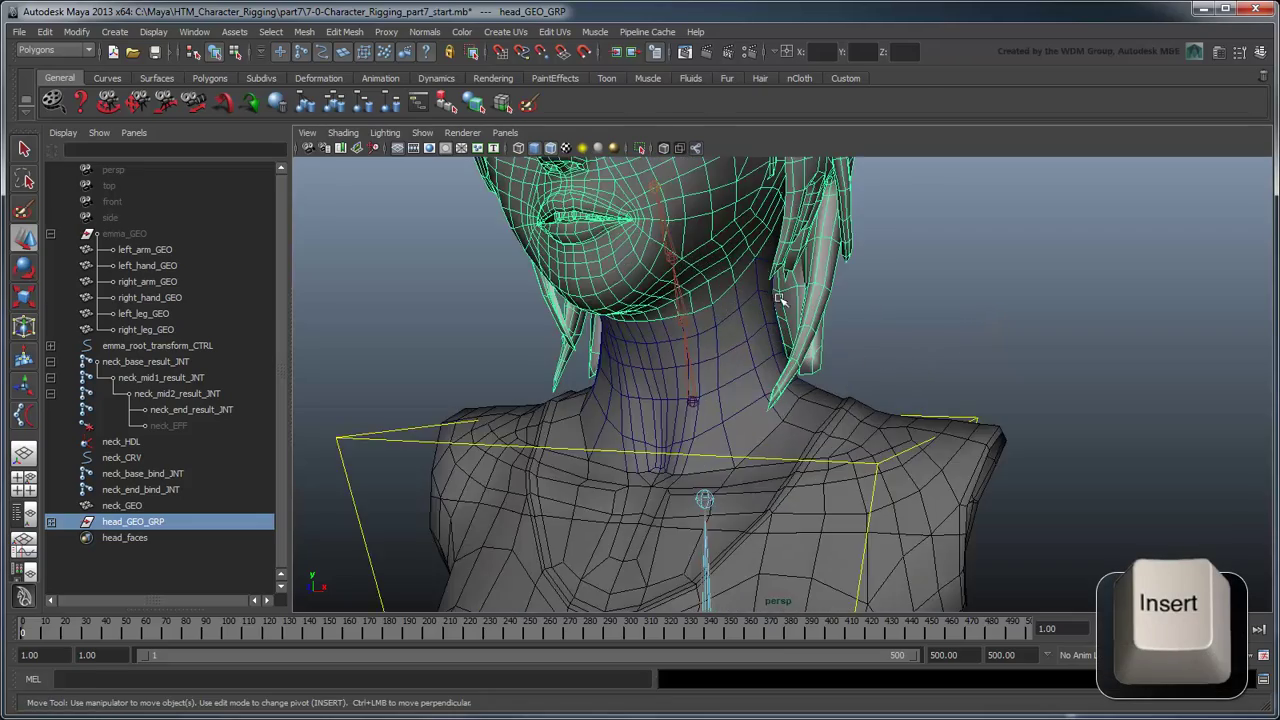
{"action": "key", "text": "f"}
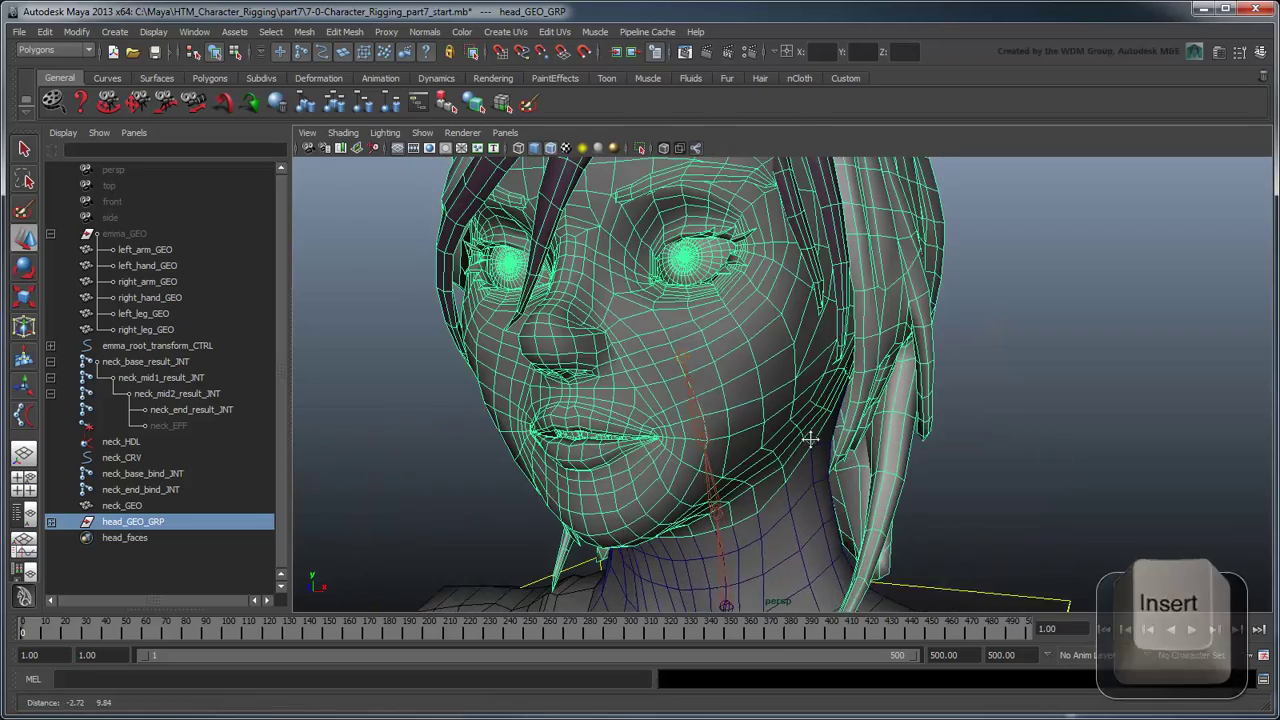
{"action": "key", "text": "v"}
{"action": "left_click_drag", "start_coordinate": [691, 369], "coordinate": [688, 375]}
Check the pivot in wireframe from the side and set the group's Rotate Order to zxy
{"action": "key", "text": "4"}
{"action": "mouse_move", "coordinate": [757, 426]}
{"action": "left_mouse_down", "text": "alt"}
{"action": "mouse_move", "coordinate": [877, 430]}
{"action": "mouse_move", "coordinate": [752, 437]}
{"action": "mouse_move", "coordinate": [772, 437]}
{"action": "left_mouse_up", "text": "alt"}
{"action": "key", "text": "5"}
{"action": "scroll", "coordinate": [752, 437], "scroll_direction": "down", "scroll_amount": 3}
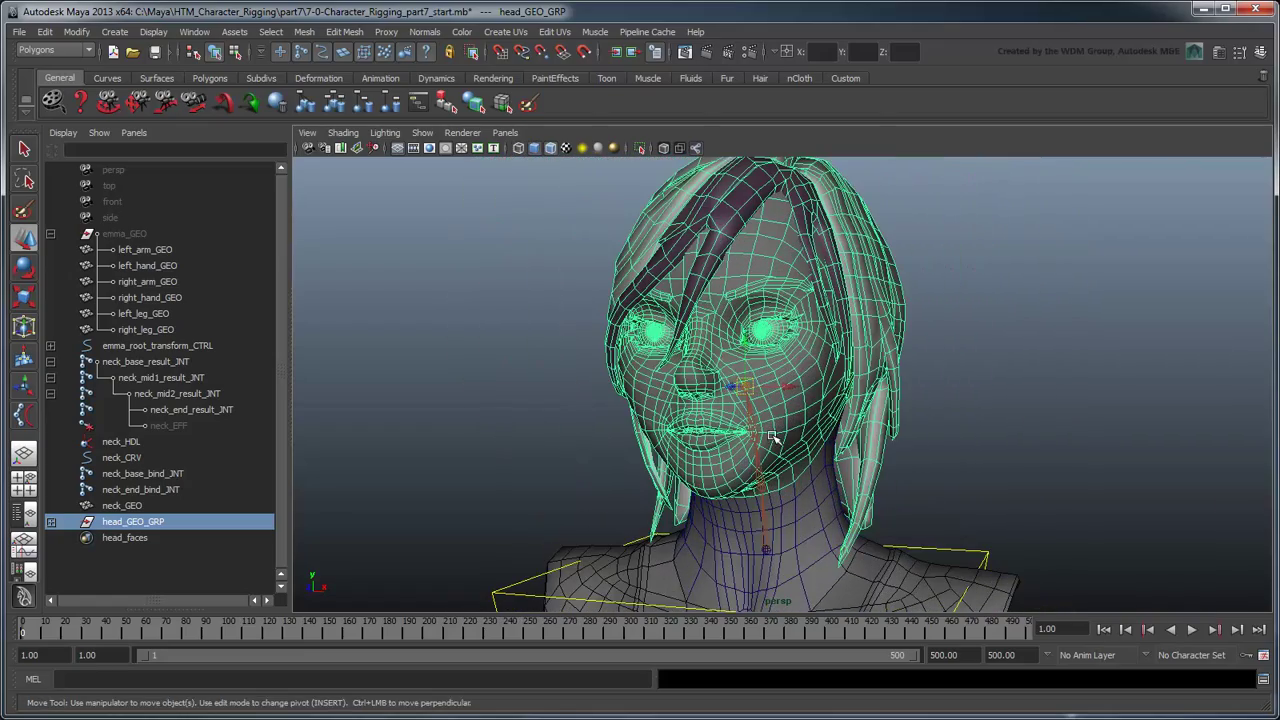
{"action": "left_click", "coordinate": [1218, 54]}
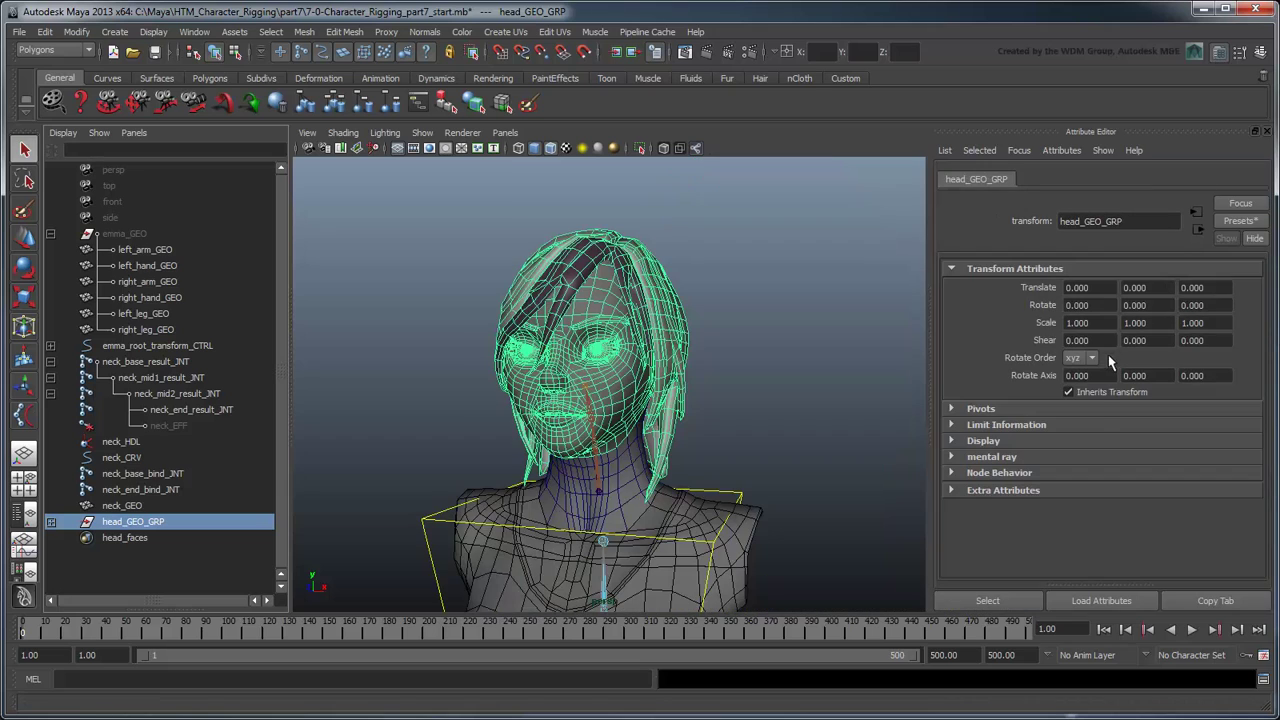
{"action": "left_click", "coordinate": [1078, 357]}
{"action": "left_click", "coordinate": [1086, 393]}
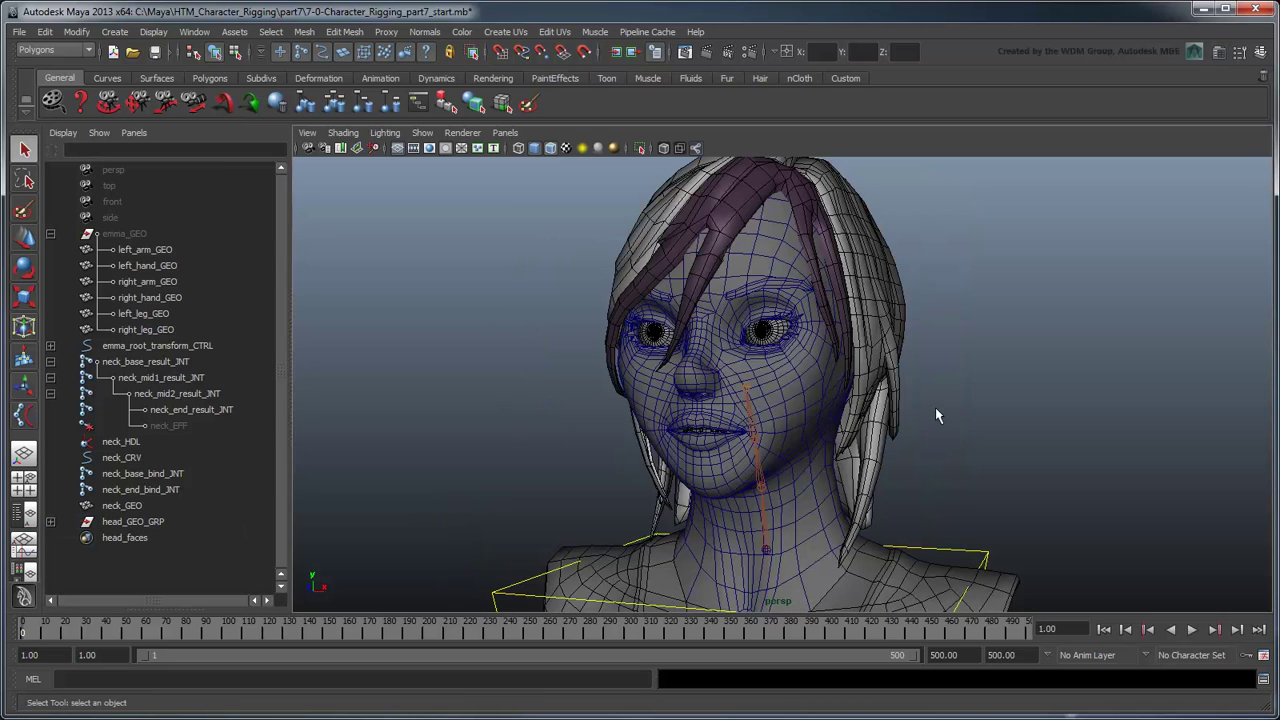
Parent-constrain head_GEO_GRP to neck_end_bind_JNT from the Animation menu set
{"action": "left_click", "coordinate": [166, 492]}
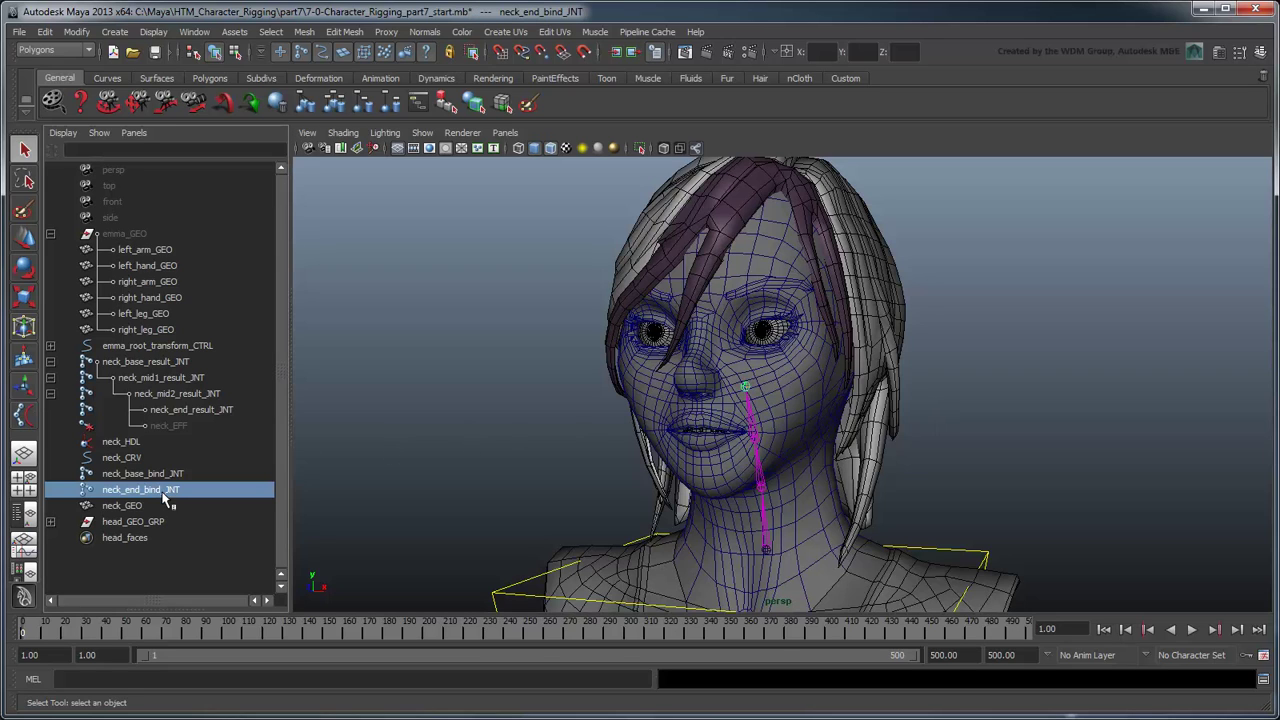
{"action": "left_click", "coordinate": [163, 524], "text": "ctrl"}
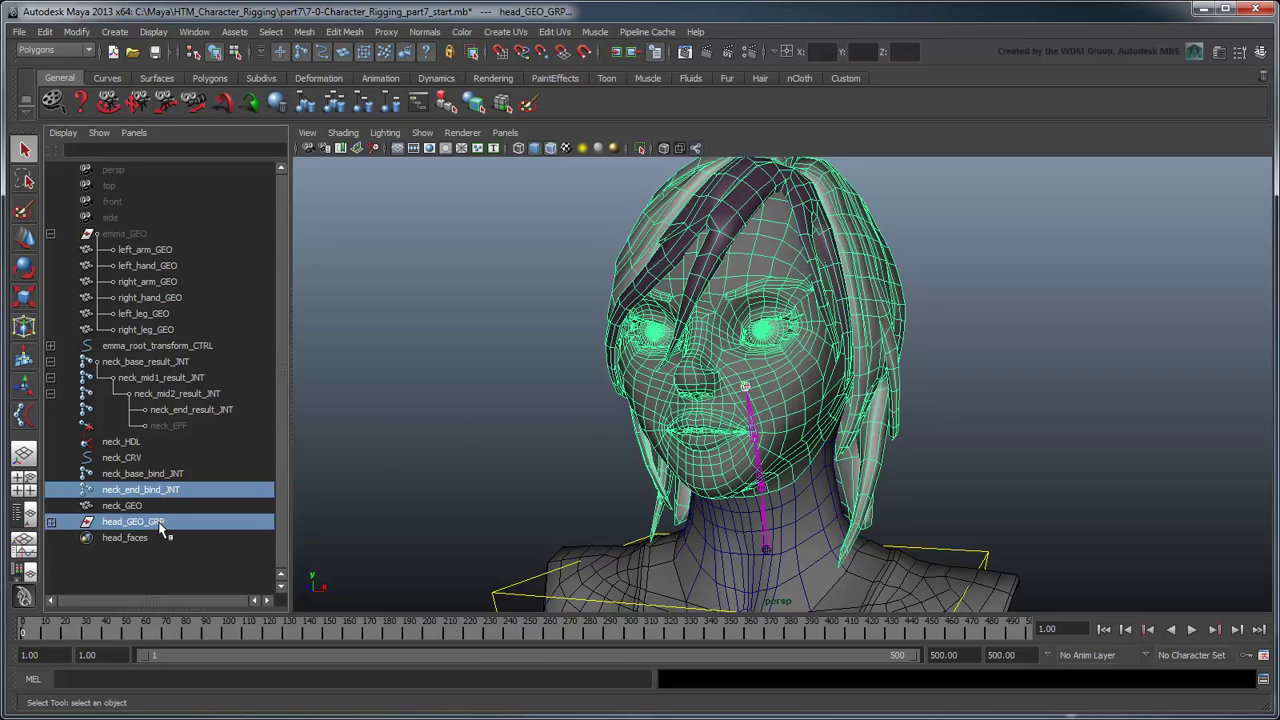
{"action": "left_click", "coordinate": [55, 50]}
{"action": "left_click", "coordinate": [40, 64]}
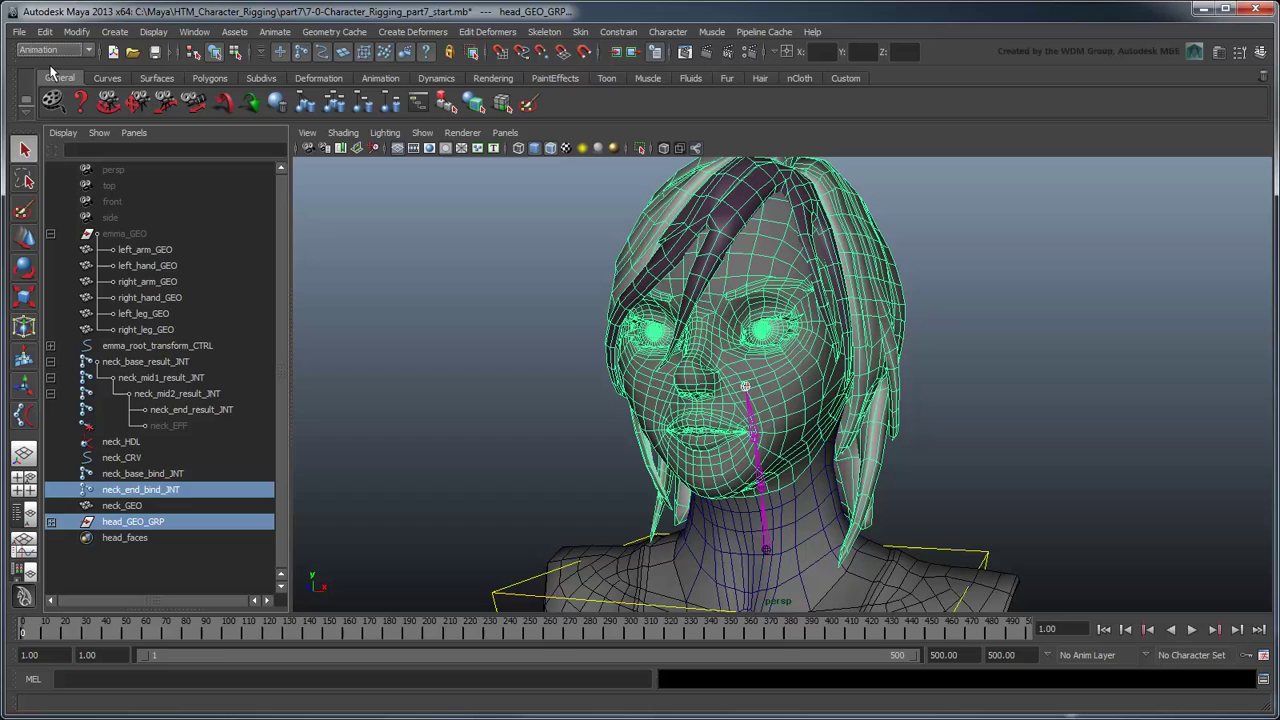
{"action": "left_click", "coordinate": [618, 32]}
{"action": "left_click", "coordinate": [640, 116]}
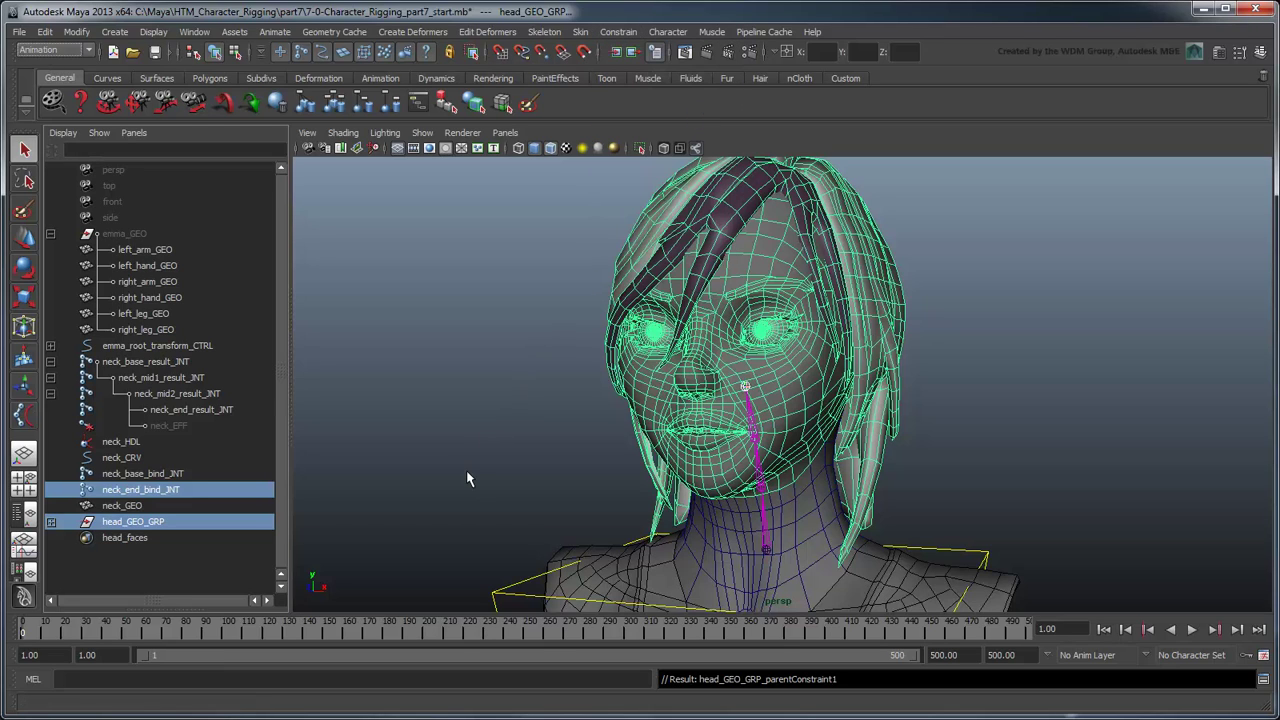
Test-rotate neck_end_bind_JNT sideways and down, undoing each turn
{"action": "left_click", "coordinate": [155, 492]}
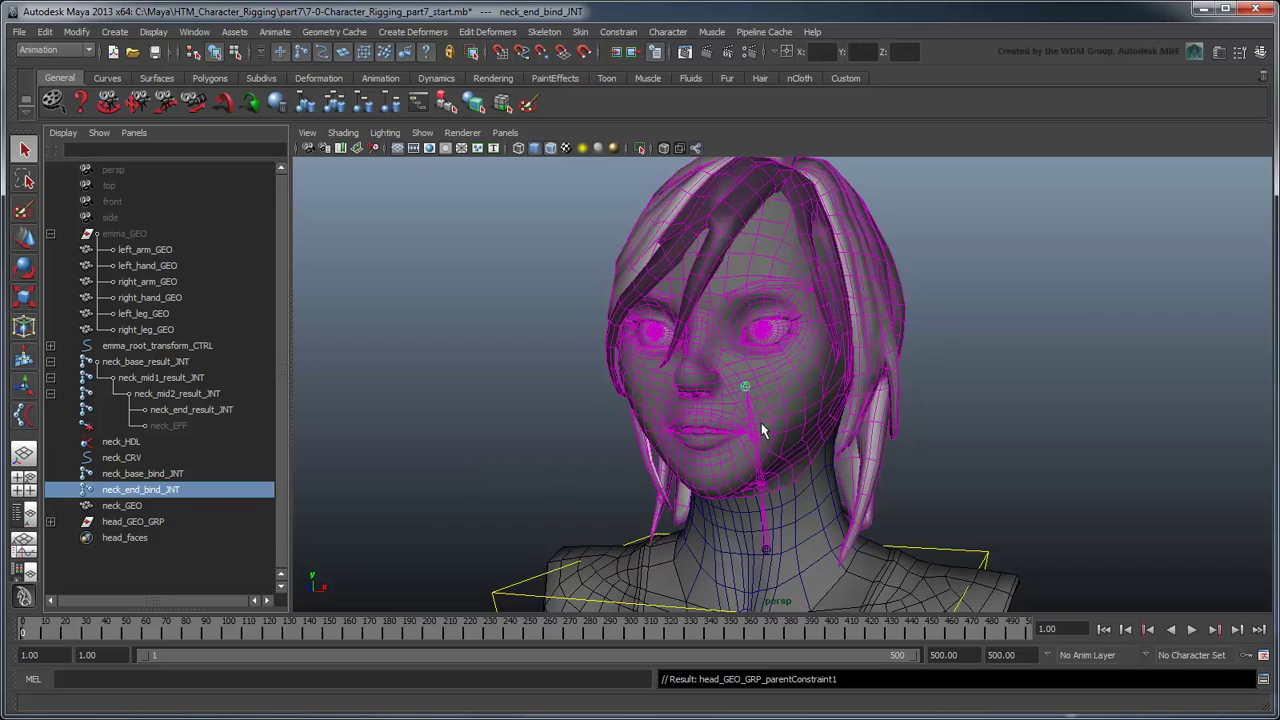
{"action": "key", "text": "e"}
{"action": "left_click_drag", "start_coordinate": [741, 388], "coordinate": [775, 415]}
{"action": "key", "text": "ctrl+z"}
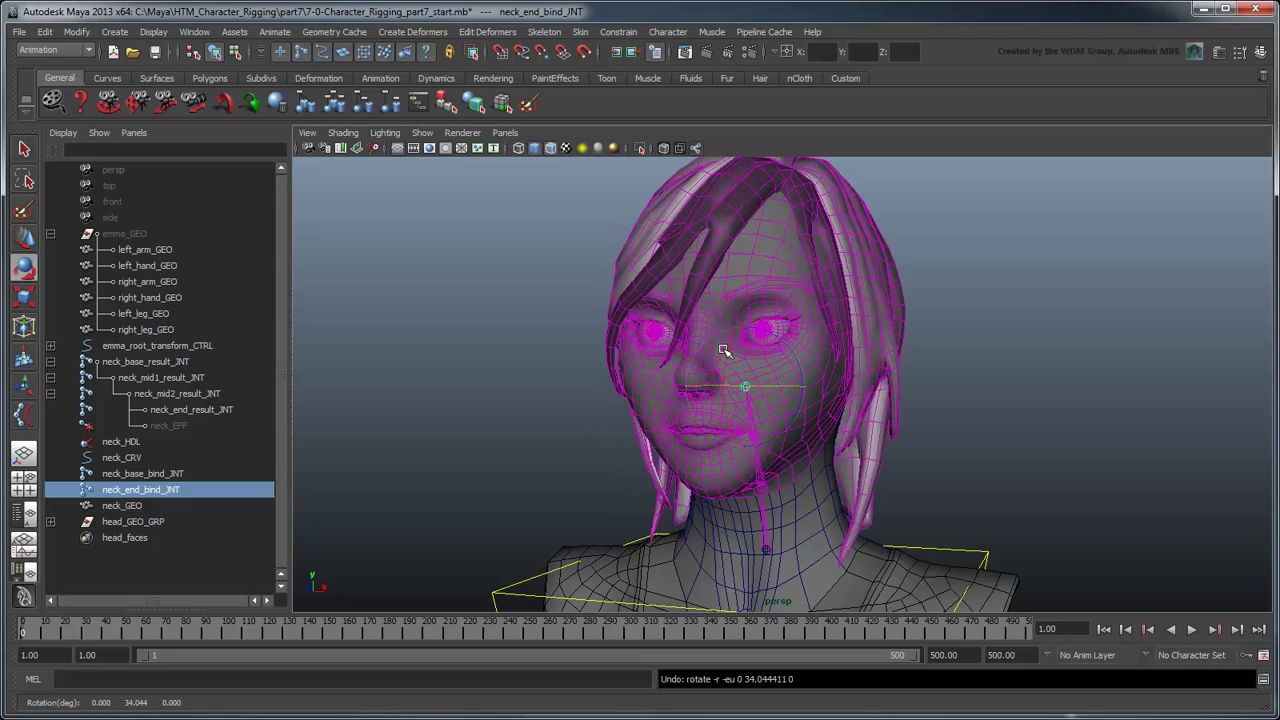
{"action": "key", "text": "ctrl+z"}
{"action": "left_click_drag", "start_coordinate": [722, 350], "coordinate": [724, 381]}
{"action": "key", "text": "ctrl+z"}
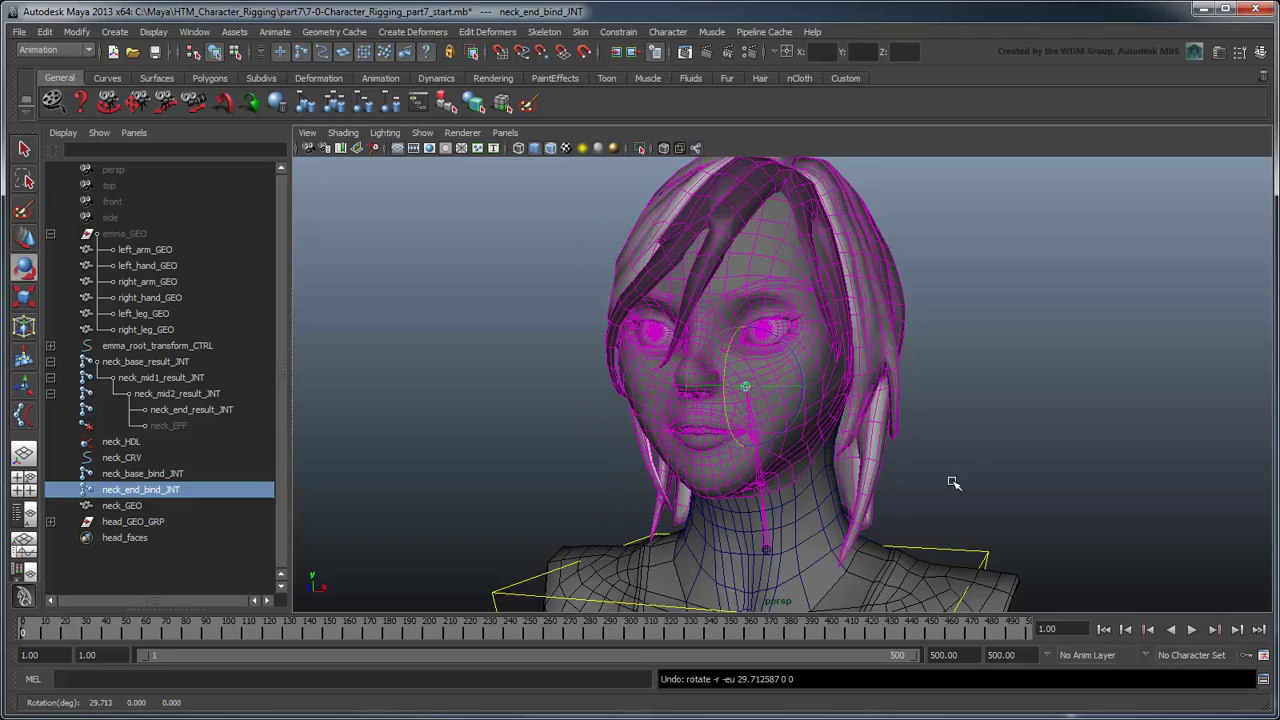
{"action": "left_click_drag", "start_coordinate": [953, 483], "coordinate": [846, 451], "text": "alt"}
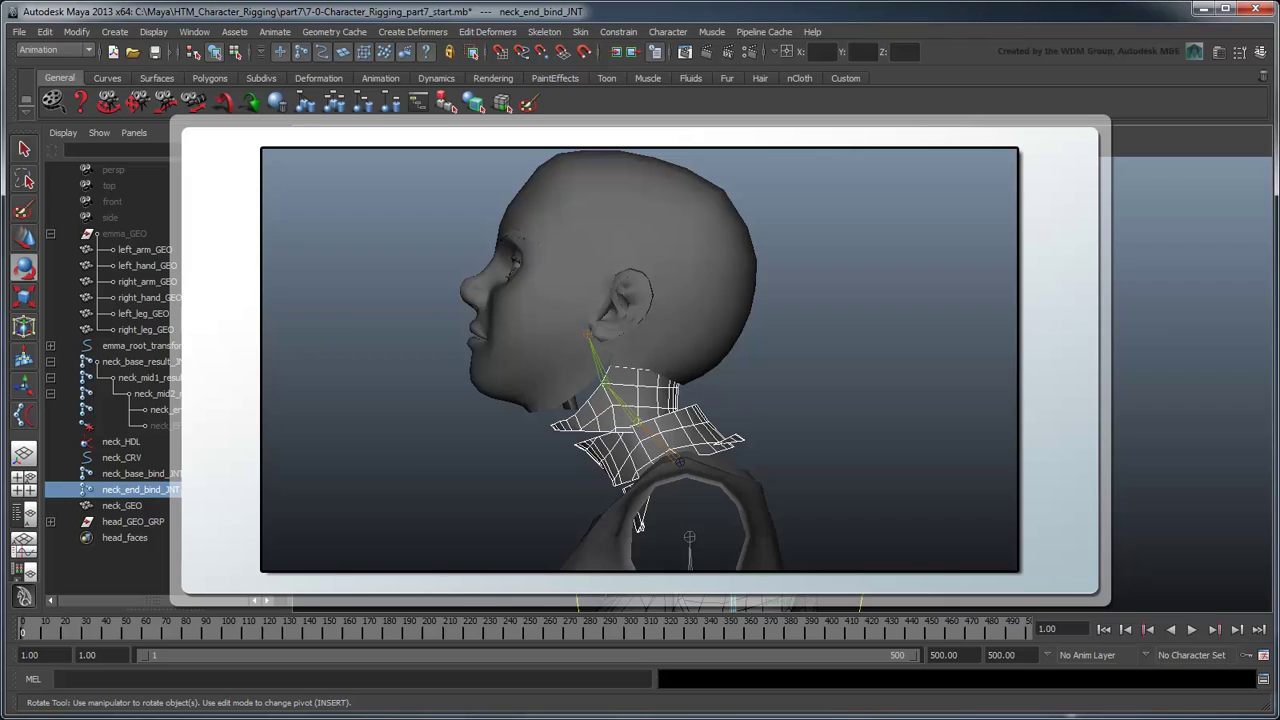
{"action": "left_click", "coordinate": [846, 451]}
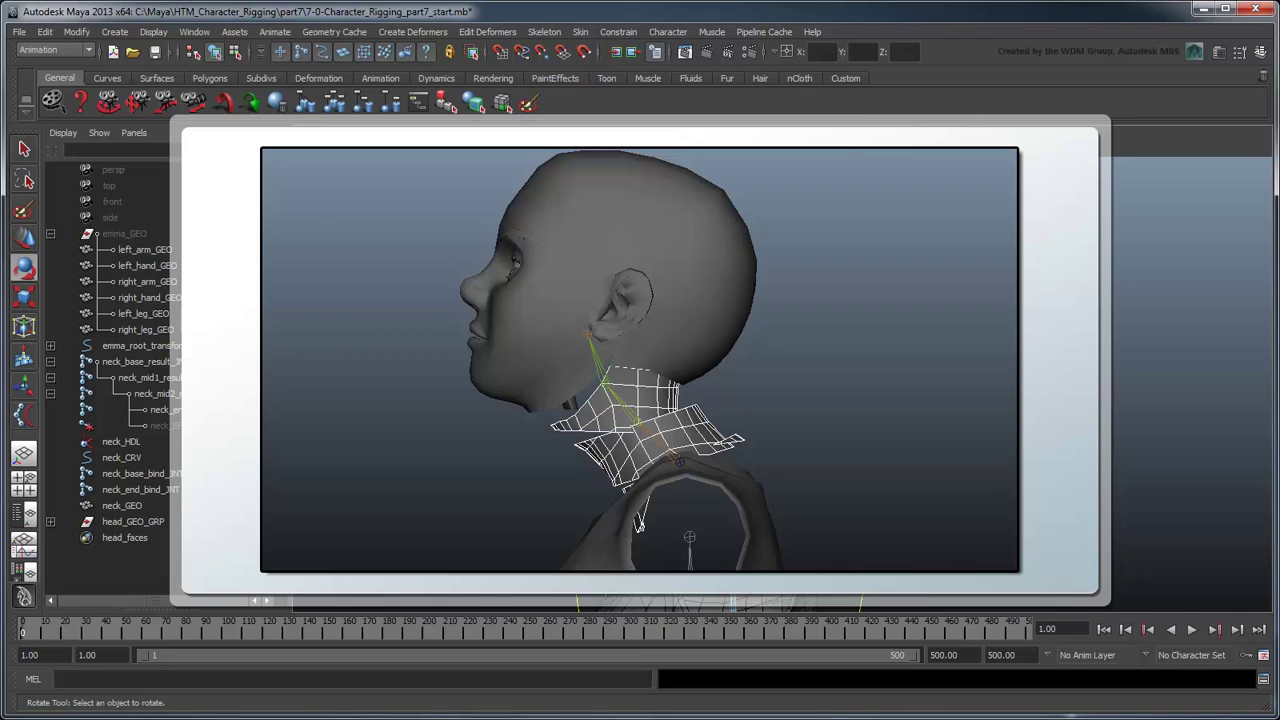
{"action": "key", "text": "q"}
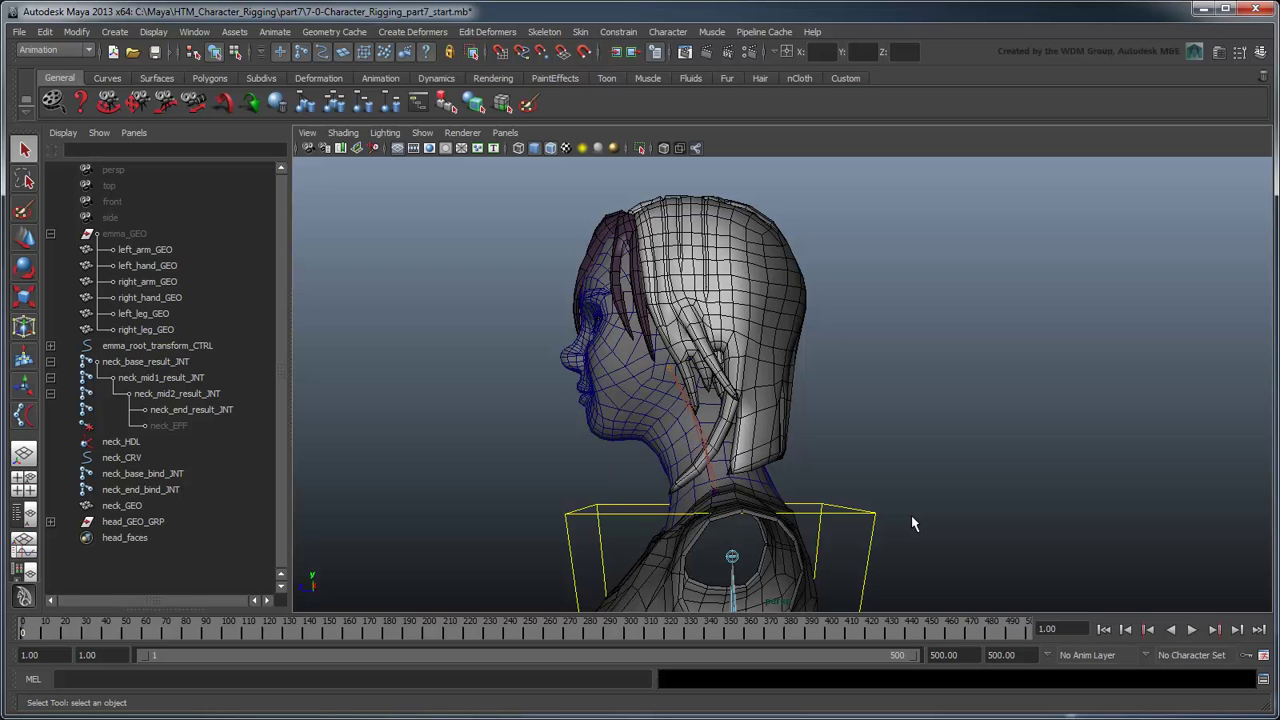
{"action": "scroll", "coordinate": [911, 515], "scroll_direction": "up", "scroll_amount": 5}
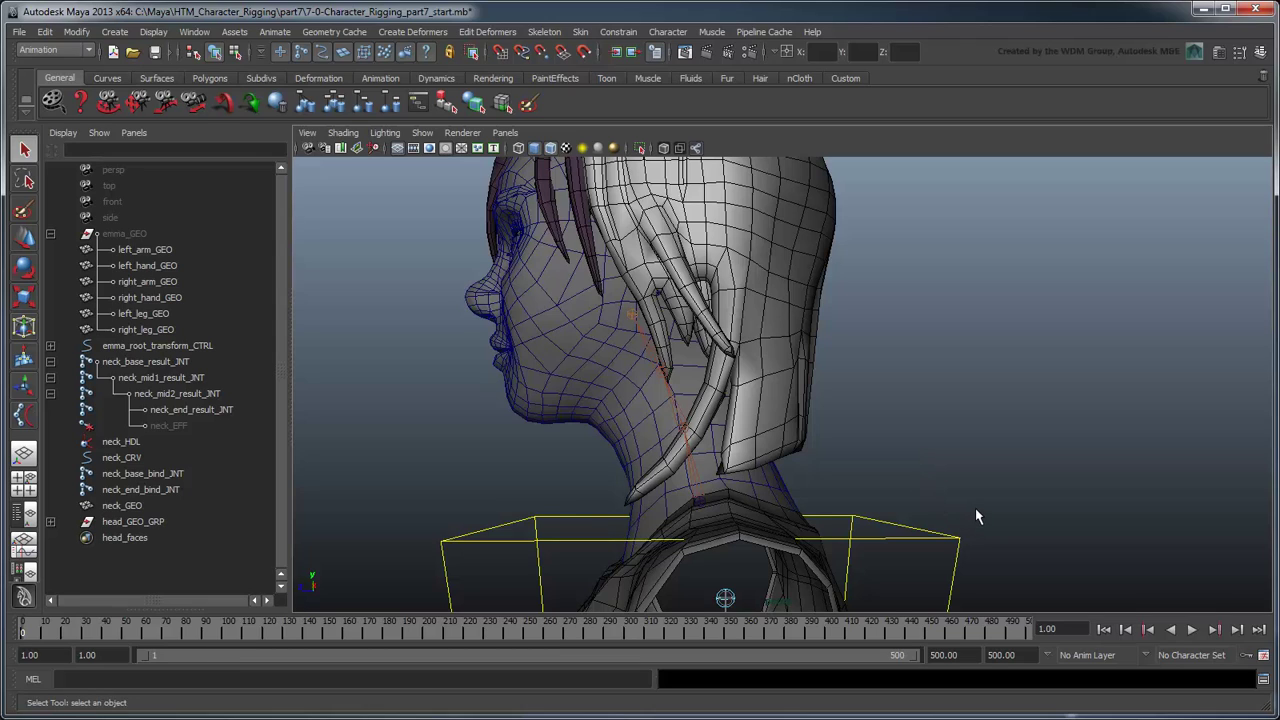
Smooth-bind neck_GEO to neck_base_result_JNT with default settings and Max influences of 2
{"action": "left_click", "coordinate": [173, 362]}
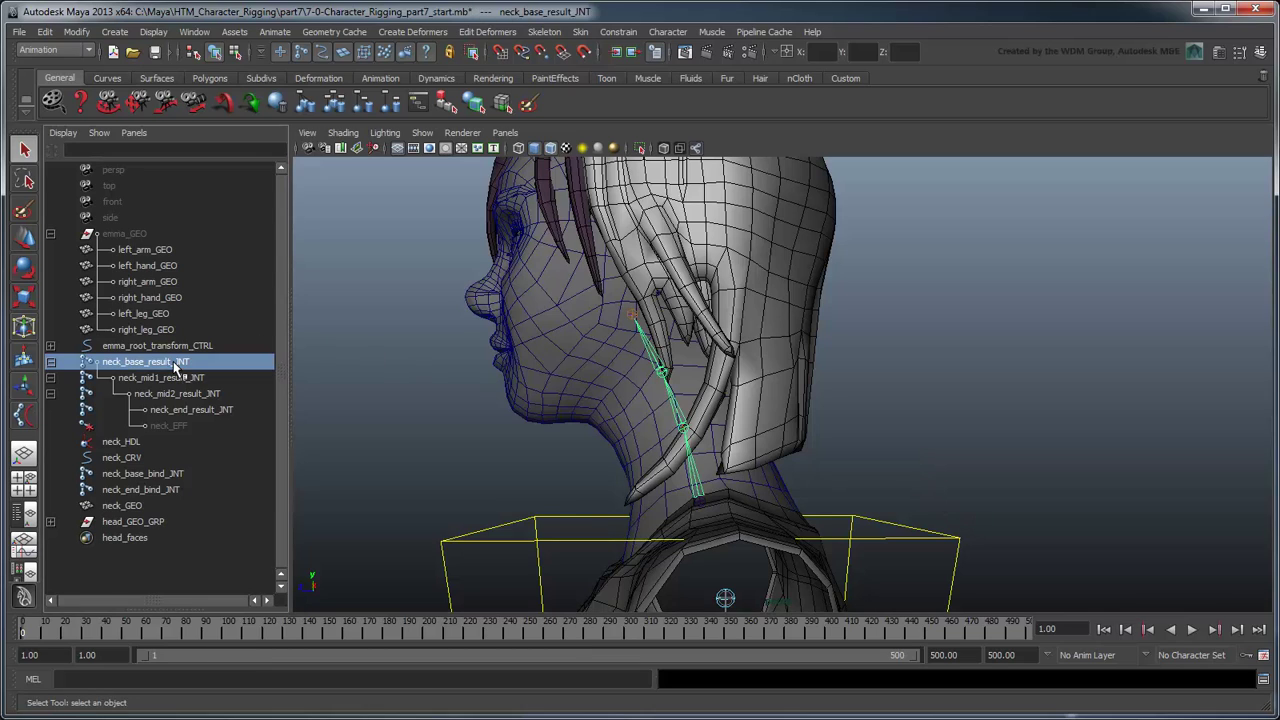
{"action": "left_click", "coordinate": [143, 505], "text": "ctrl"}
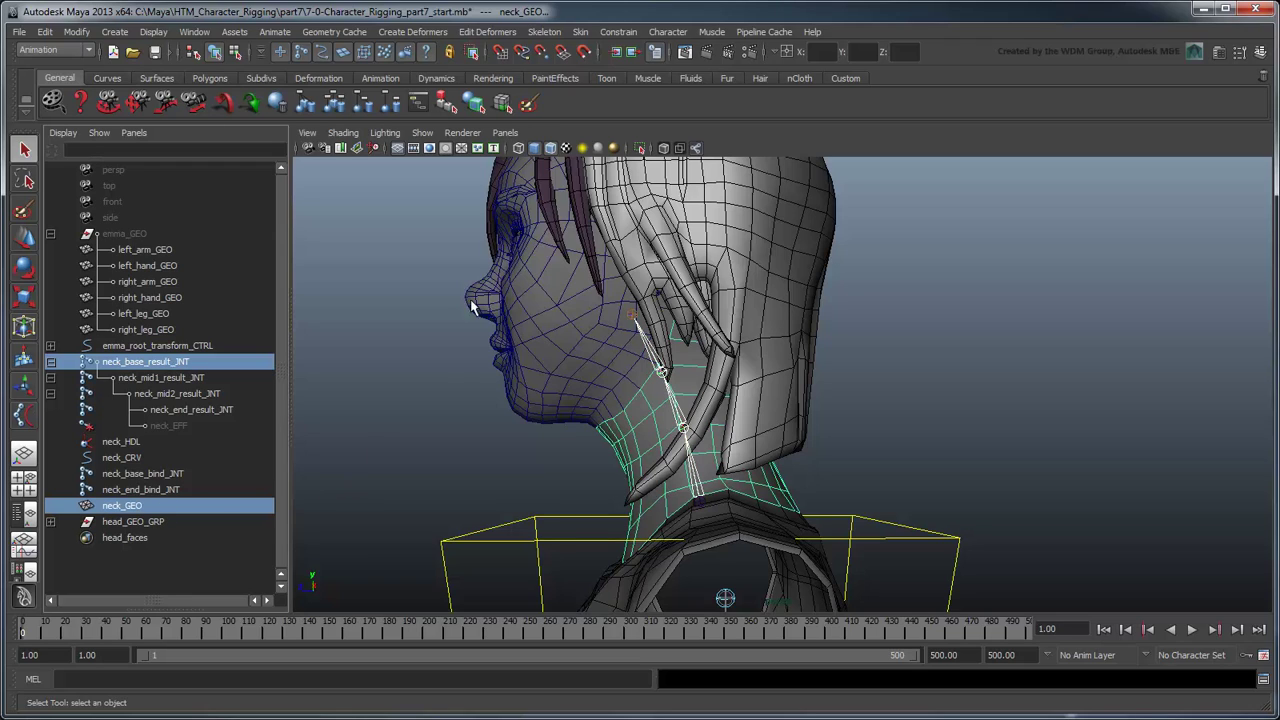
{"action": "left_click", "coordinate": [580, 31]}
{"action": "mouse_move", "coordinate": [604, 57]}
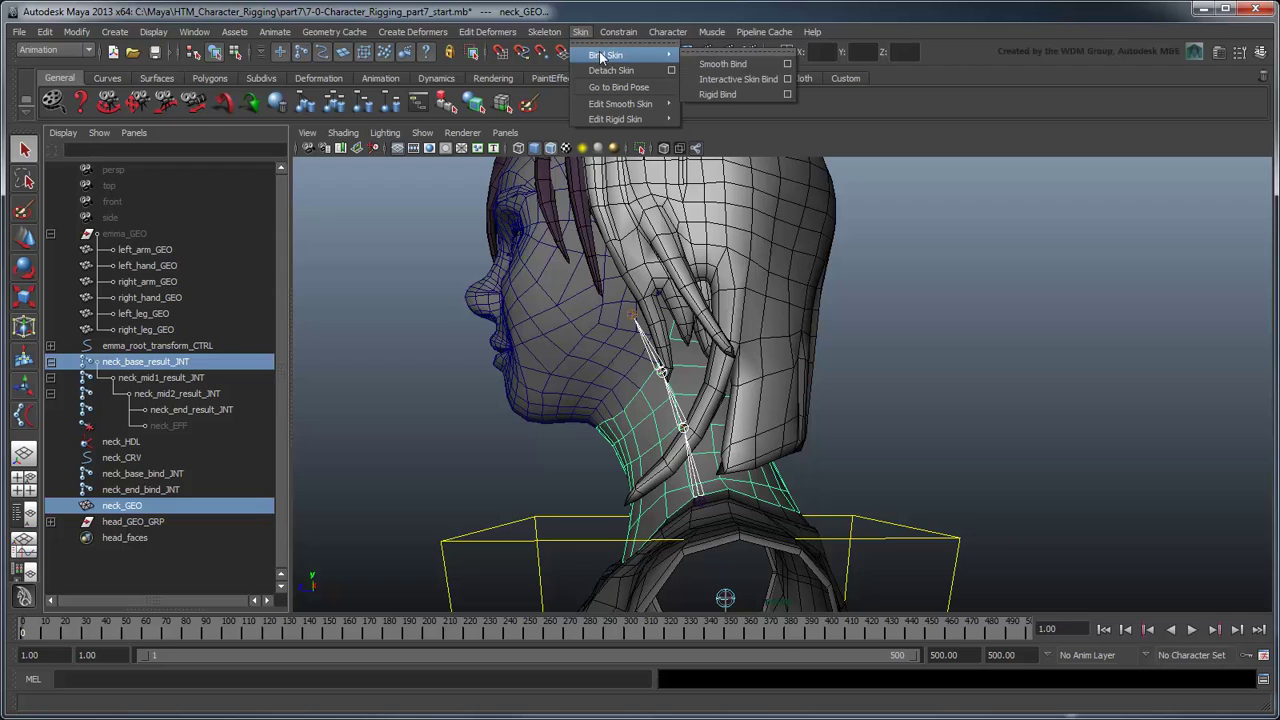
{"action": "left_click", "coordinate": [787, 64]}
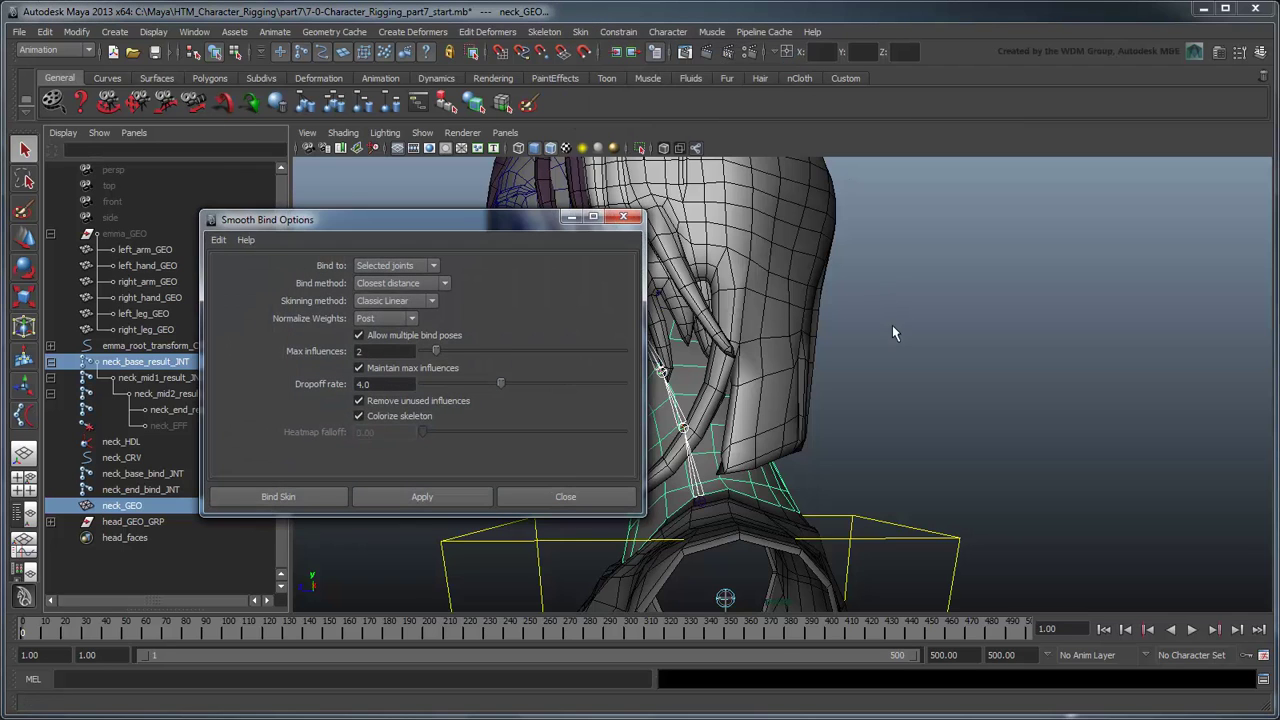
{"action": "left_click", "coordinate": [220, 241]}
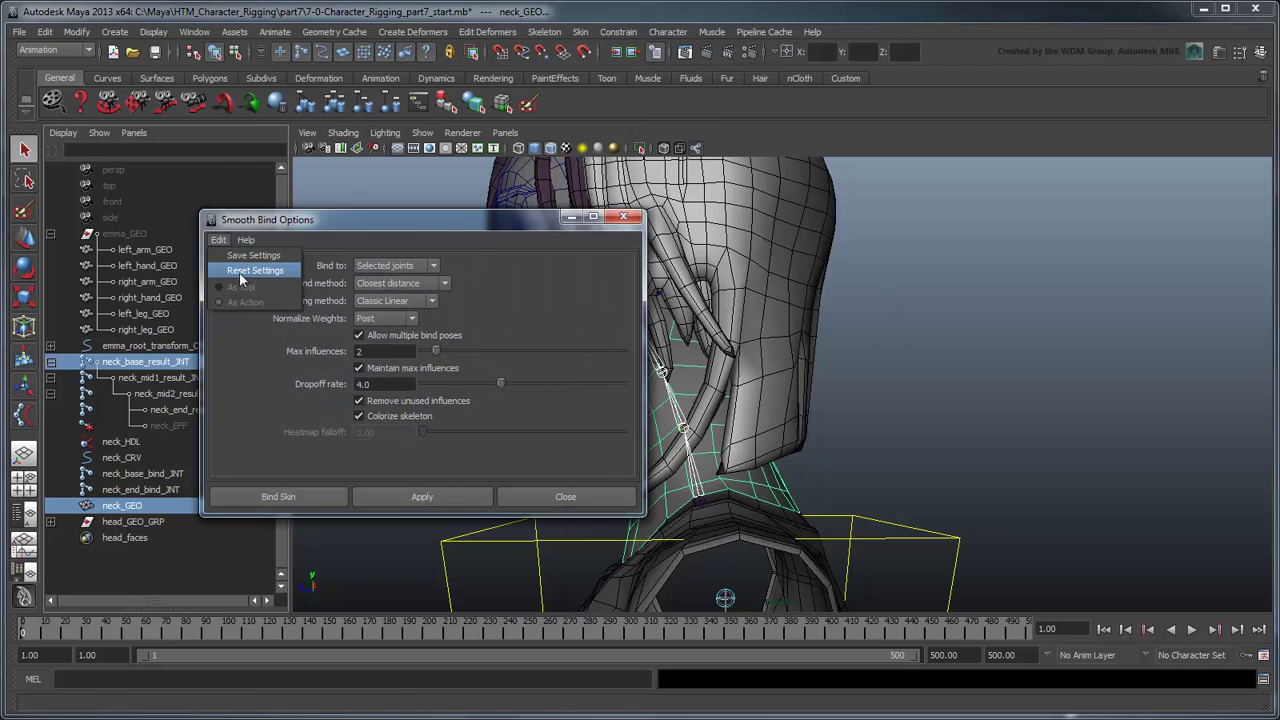
{"action": "left_click", "coordinate": [239, 272]}
{"action": "left_click", "coordinate": [381, 351]}
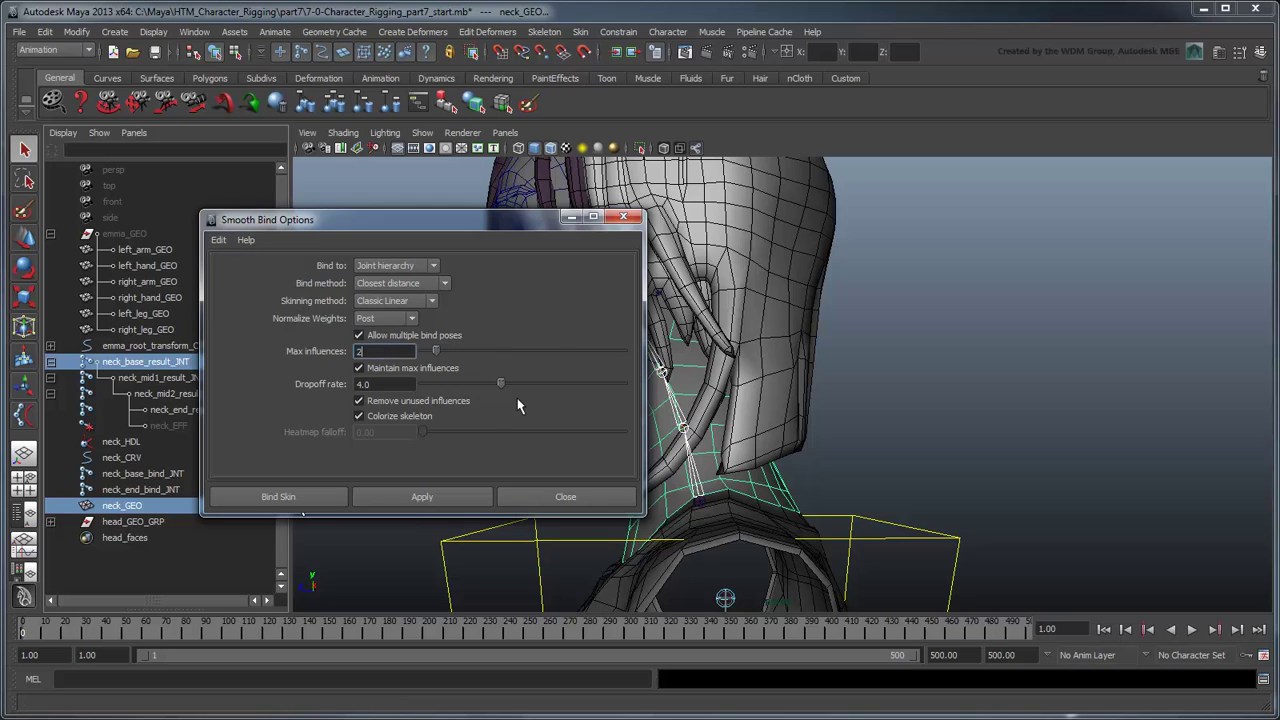
{"action": "left_click", "coordinate": [326, 491]}
{"action": "left_click_drag", "start_coordinate": [326, 491], "coordinate": [770, 457], "text": "alt"}
{"action": "left_click", "coordinate": [150, 473]}
{"action": "key", "text": "e"}
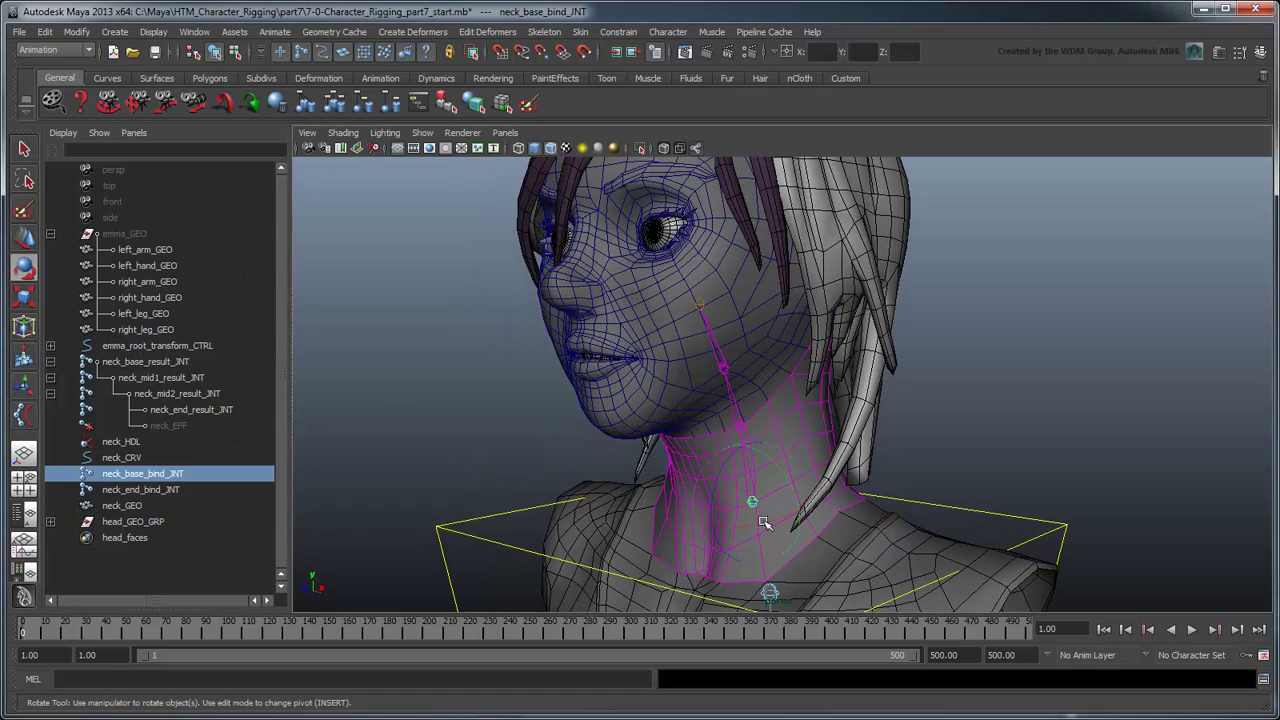
{"action": "left_click_drag", "start_coordinate": [762, 520], "coordinate": [660, 532]}
{"action": "key", "text": "ctrl+z"}
{"action": "left_click", "coordinate": [140, 489]}
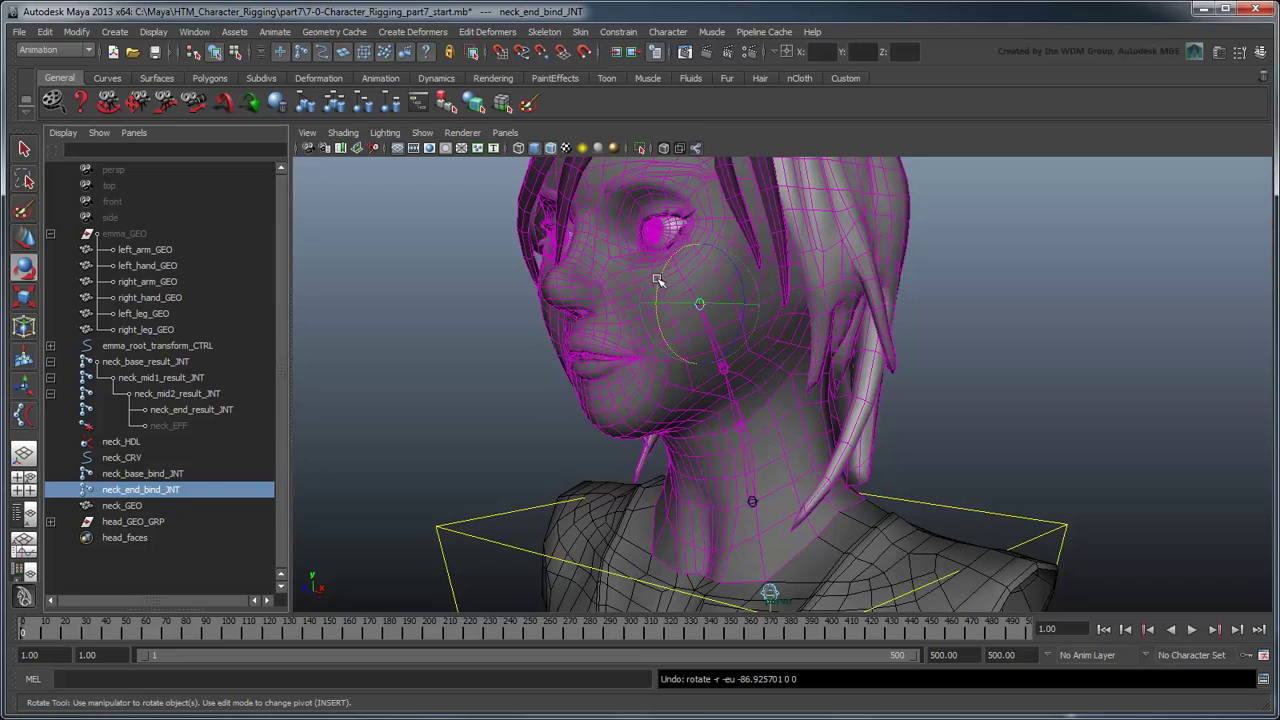
{"action": "mouse_move", "coordinate": [673, 250]}
{"action": "left_mouse_down"}
{"action": "mouse_move", "coordinate": [672, 280]}
{"action": "mouse_move", "coordinate": [660, 251]}
{"action": "left_mouse_up"}
{"action": "left_click_drag", "start_coordinate": [1095, 396], "coordinate": [971, 394], "text": "alt"}
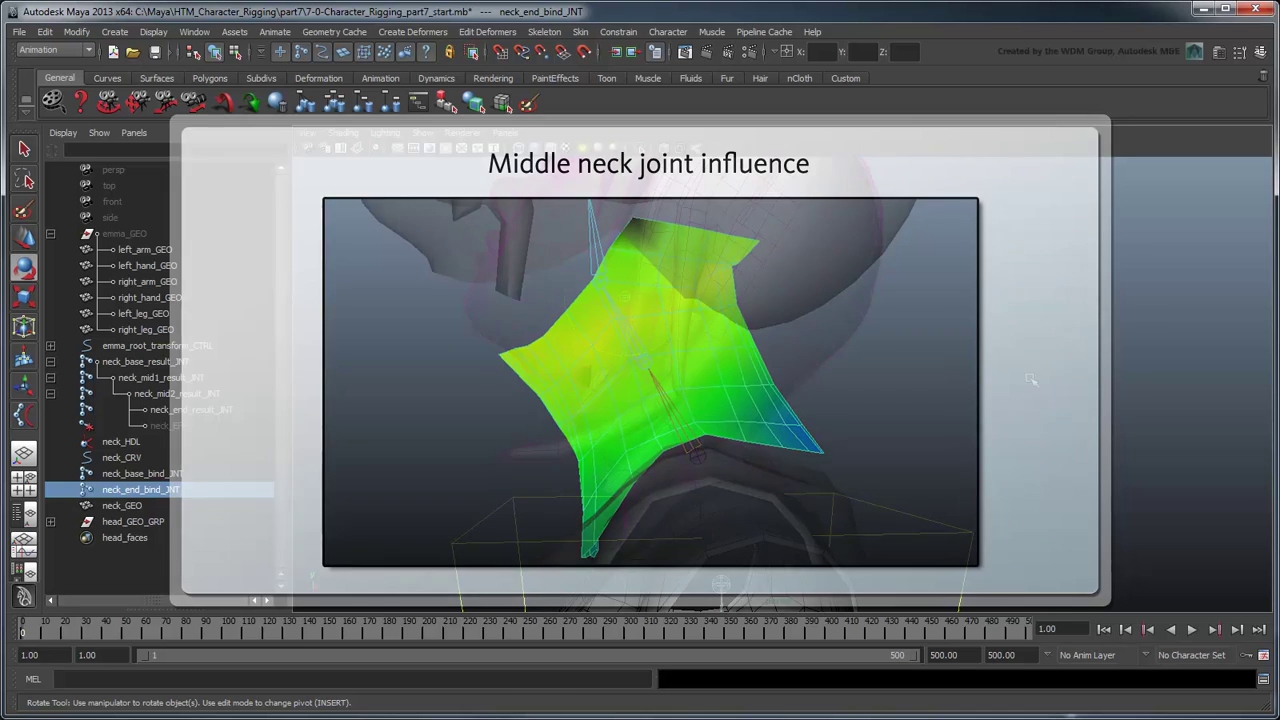
{"action": "key", "text": "ctrl+z"}
{"action": "key", "text": "ctrl+z"}
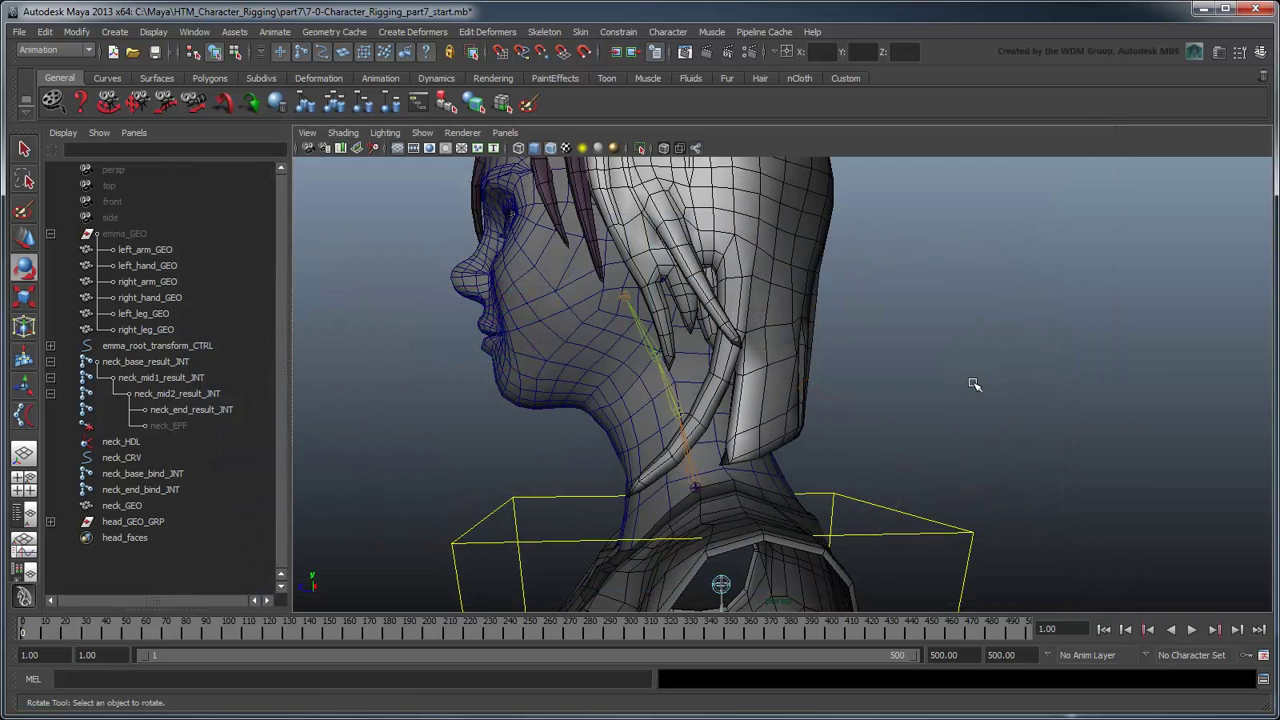
Create a polygon cube and raise it up to head height
{"action": "left_click", "coordinate": [114, 31]}
{"action": "mouse_move", "coordinate": [150, 66]}
{"action": "left_click", "coordinate": [322, 81]}
{"action": "scroll", "coordinate": [703, 526], "scroll_direction": "down", "scroll_amount": 5}
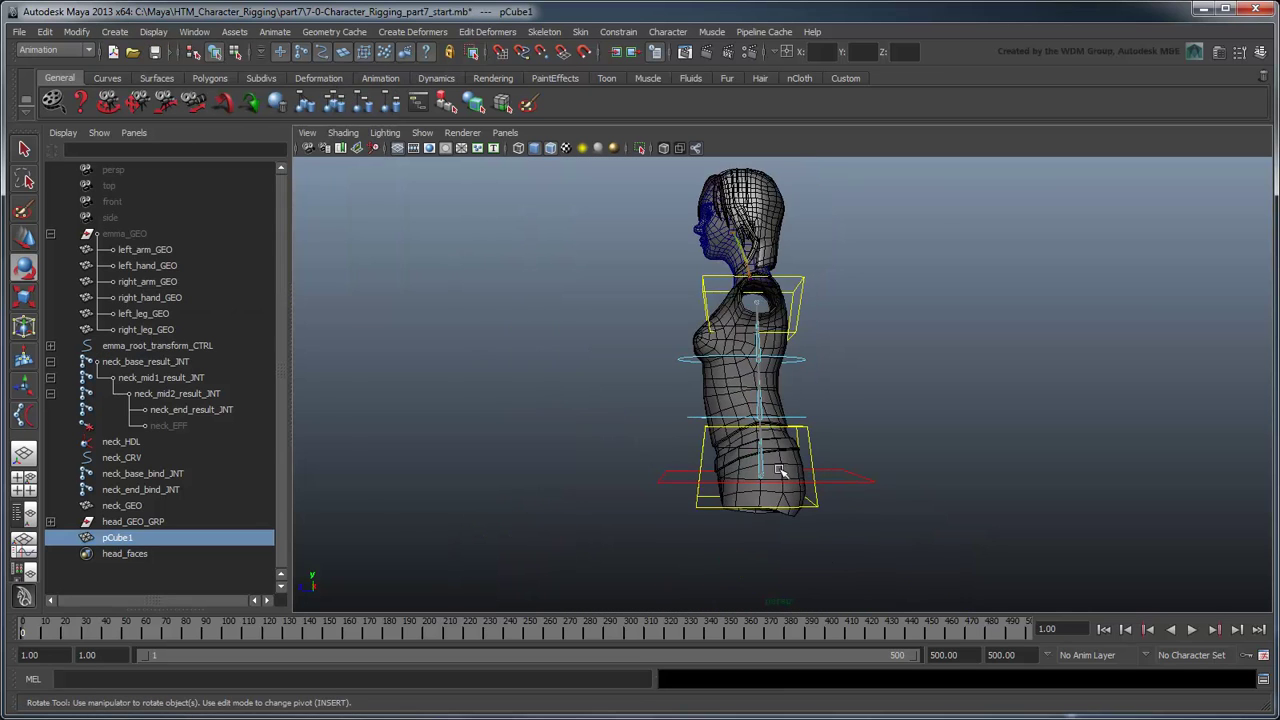
{"action": "scroll", "coordinate": [800, 500], "scroll_direction": "down", "scroll_amount": 4}
{"action": "key", "text": "w"}
{"action": "left_click_drag", "start_coordinate": [779, 472], "coordinate": [767, 287]}
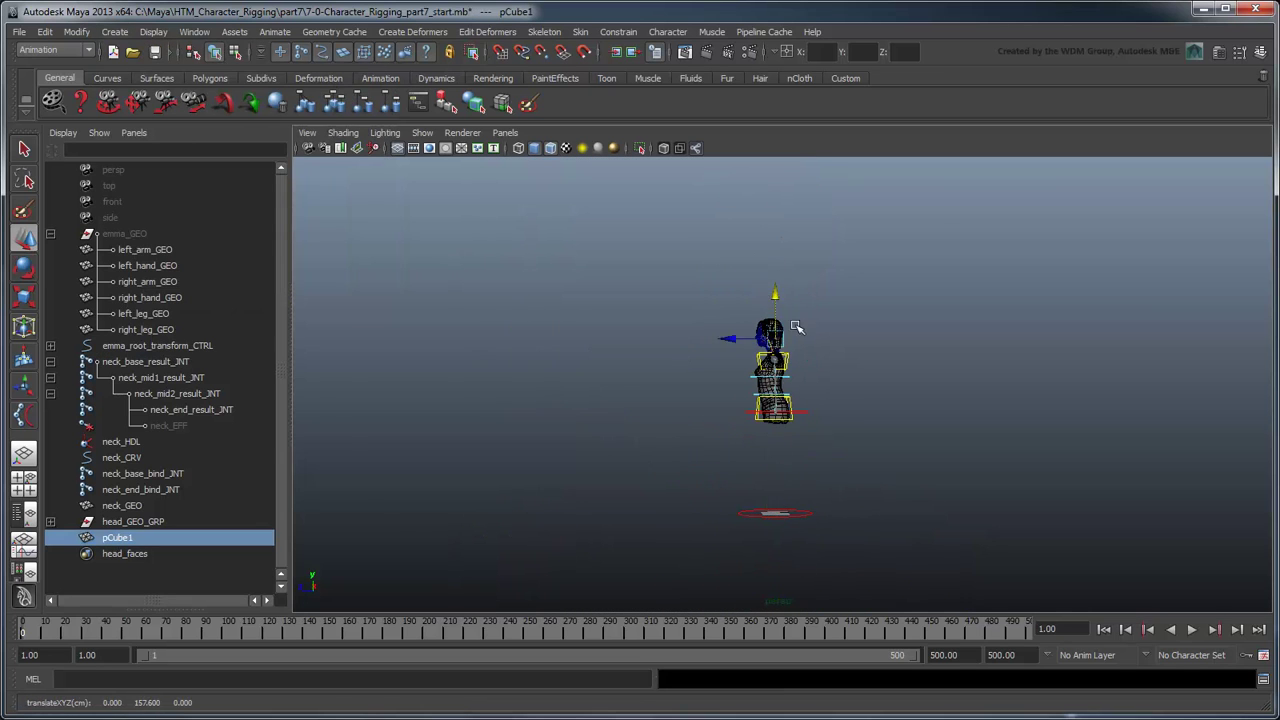
{"action": "scroll", "coordinate": [754, 277], "scroll_direction": "up", "scroll_amount": 10}
{"action": "scroll", "coordinate": [769, 419], "scroll_direction": "down", "scroll_amount": 3}
{"action": "scroll", "coordinate": [769, 419], "scroll_direction": "up", "scroll_amount": 6}
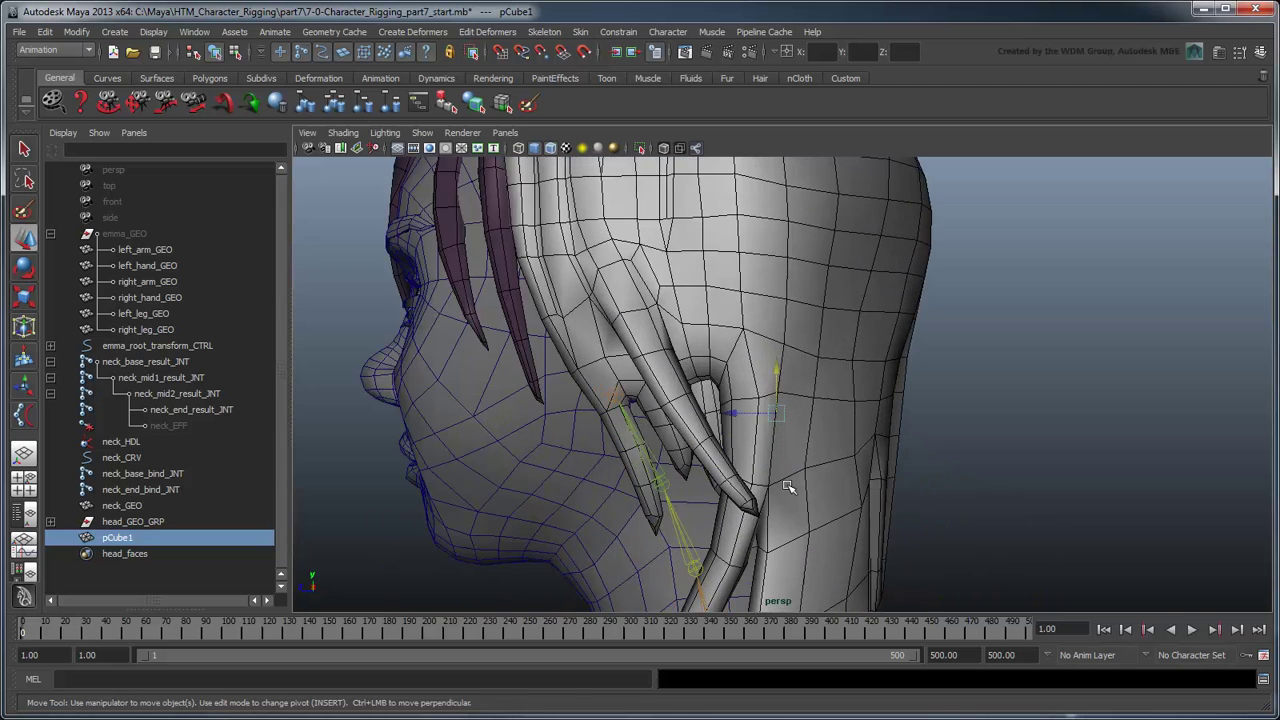
Stretch the cube along Z into a thin slab and slide it behind the jaw
{"action": "key", "text": "4"}
{"action": "key", "text": "r"}
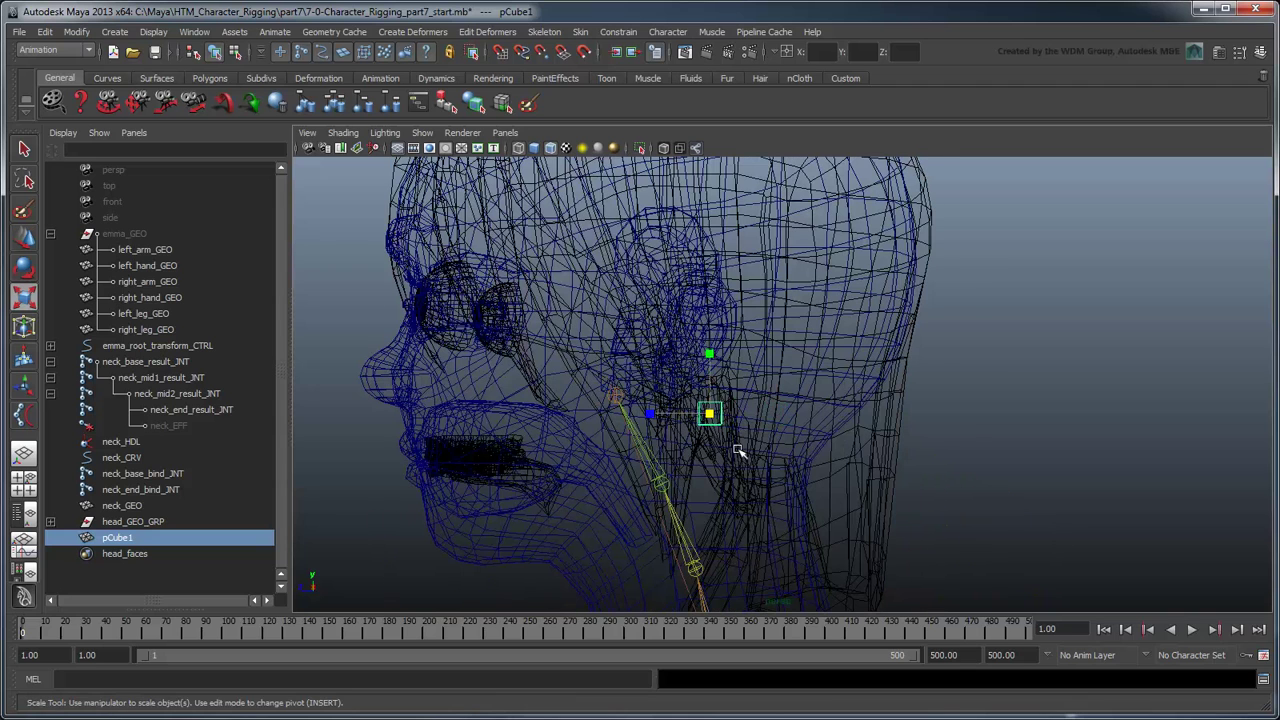
{"action": "mouse_move", "coordinate": [655, 415]}
{"action": "left_mouse_down"}
{"action": "mouse_move", "coordinate": [597, 413]}
{"action": "mouse_move", "coordinate": [651, 409]}
{"action": "mouse_move", "coordinate": [617, 411]}
{"action": "left_mouse_up"}
{"action": "key", "text": "w"}
{"action": "key", "text": "5"}
{"action": "left_click_drag", "start_coordinate": [829, 474], "coordinate": [857, 406], "text": "alt"}
{"action": "middle_click_drag", "start_coordinate": [857, 406], "coordinate": [845, 394], "text": "alt"}
{"action": "key", "text": "r"}
{"action": "key", "text": "4"}
{"action": "mouse_move", "coordinate": [893, 362]}
{"action": "left_mouse_down", "text": "alt"}
{"action": "mouse_move", "coordinate": [886, 394]}
{"action": "mouse_move", "coordinate": [809, 363]}
{"action": "mouse_move", "coordinate": [792, 398]}
{"action": "left_mouse_up", "text": "alt"}
{"action": "key", "text": "w"}
{"action": "mouse_move", "coordinate": [689, 339]}
{"action": "left_mouse_down"}
{"action": "mouse_move", "coordinate": [727, 336]}
{"action": "mouse_move", "coordinate": [760, 378]}
{"action": "left_mouse_up"}
{"action": "key", "text": "5"}
Hide the hair with Ctrl+H and reselect the cube
{"action": "left_click", "coordinate": [795, 288]}
{"action": "key", "text": "ctrl+h"}
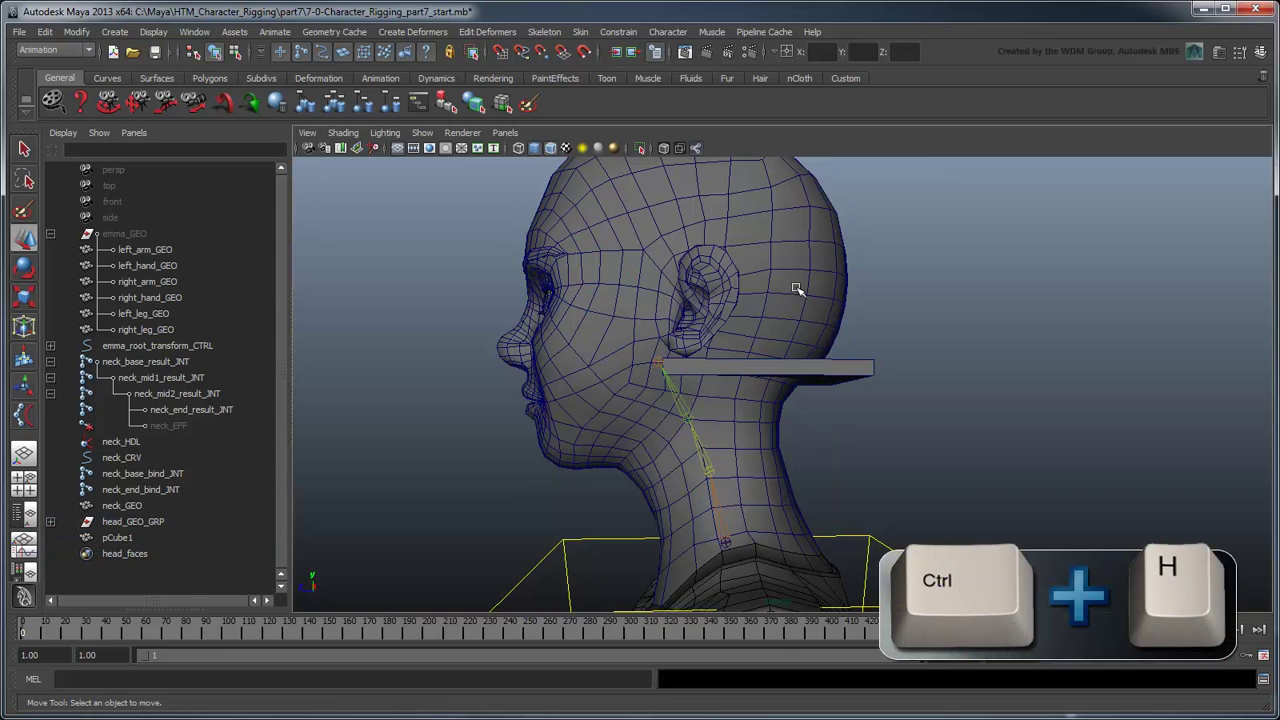
{"action": "scroll", "coordinate": [838, 377], "scroll_direction": "up", "scroll_amount": 3}
{"action": "left_click_drag", "start_coordinate": [843, 369], "coordinate": [713, 372], "text": "alt"}
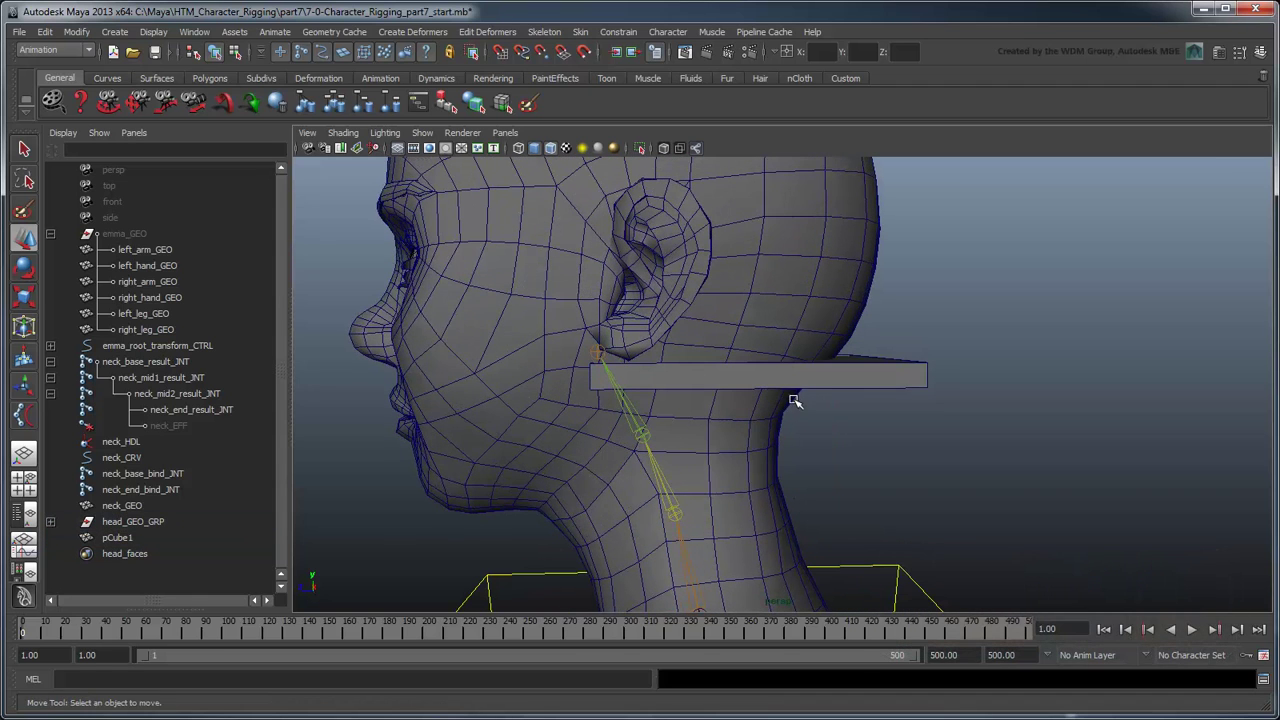
{"action": "left_click", "coordinate": [826, 374]}
{"action": "key", "text": "r"}
{"action": "key", "text": "w"}
{"action": "key", "text": "w"}
Extrude the cube's front face and pull it down along the neck
{"action": "left_click_drag", "start_coordinate": [790, 435], "coordinate": [850, 438], "text": "alt"}
{"action": "right_click_drag", "start_coordinate": [802, 397], "coordinate": [810, 427]}
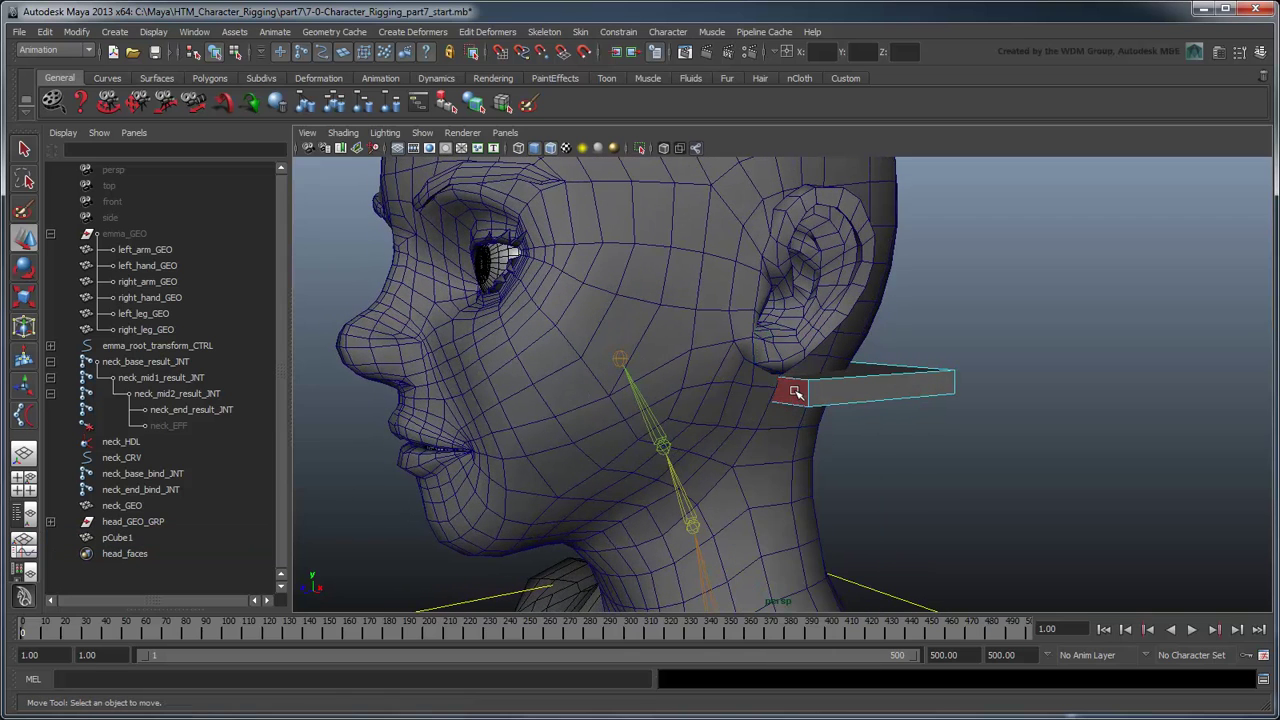
{"action": "left_click", "coordinate": [796, 391]}
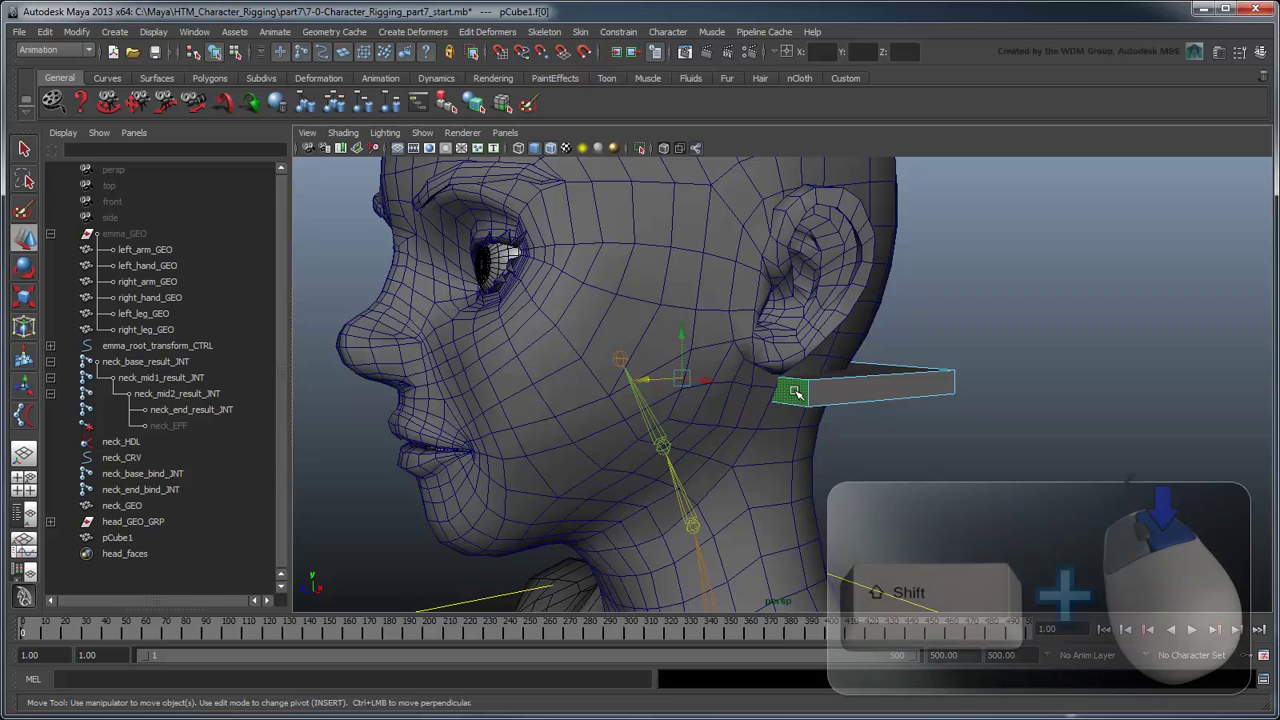
{"action": "right_click", "coordinate": [796, 391], "text": "shift"}
{"action": "right_click_drag", "start_coordinate": [796, 391], "coordinate": [800, 411], "text": "shift"}
{"action": "left_click_drag", "start_coordinate": [773, 417], "coordinate": [640, 378], "text": "alt"}
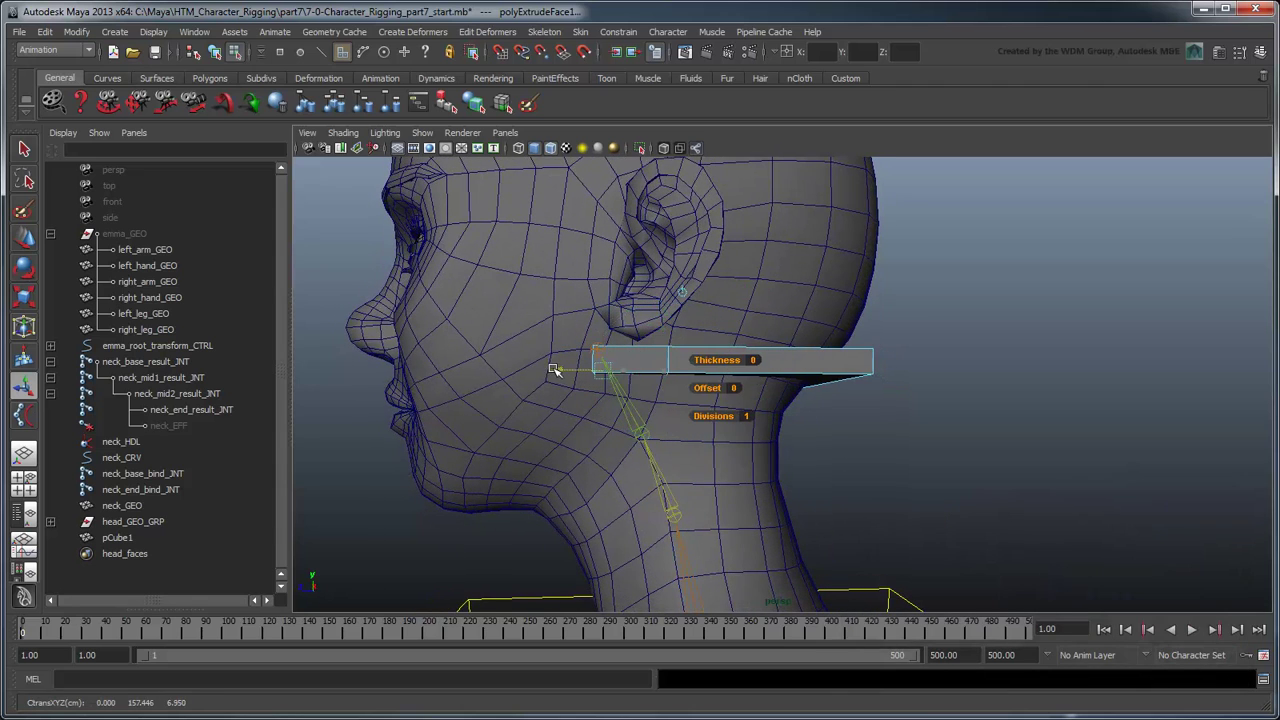
{"action": "left_click_drag", "start_coordinate": [603, 340], "coordinate": [615, 410]}
{"action": "key", "text": "e"}
{"action": "key", "text": "w"}
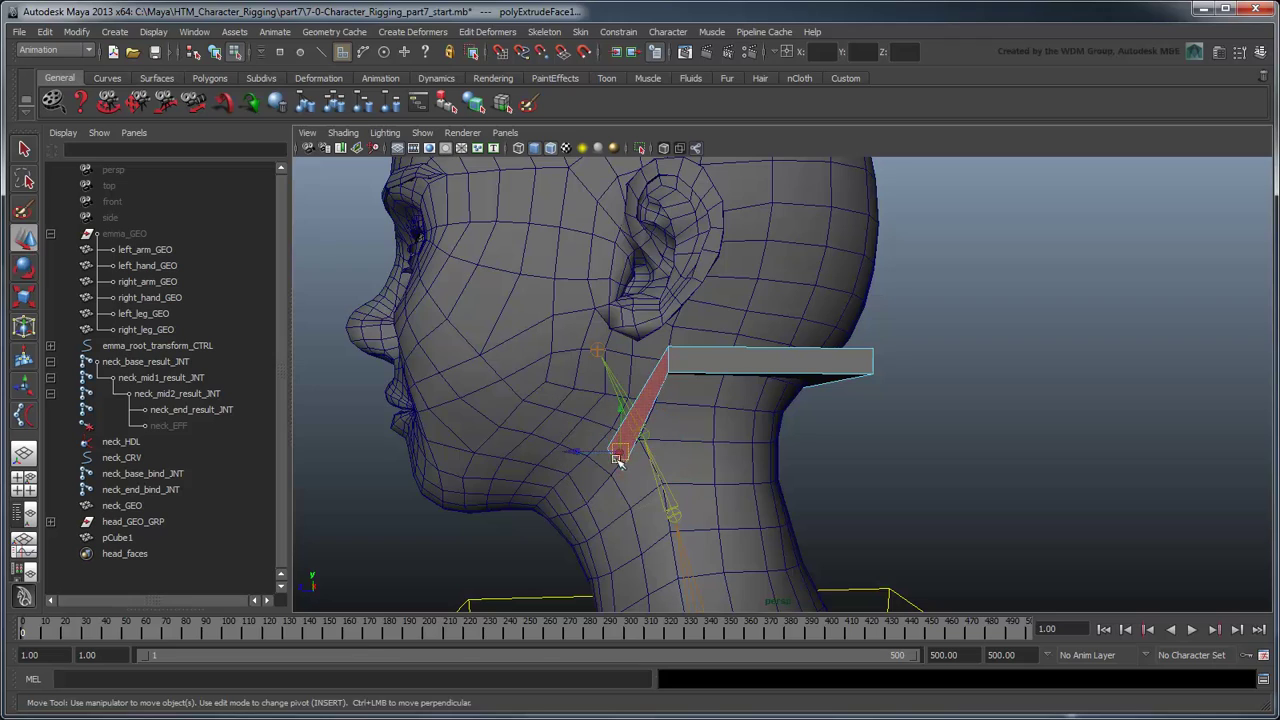
Extrude the face a second time down along the jaw, then return to Object Mode
{"action": "left_click_drag", "start_coordinate": [576, 451], "coordinate": [680, 430], "text": "alt"}
{"action": "right_click", "coordinate": [766, 420], "text": "shift"}
{"action": "left_click", "coordinate": [766, 458]}
{"action": "left_click_drag", "start_coordinate": [665, 415], "coordinate": [588, 463]}
{"action": "left_click", "coordinate": [886, 451]}
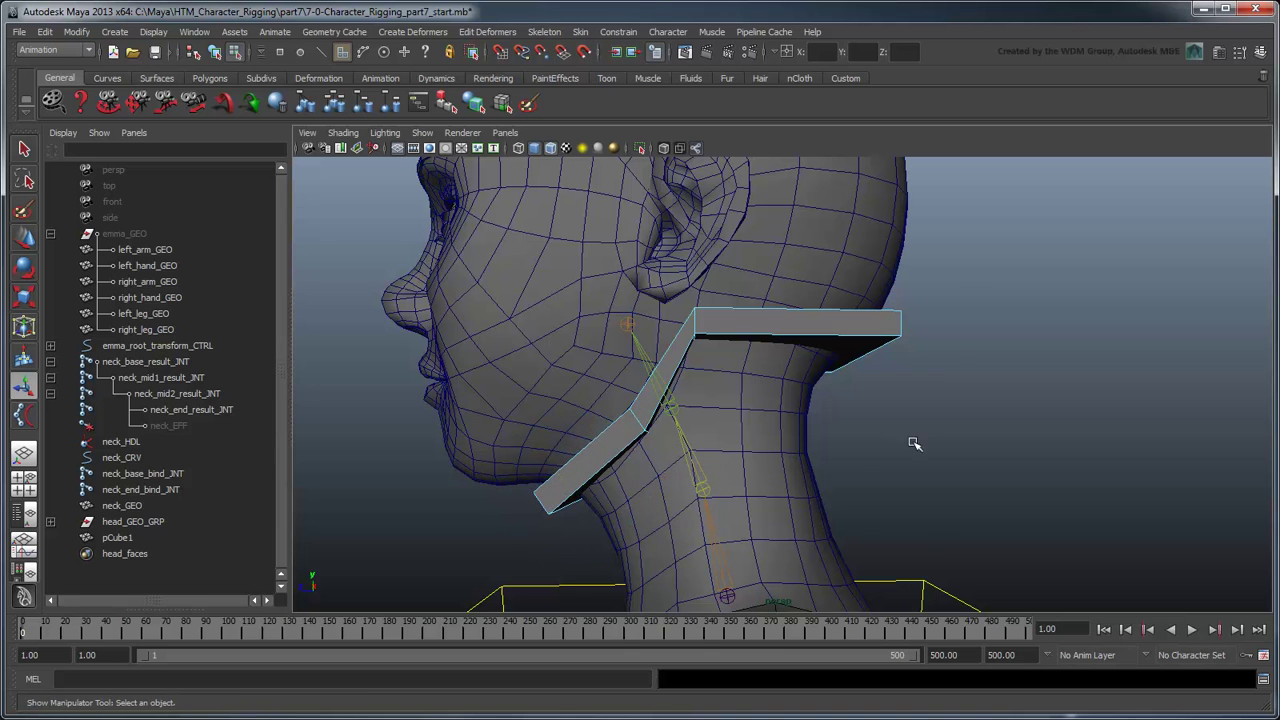
{"action": "right_click", "coordinate": [814, 329]}
{"action": "left_click", "coordinate": [929, 303]}
Add the jaw box pCube1 as a skin influence on neck_GEO
{"action": "left_click_drag", "start_coordinate": [889, 349], "coordinate": [780, 370], "text": "alt"}
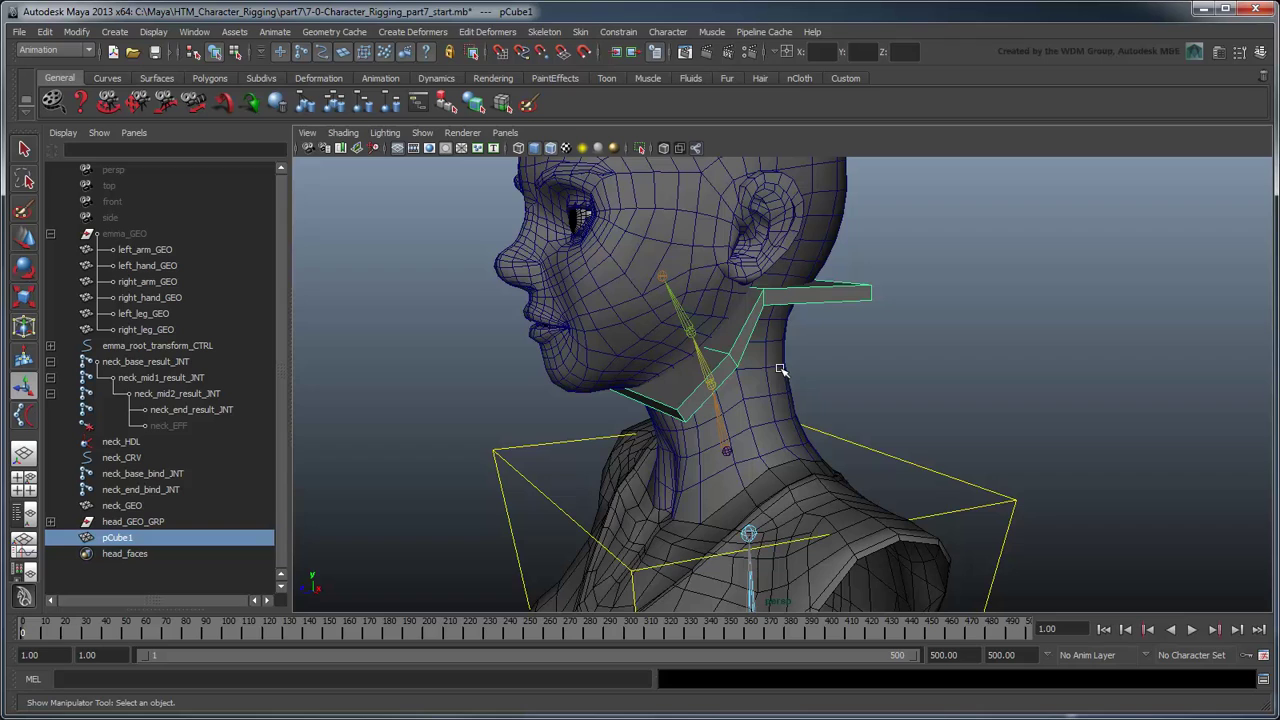
{"action": "left_click", "coordinate": [795, 374], "text": "shift"}
{"action": "key", "text": "q"}
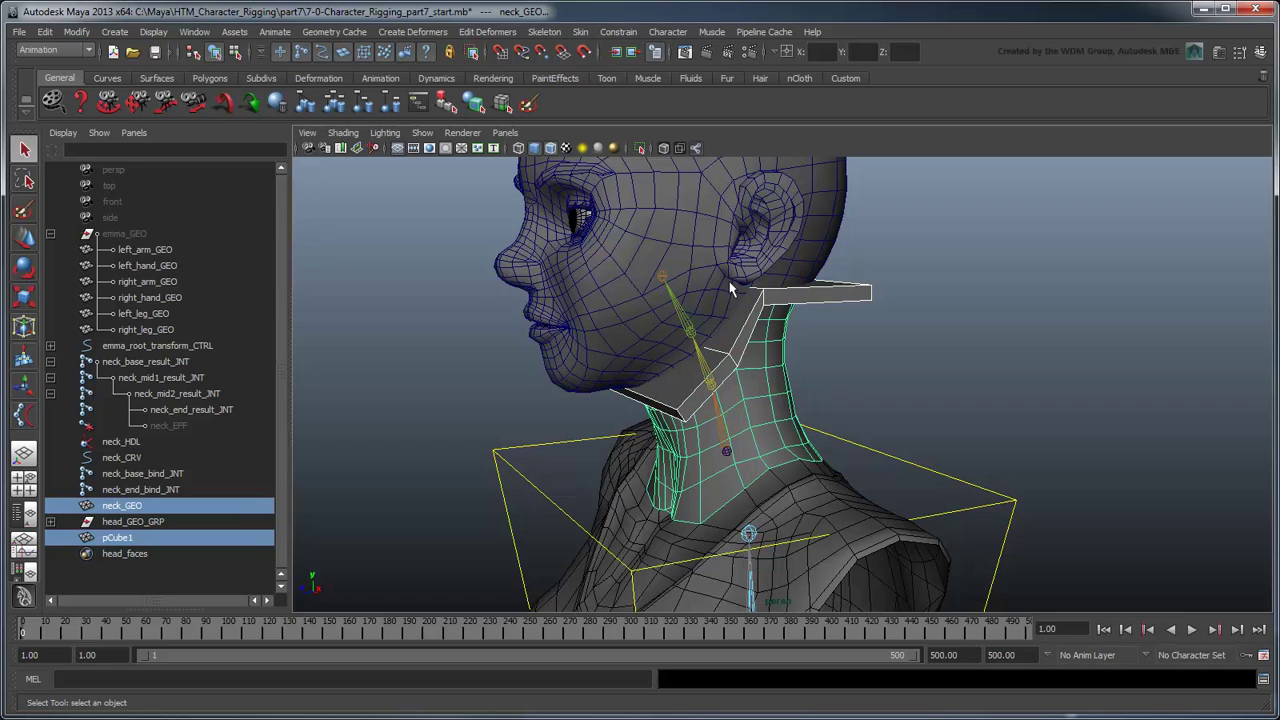
{"action": "left_click", "coordinate": [580, 33]}
{"action": "mouse_move", "coordinate": [620, 104]}
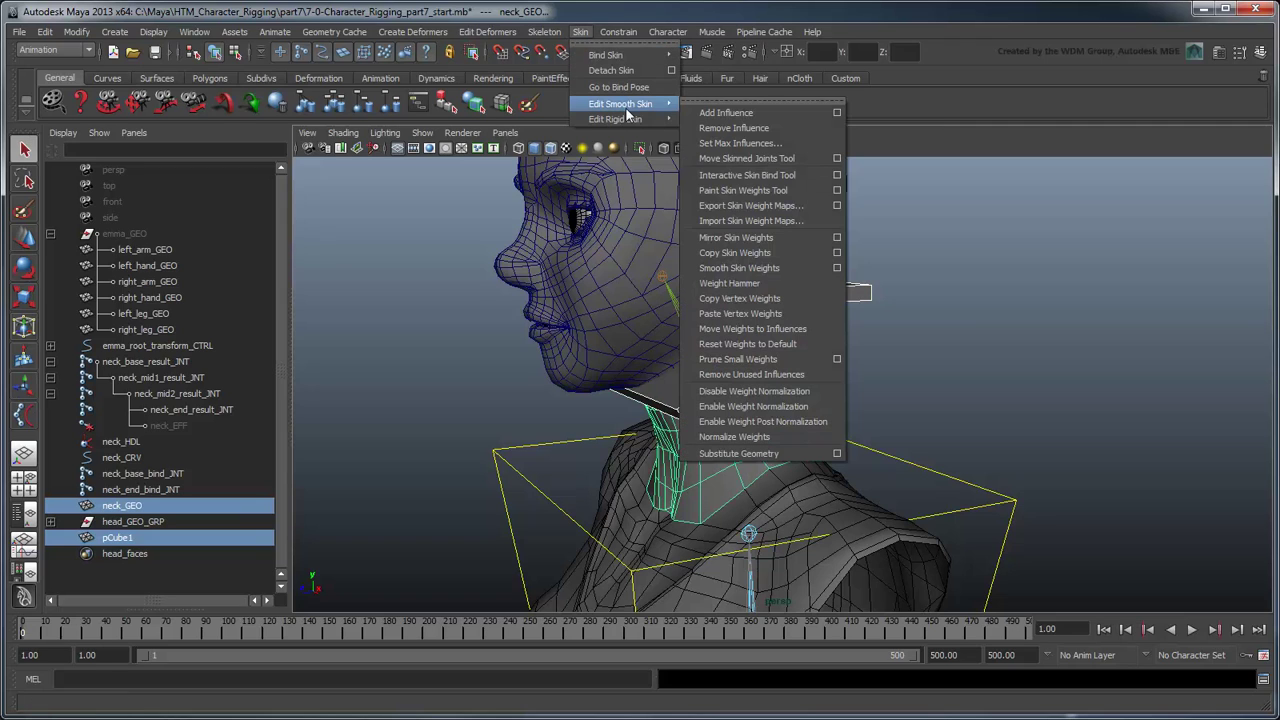
{"action": "left_click", "coordinate": [806, 113]}
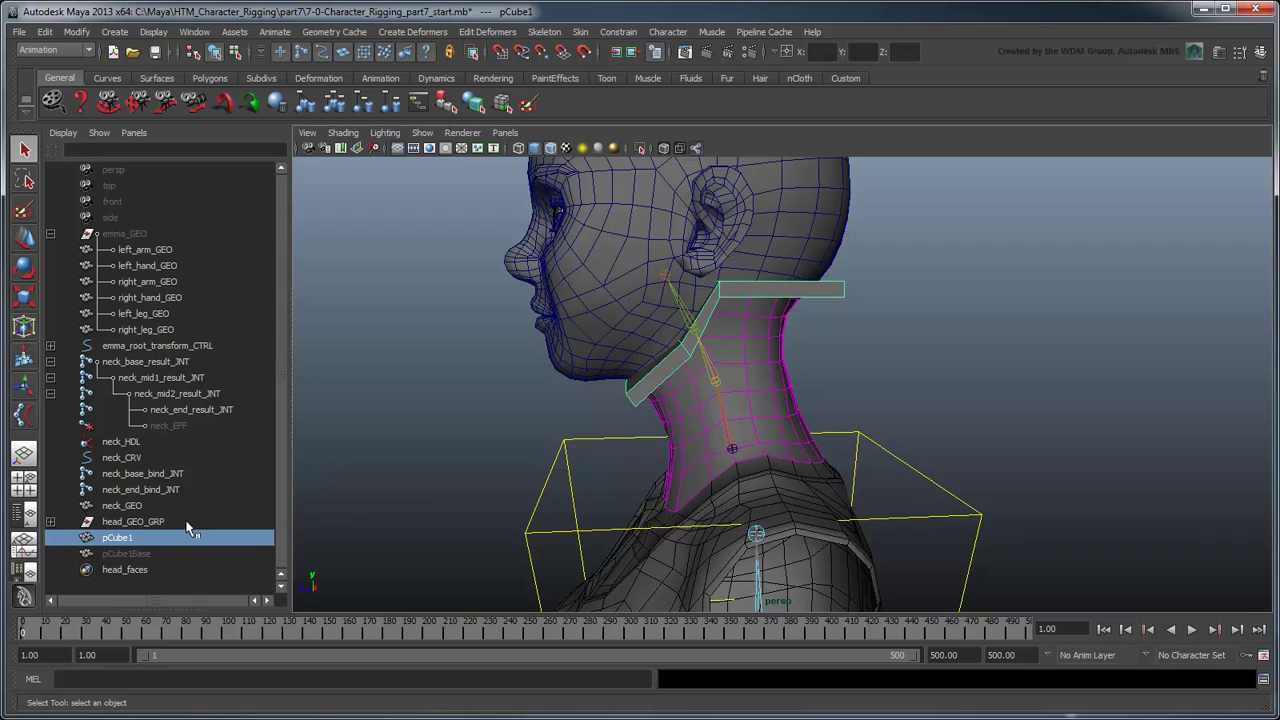
Parent pCube1 under neck_end_bind_JNT, test it with a head tilt, then undo
{"action": "left_click", "coordinate": [157, 540]}
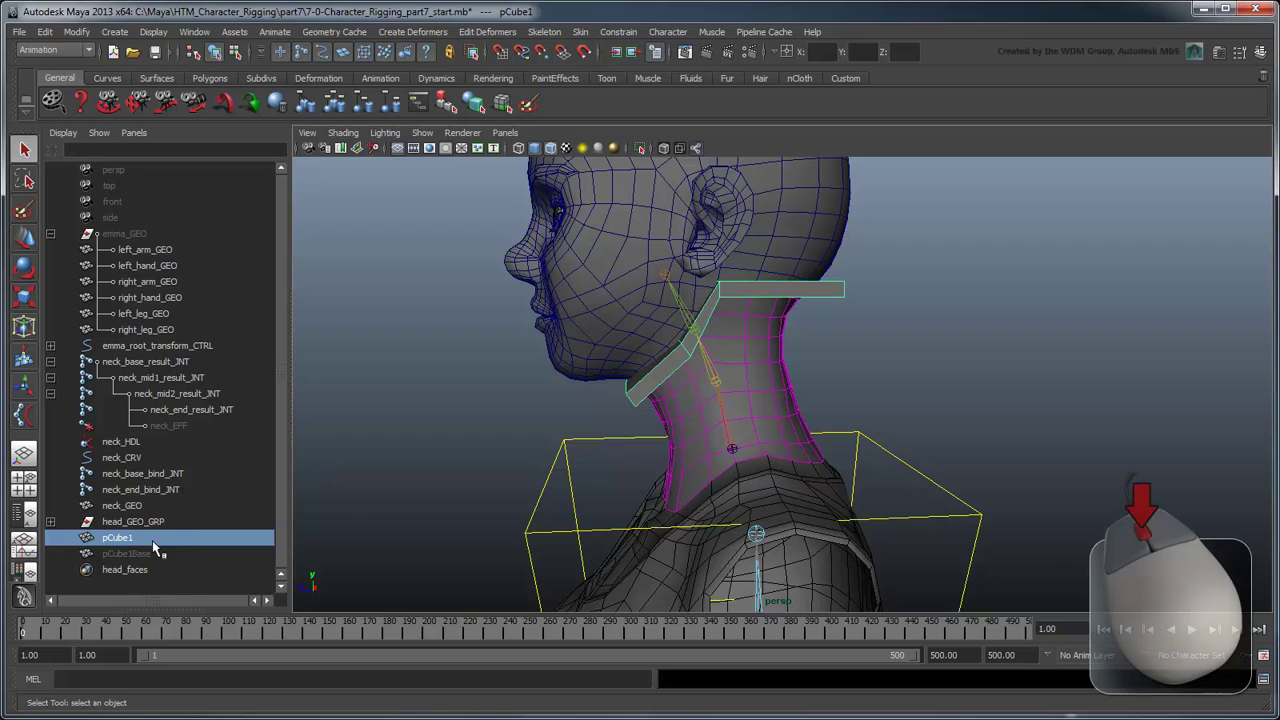
{"action": "middle_click_drag", "start_coordinate": [175, 539], "coordinate": [192, 488]}
{"action": "left_click", "coordinate": [190, 492]}
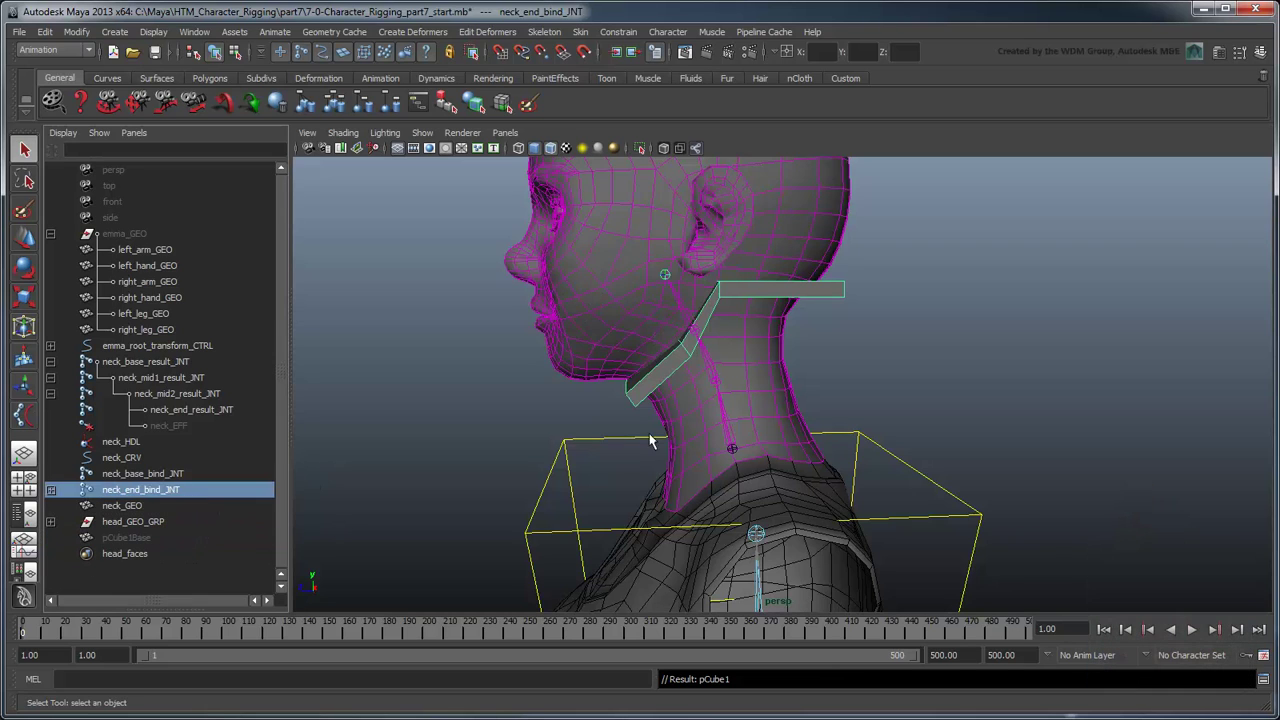
{"action": "key", "text": "e"}
{"action": "left_click_drag", "start_coordinate": [632, 221], "coordinate": [656, 207]}
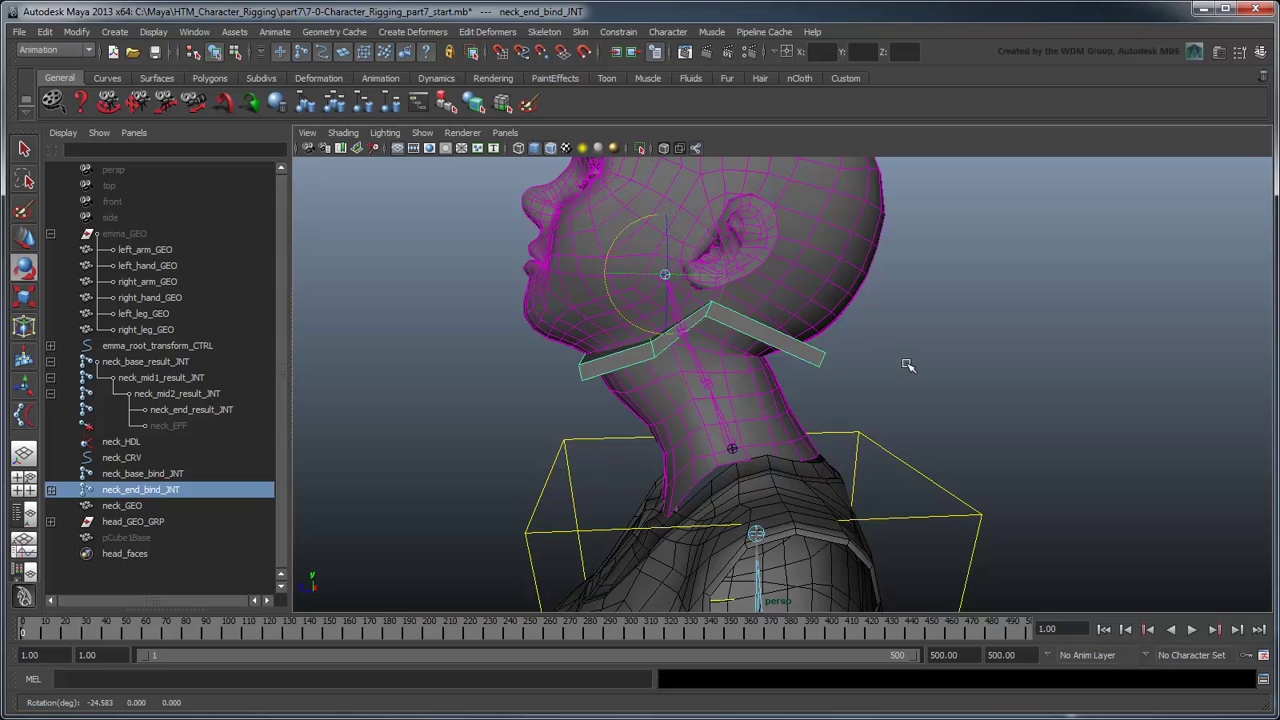
{"action": "key", "text": "ctrl+z"}
Create a second polygon cube and shape it into a collar slab at the neck base
{"action": "key", "text": "q"}
{"action": "left_click", "coordinate": [114, 31]}
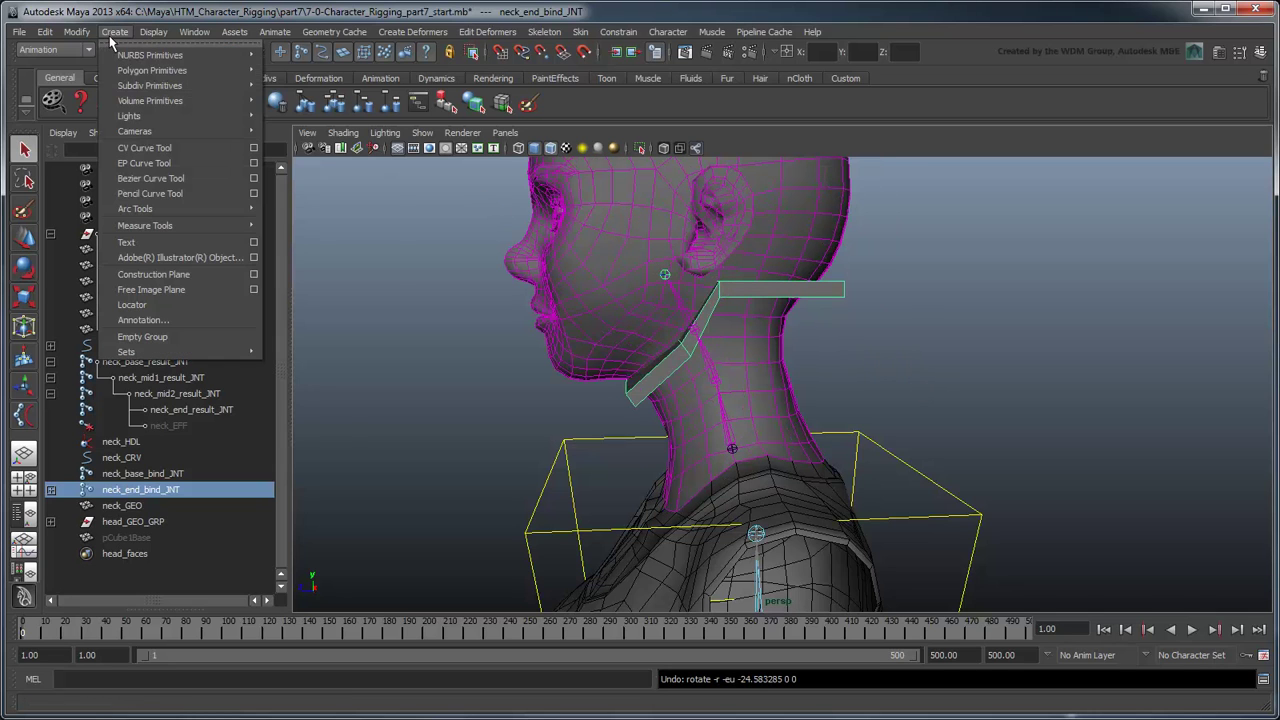
{"action": "mouse_move", "coordinate": [160, 57]}
{"action": "left_click", "coordinate": [300, 94]}
{"action": "scroll", "coordinate": [811, 469], "scroll_direction": "up", "scroll_amount": 1}
{"action": "left_click_drag", "start_coordinate": [811, 469], "coordinate": [829, 360], "text": "alt"}
{"action": "key", "text": "e"}
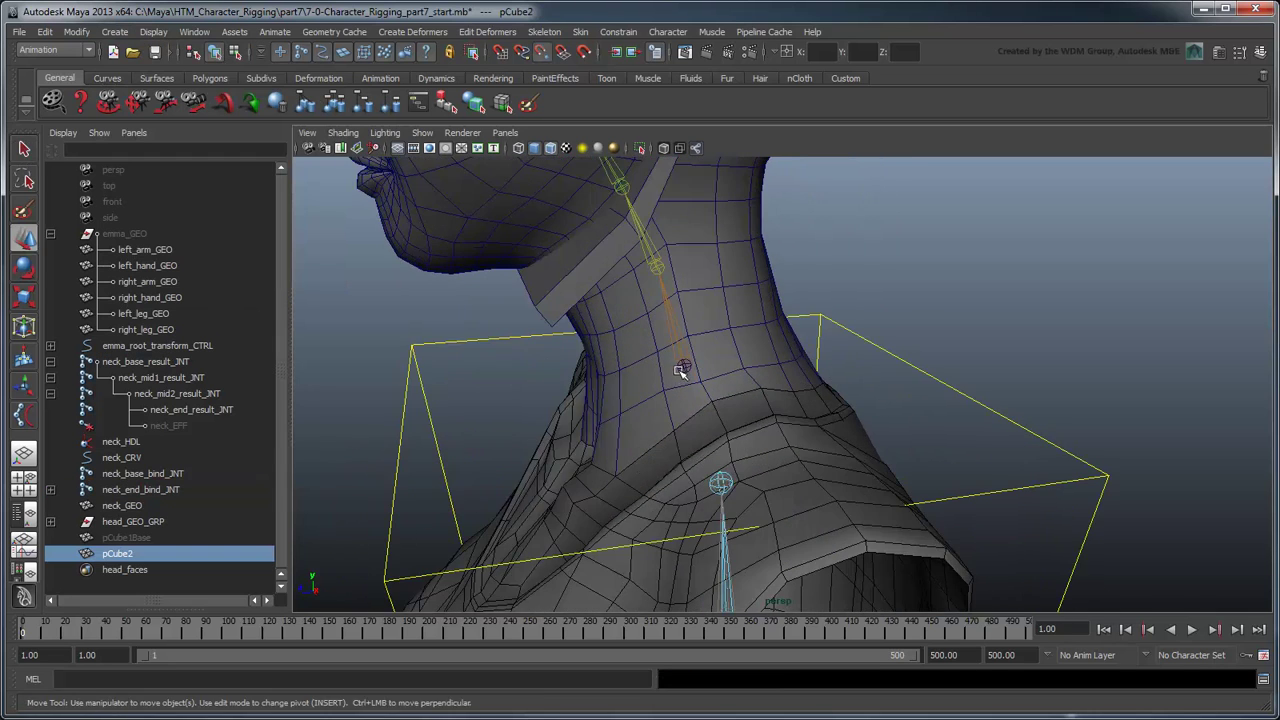
{"action": "key", "text": "4"}
{"action": "mouse_move", "coordinate": [763, 383]}
{"action": "left_mouse_down", "text": "alt"}
{"action": "mouse_move", "coordinate": [742, 421]}
{"action": "mouse_move", "coordinate": [727, 398]}
{"action": "mouse_move", "coordinate": [765, 415]}
{"action": "mouse_move", "coordinate": [743, 434]}
{"action": "mouse_move", "coordinate": [749, 420]}
{"action": "left_mouse_up", "text": "alt"}
{"action": "key", "text": "r"}
{"action": "key", "text": "5"}
{"action": "key", "text": "w"}
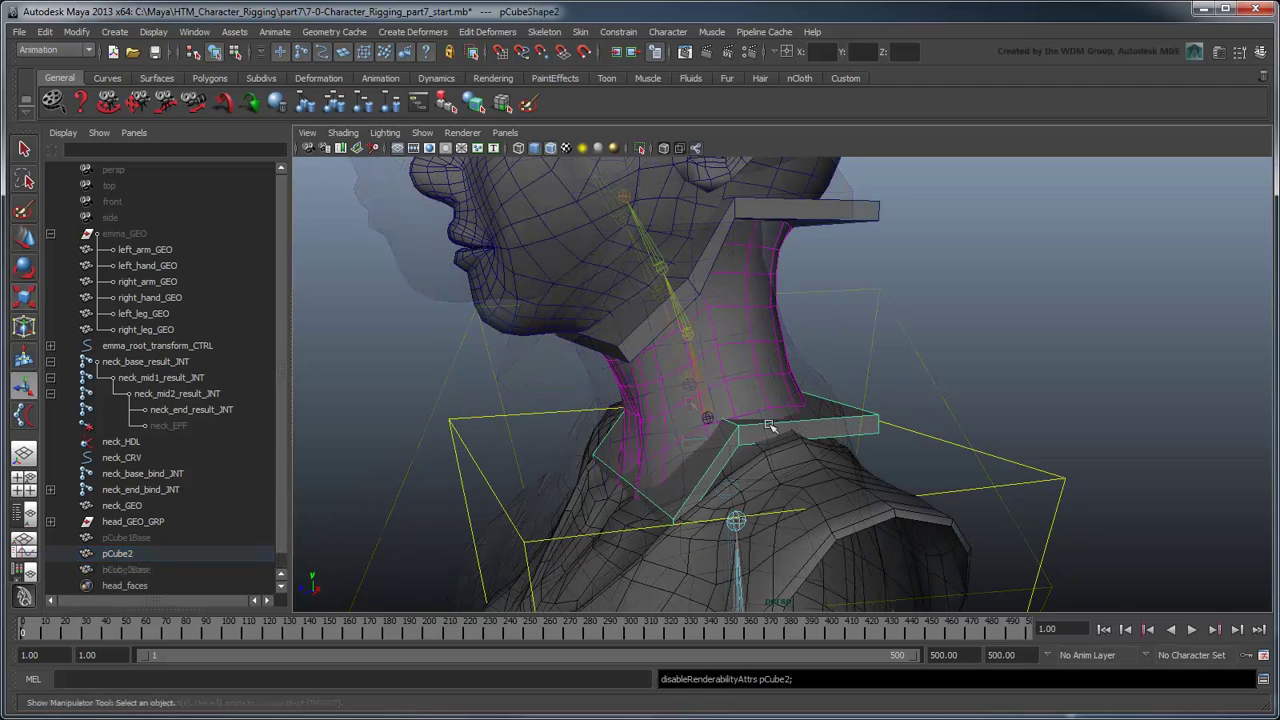
Parent pCube2 under neck_base_bind_JNT and rotate the joint to test it
{"action": "left_click", "coordinate": [125, 553]}
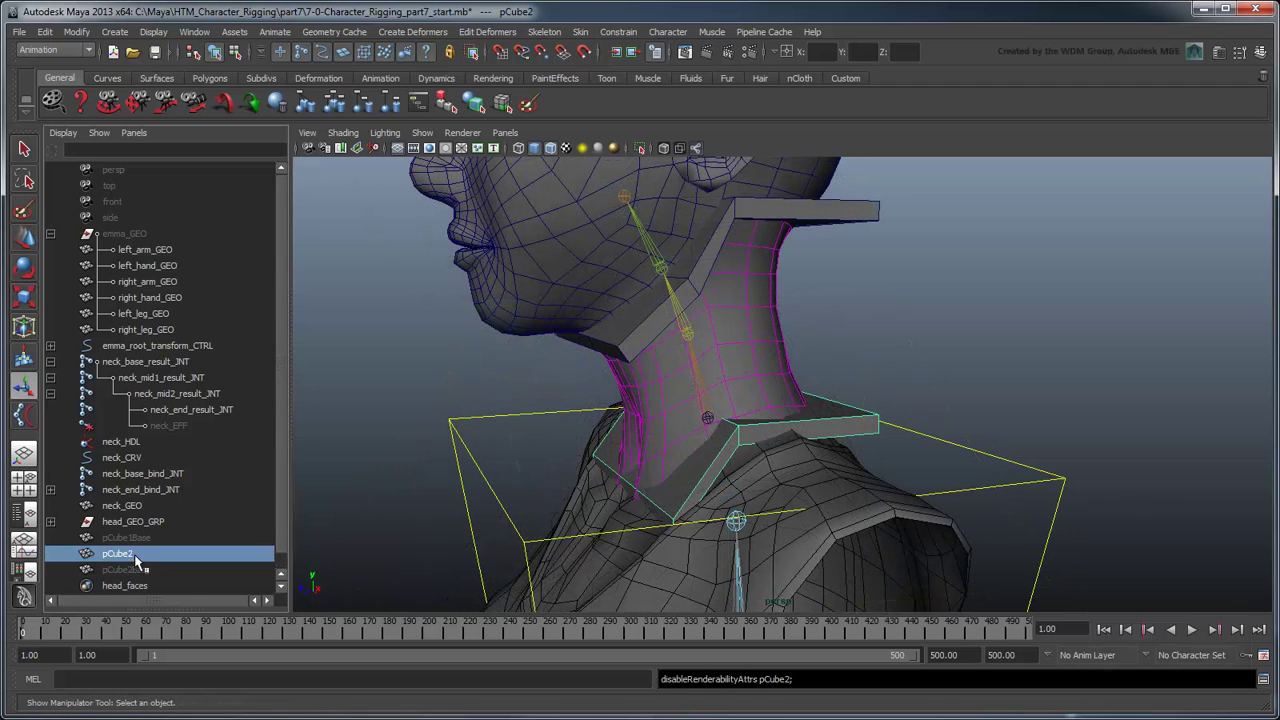
{"action": "middle_click_drag", "start_coordinate": [125, 553], "coordinate": [145, 474]}
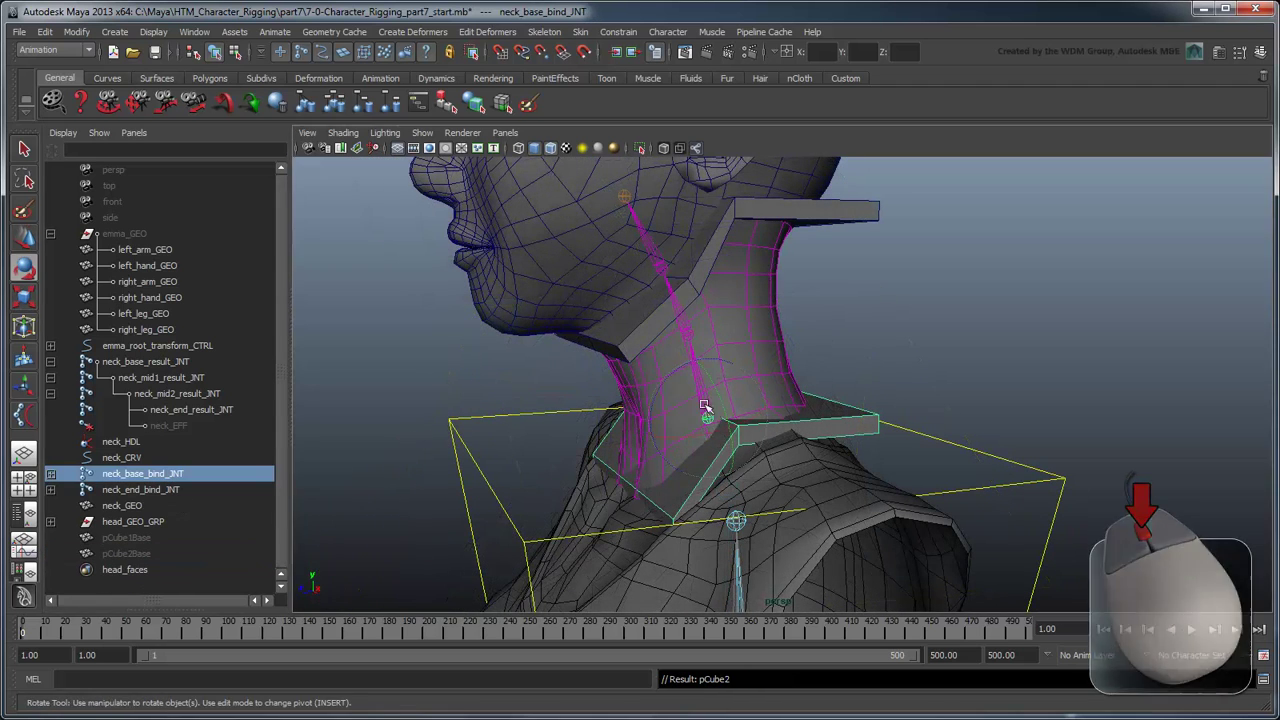
{"action": "left_click_drag", "start_coordinate": [702, 405], "coordinate": [743, 427]}
Rename the jaw cube pCube1 to neck_end_influence_GEO
{"action": "left_click", "coordinate": [743, 427]}
{"action": "left_click", "coordinate": [50, 473]}
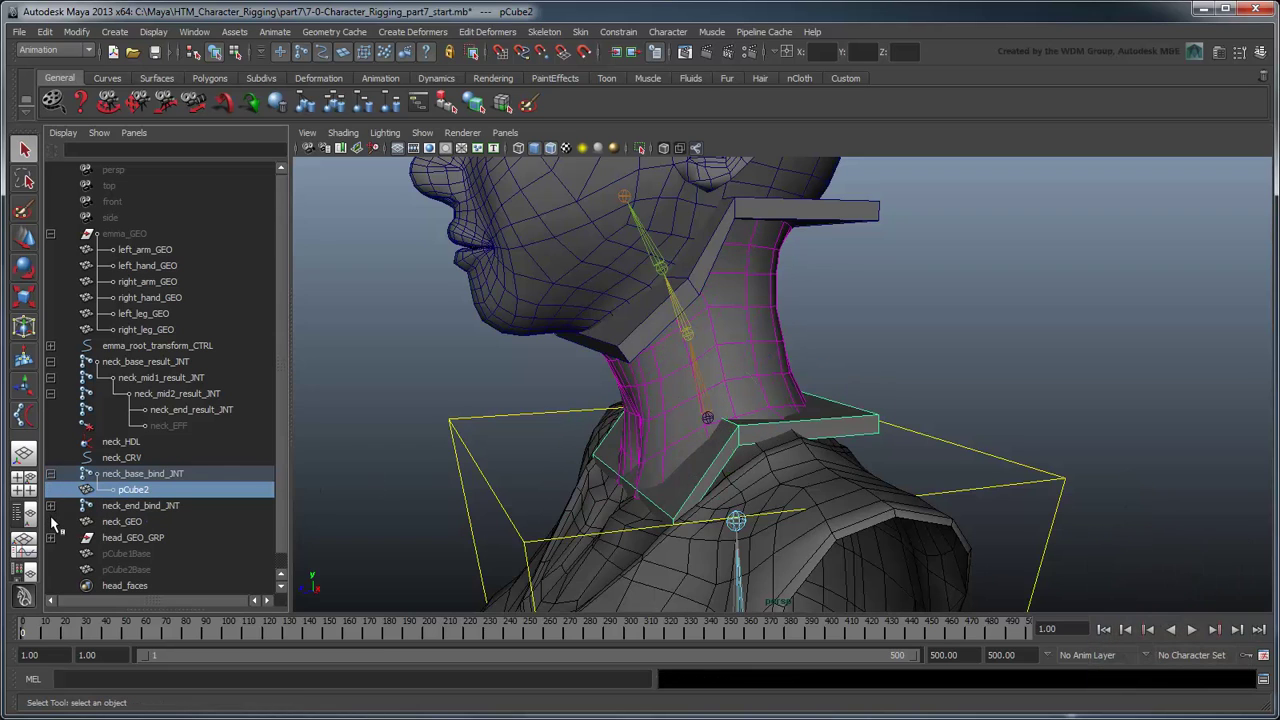
{"action": "left_click", "coordinate": [50, 505]}
{"action": "double_click", "coordinate": [133, 521]}
{"action": "type", "text": "neck_end_"}
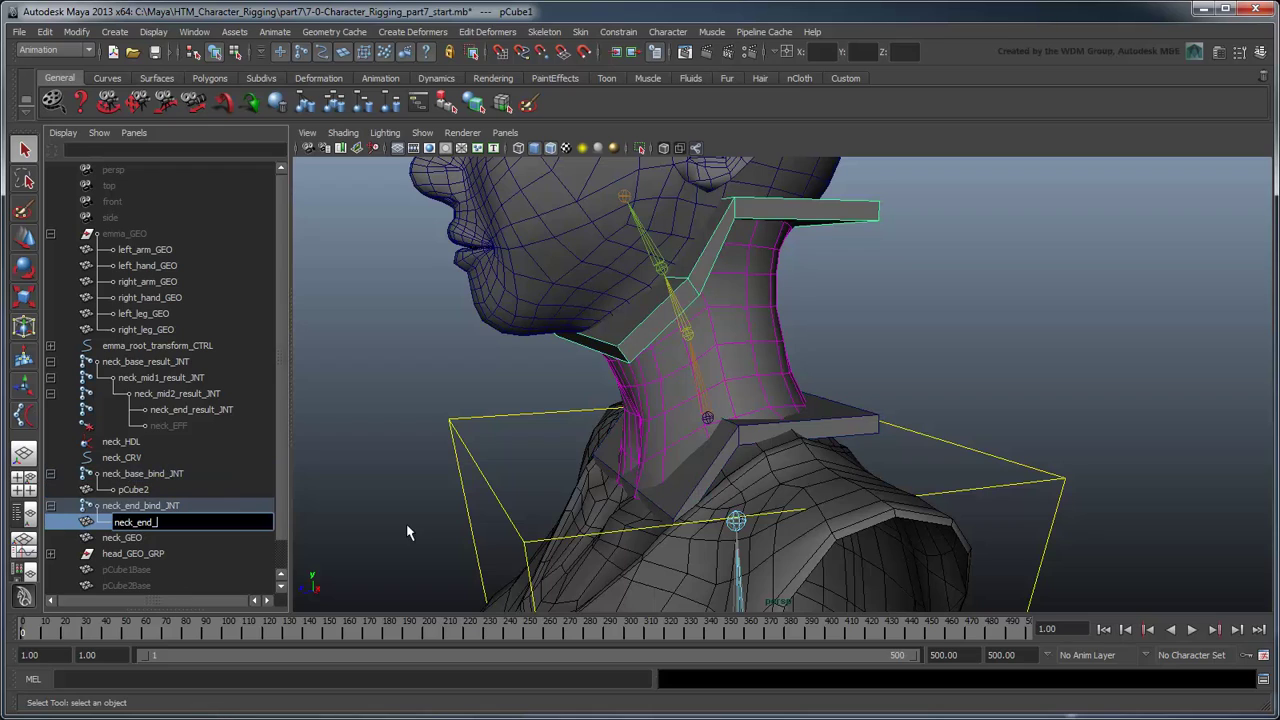
{"action": "type", "text": "influence_GEO"}
{"action": "key", "text": "Return"}
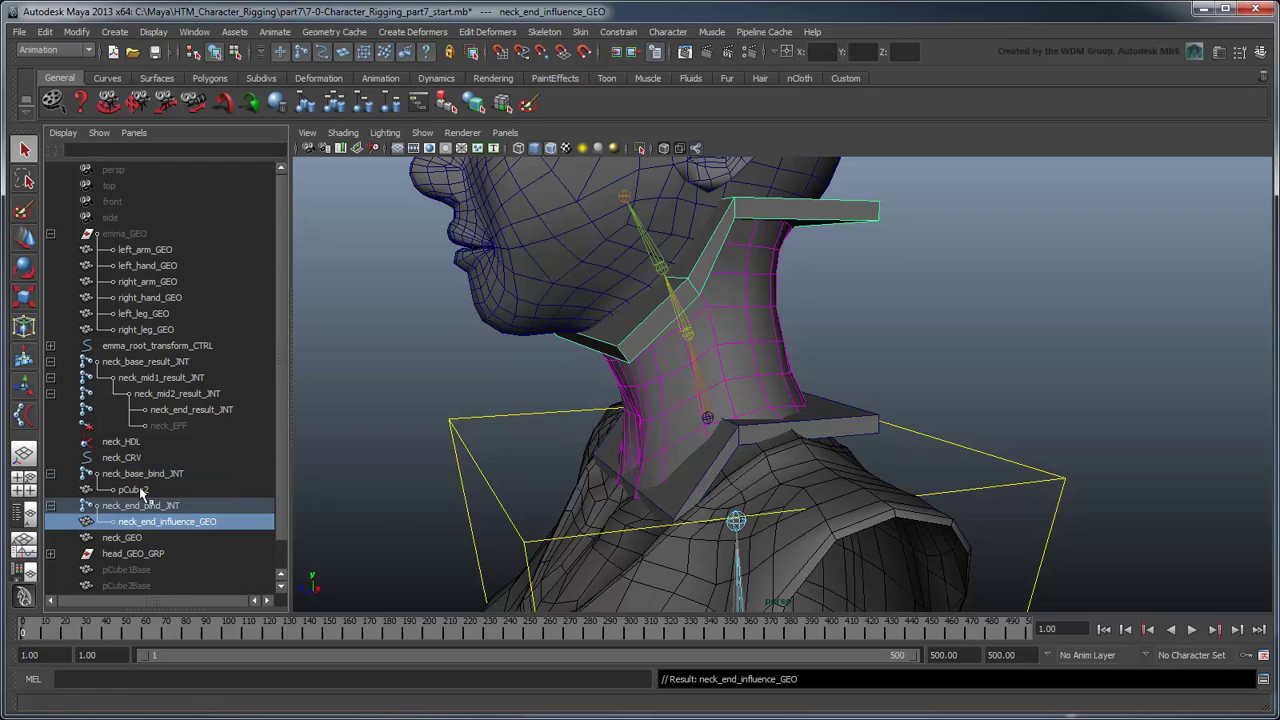
Rename pCube2 to neck_base_influence_GEO and hide both influence cubes
{"action": "double_click", "coordinate": [139, 486]}
{"action": "type", "text": "neck_base_influence_G"}
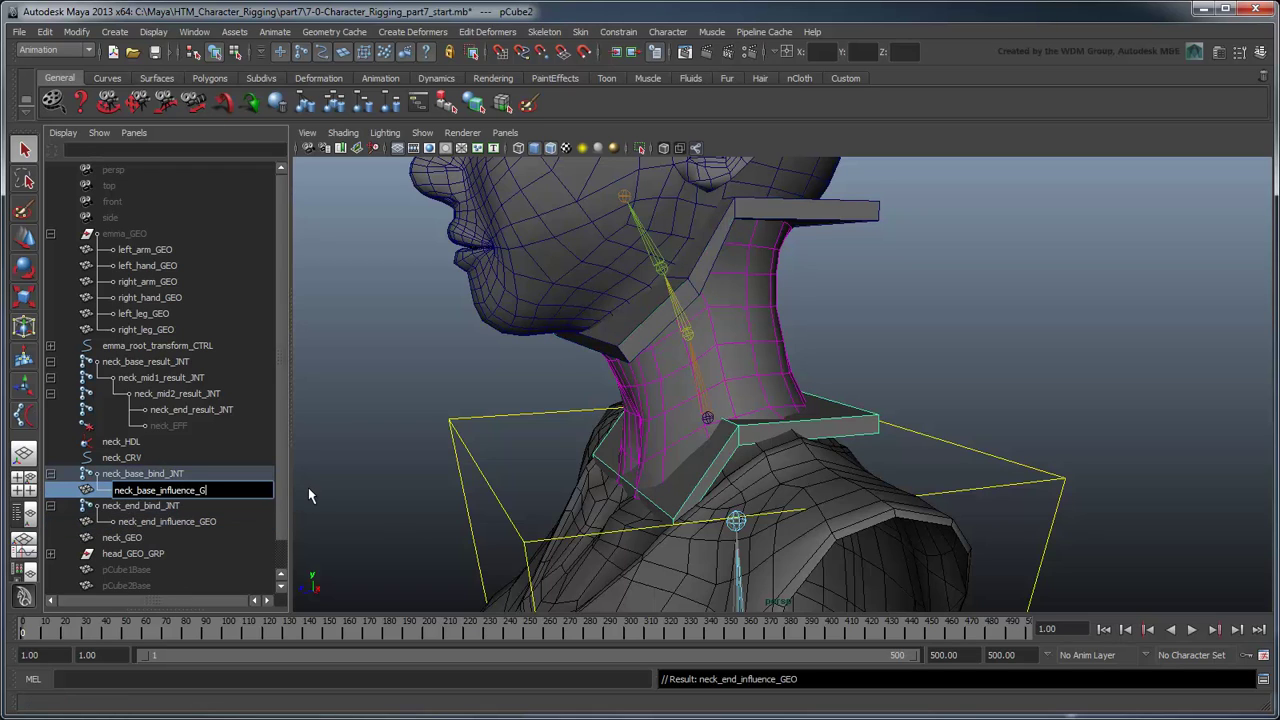
{"action": "type", "text": "EO"}
{"action": "key", "text": "Return"}
{"action": "left_click", "coordinate": [220, 522], "text": "ctrl"}
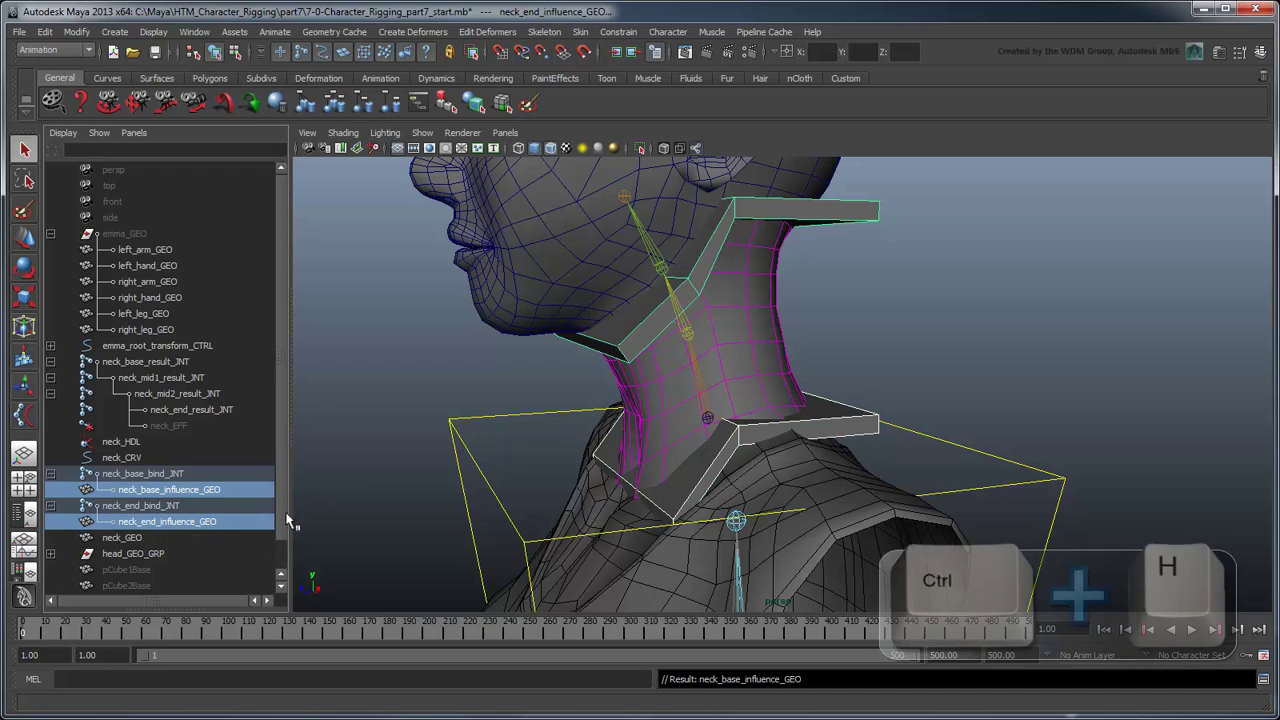
{"action": "key", "text": "ctrl+h"}
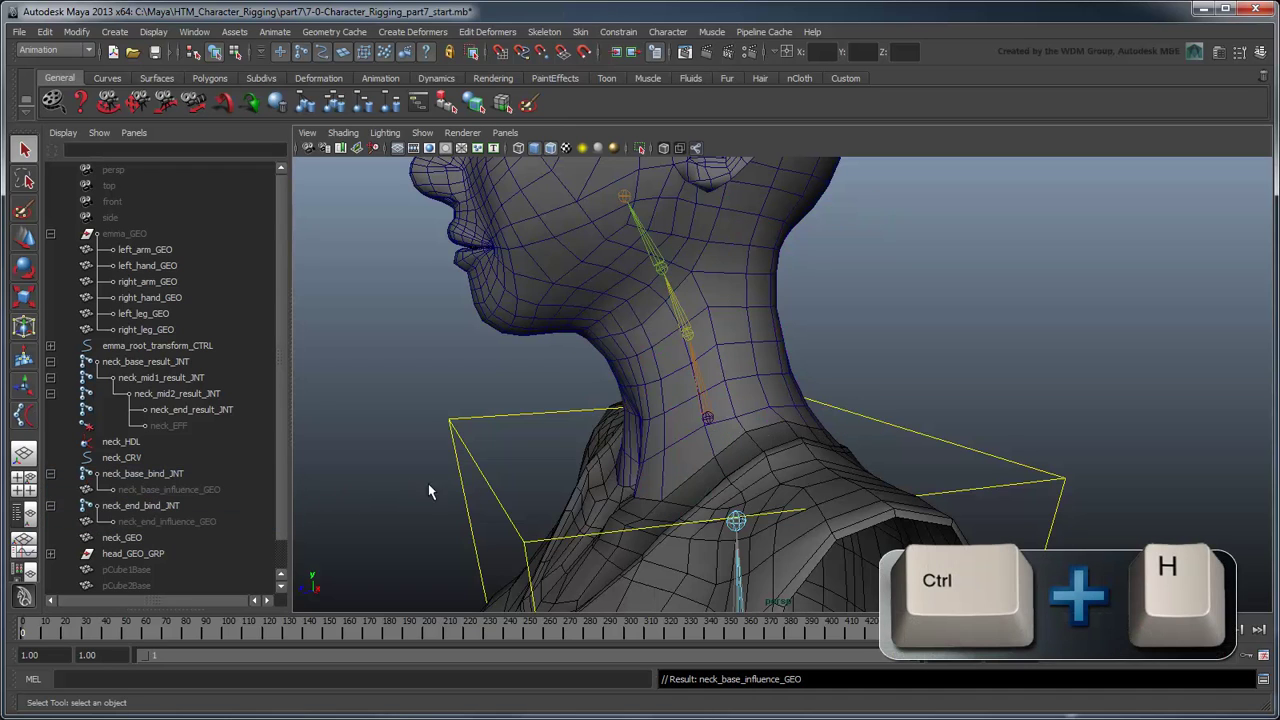
Tilt the head sideways on neck_end_bind_JNT, then rotate it back upright
{"action": "left_click", "coordinate": [50, 505]}
{"action": "left_click", "coordinate": [50, 473]}
{"action": "left_click", "coordinate": [140, 489]}
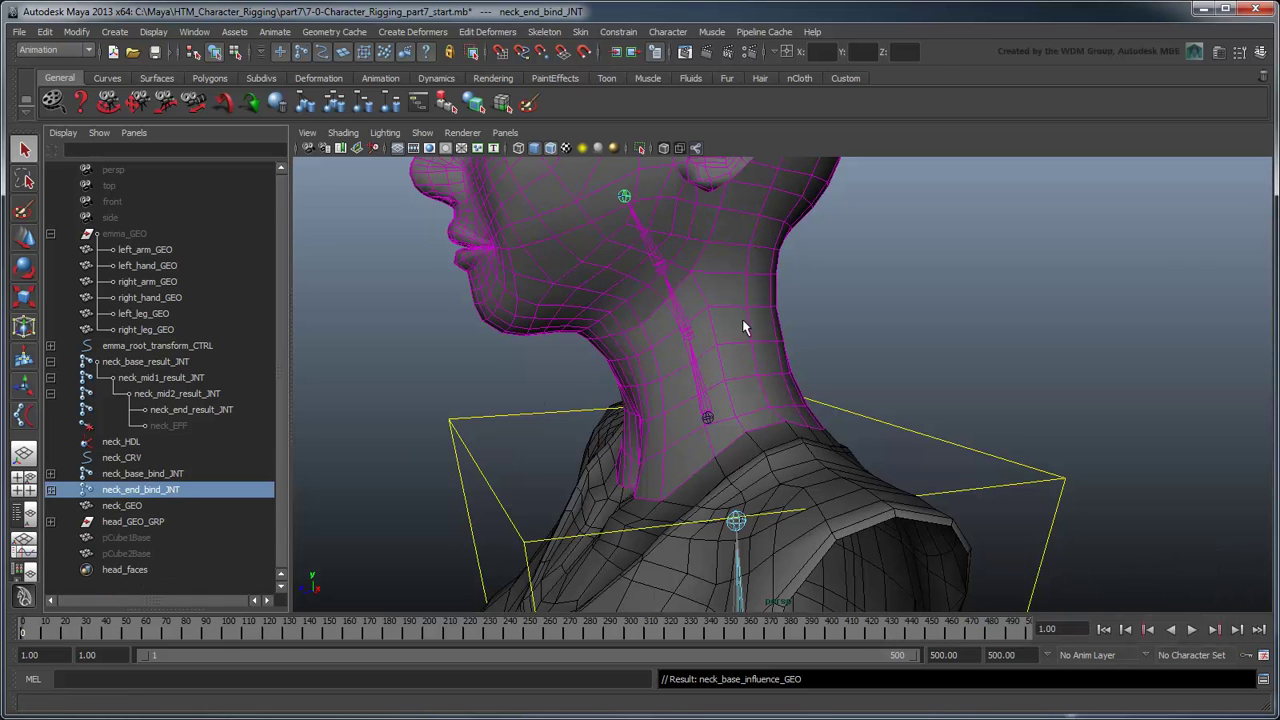
{"action": "left_click_drag", "start_coordinate": [757, 318], "coordinate": [880, 390], "text": "alt"}
{"action": "key", "text": "e"}
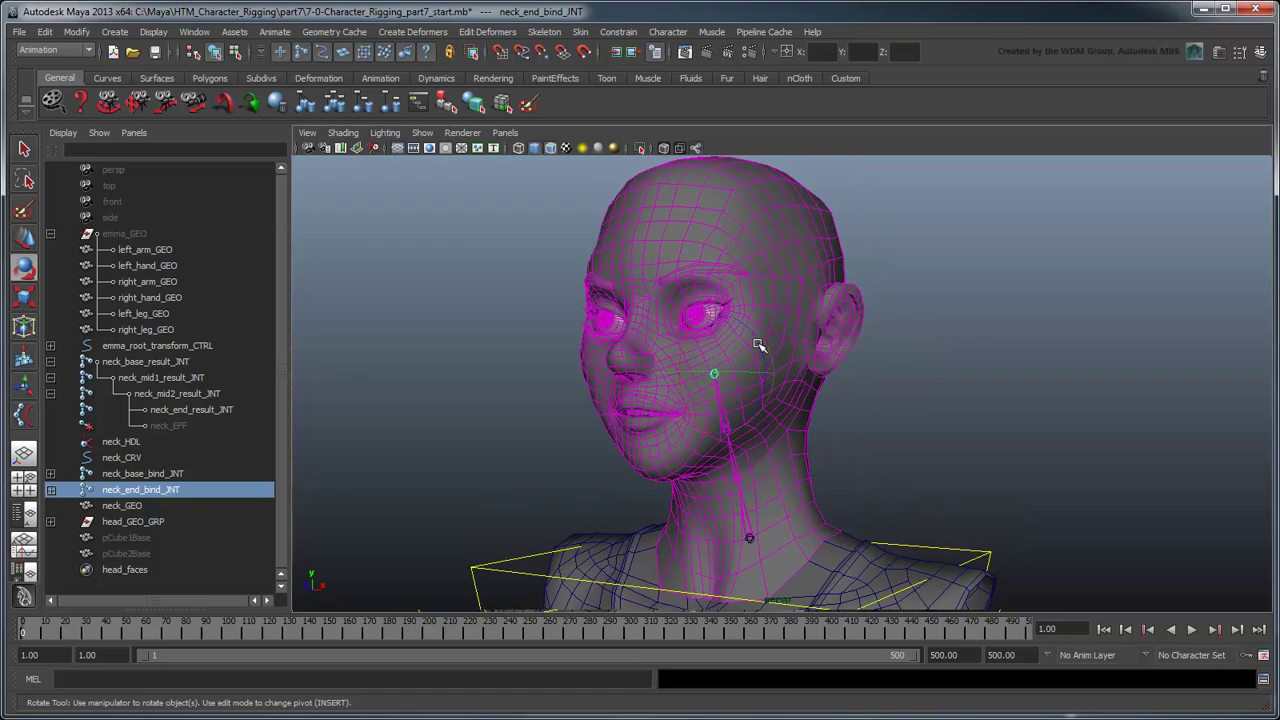
{"action": "left_click_drag", "start_coordinate": [757, 345], "coordinate": [748, 317]}
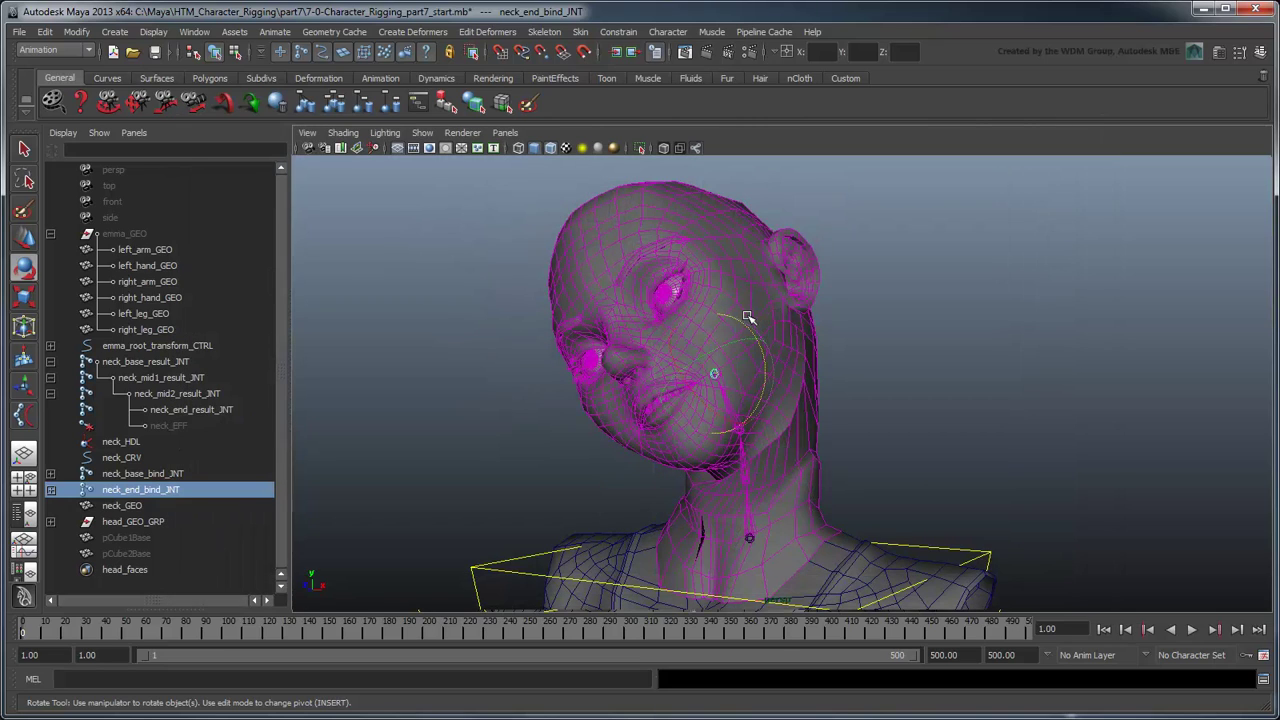
{"action": "left_click_drag", "start_coordinate": [748, 318], "coordinate": [851, 383]}
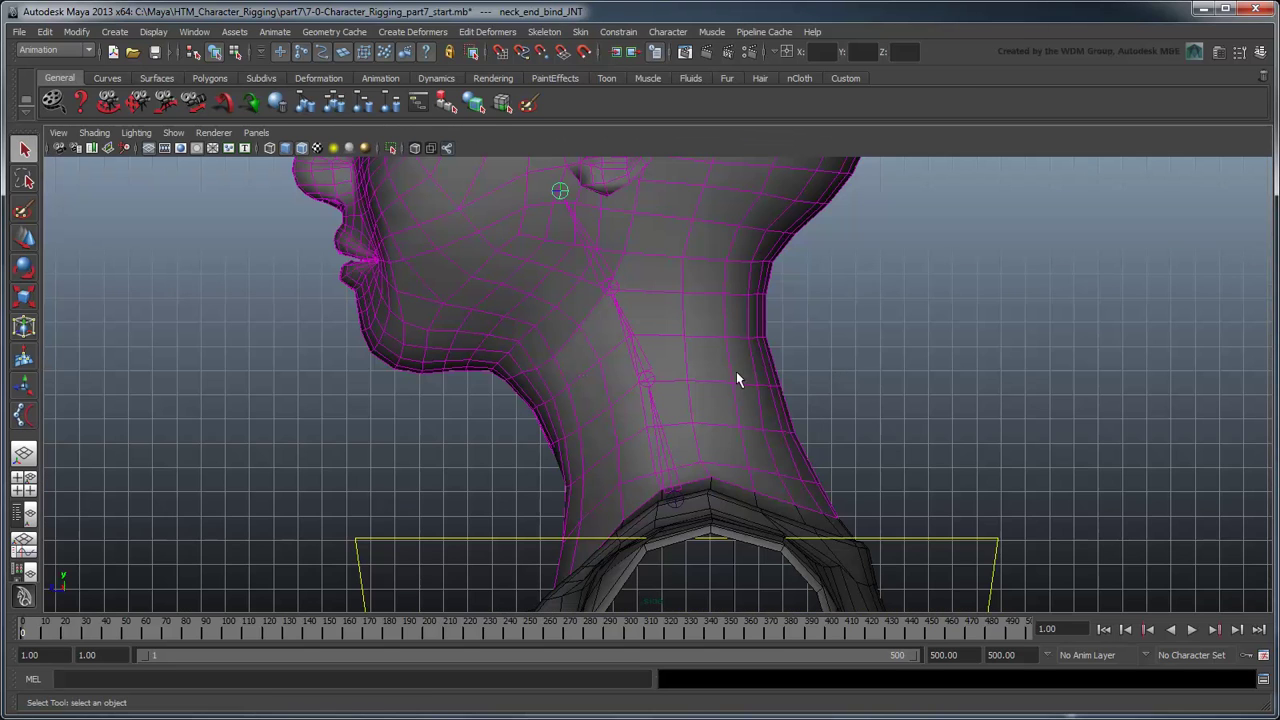
Turn off joint display and lasso-select the neck_GEO vertices around the neck
{"action": "right_click", "coordinate": [720, 364]}
{"action": "left_click", "coordinate": [680, 362]}
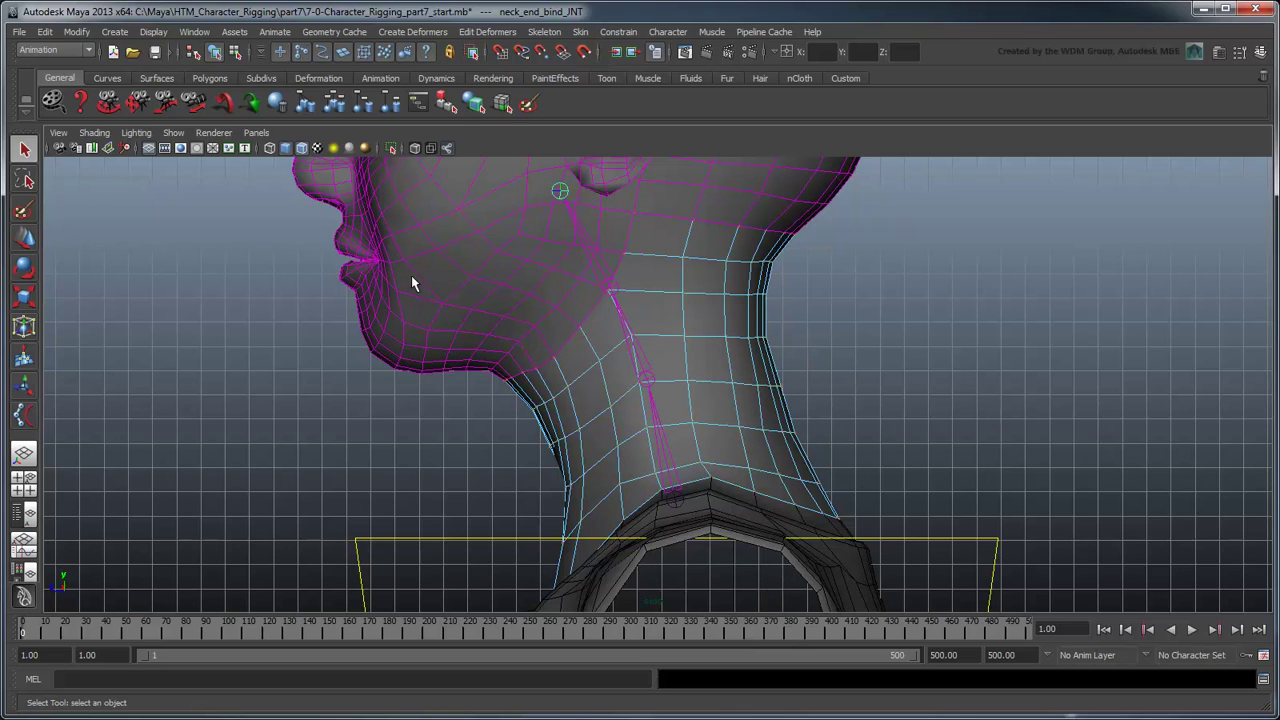
{"action": "left_click", "coordinate": [173, 133]}
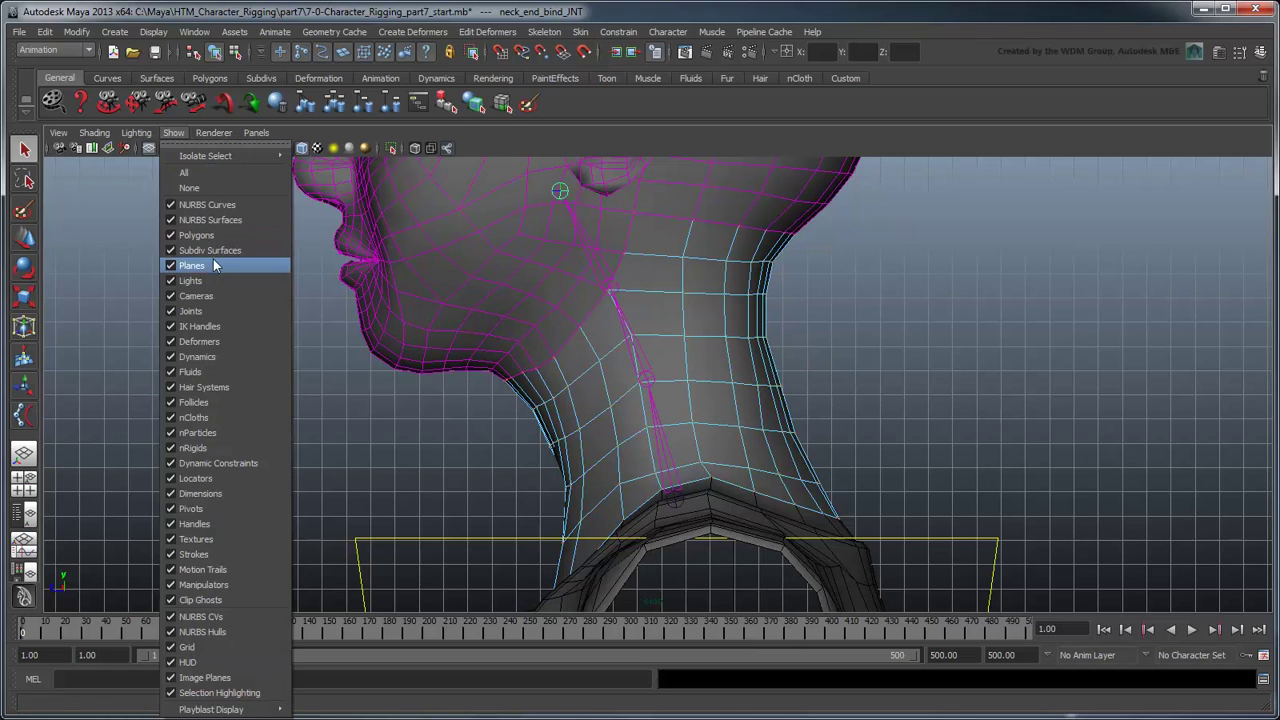
{"action": "left_click", "coordinate": [227, 311]}
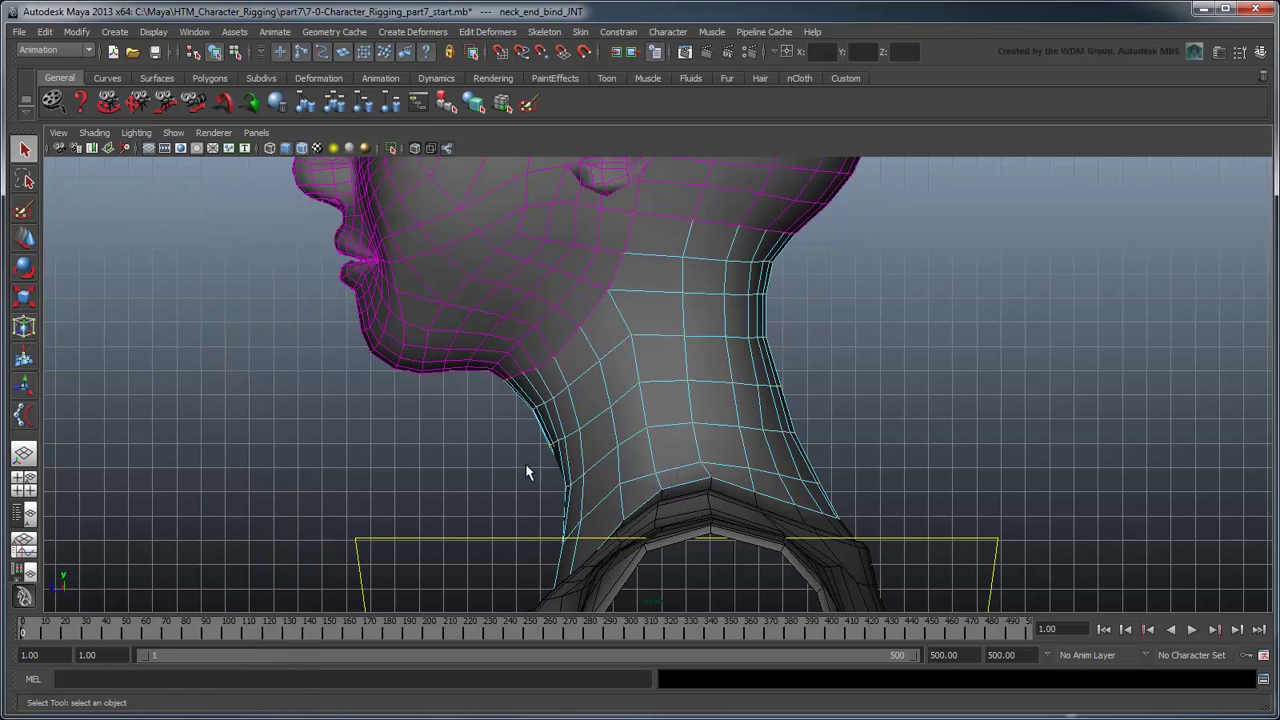
{"action": "left_click", "coordinate": [24, 181]}
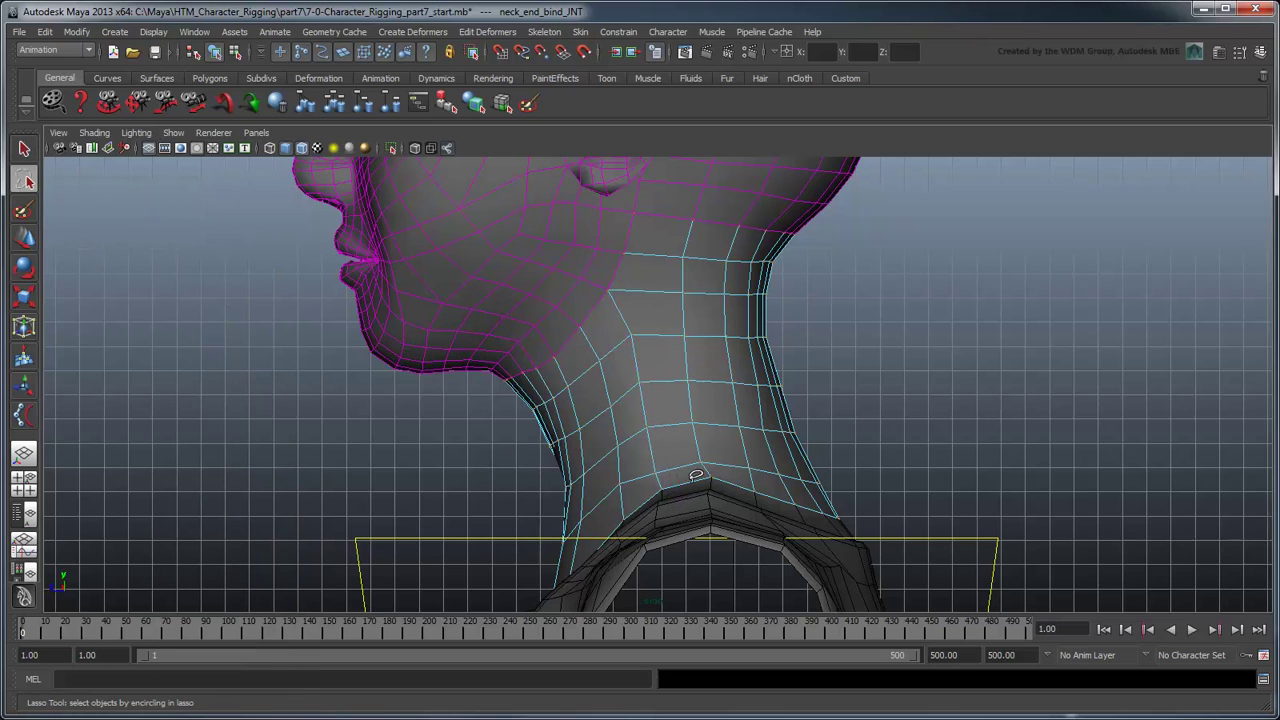
{"action": "mouse_move", "coordinate": [493, 398]}
{"action": "left_mouse_down"}
{"action": "mouse_move", "coordinate": [570, 368]}
{"action": "mouse_move", "coordinate": [682, 238]}
{"action": "mouse_move", "coordinate": [762, 243]}
{"action": "mouse_move", "coordinate": [838, 283]}
{"action": "mouse_move", "coordinate": [870, 435]}
{"action": "mouse_move", "coordinate": [841, 488]}
{"action": "mouse_move", "coordinate": [799, 493]}
{"action": "mouse_move", "coordinate": [697, 469]}
{"action": "mouse_move", "coordinate": [642, 483]}
{"action": "mouse_move", "coordinate": [566, 544]}
{"action": "mouse_move", "coordinate": [500, 480]}
{"action": "left_mouse_up"}
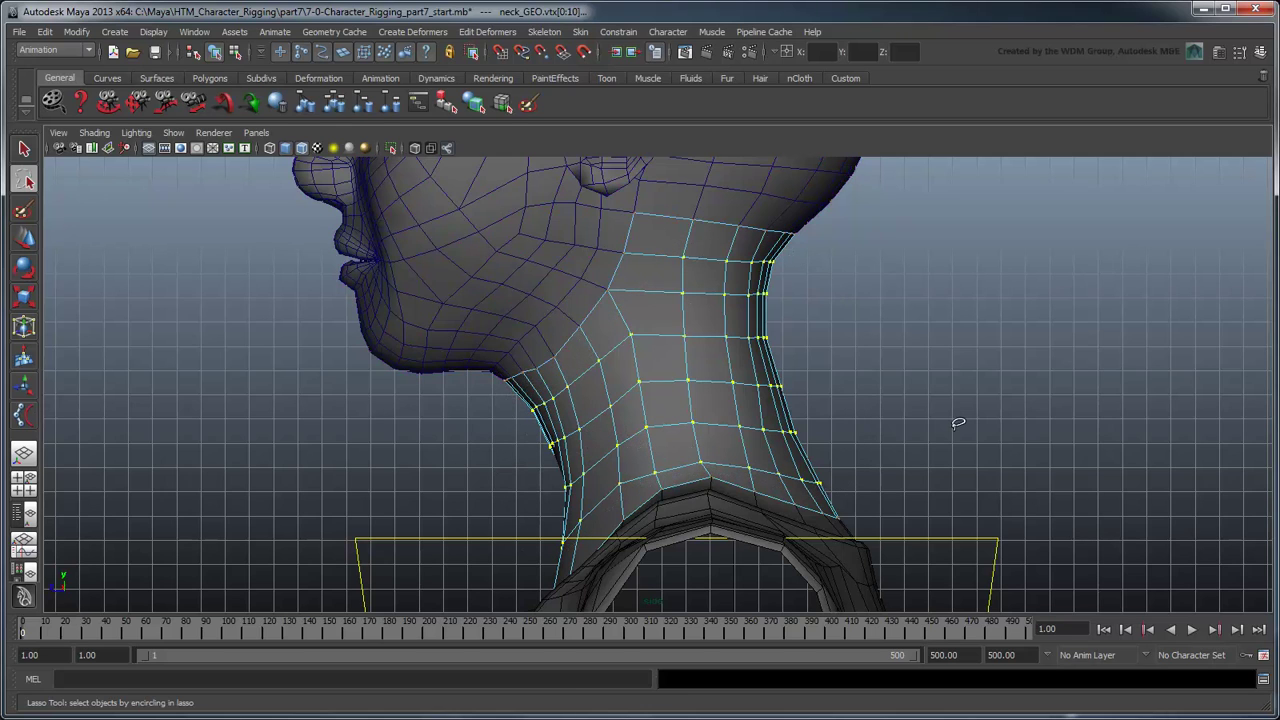
Run Smooth Skin Weights from its option box on the selected neck vertices
{"action": "key", "text": "q"}
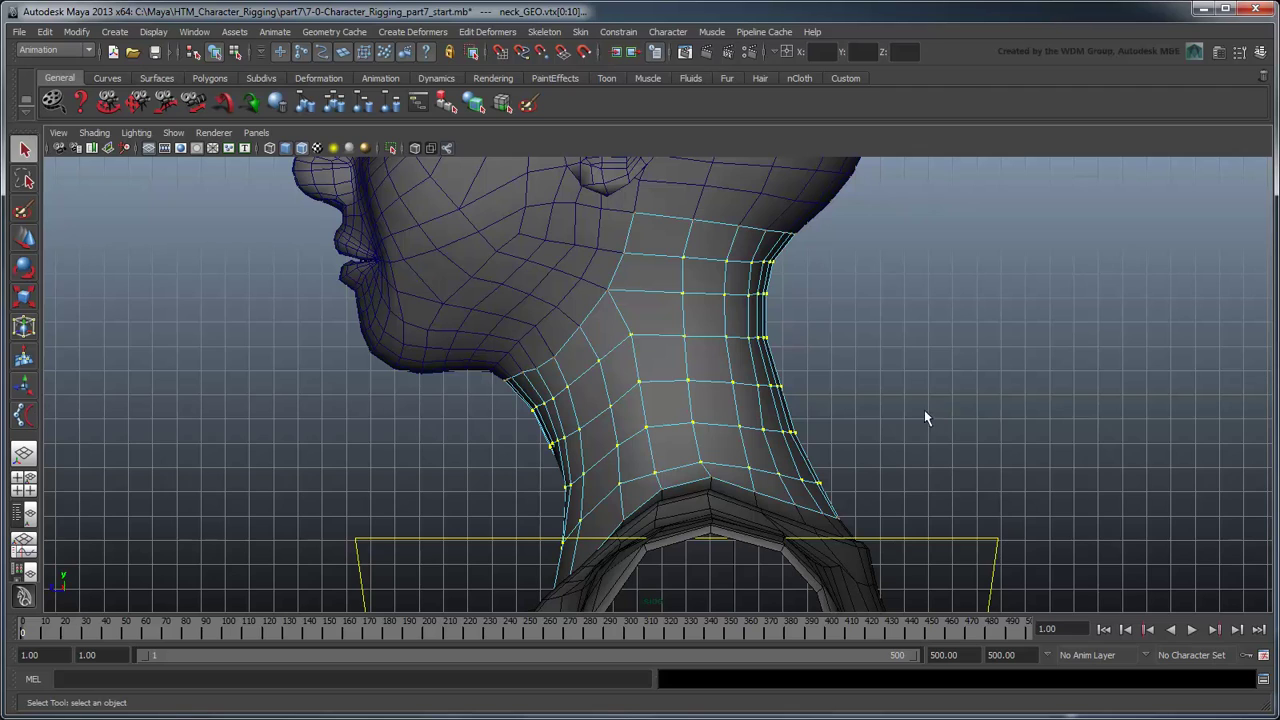
{"action": "left_click", "coordinate": [581, 33]}
{"action": "mouse_move", "coordinate": [614, 106]}
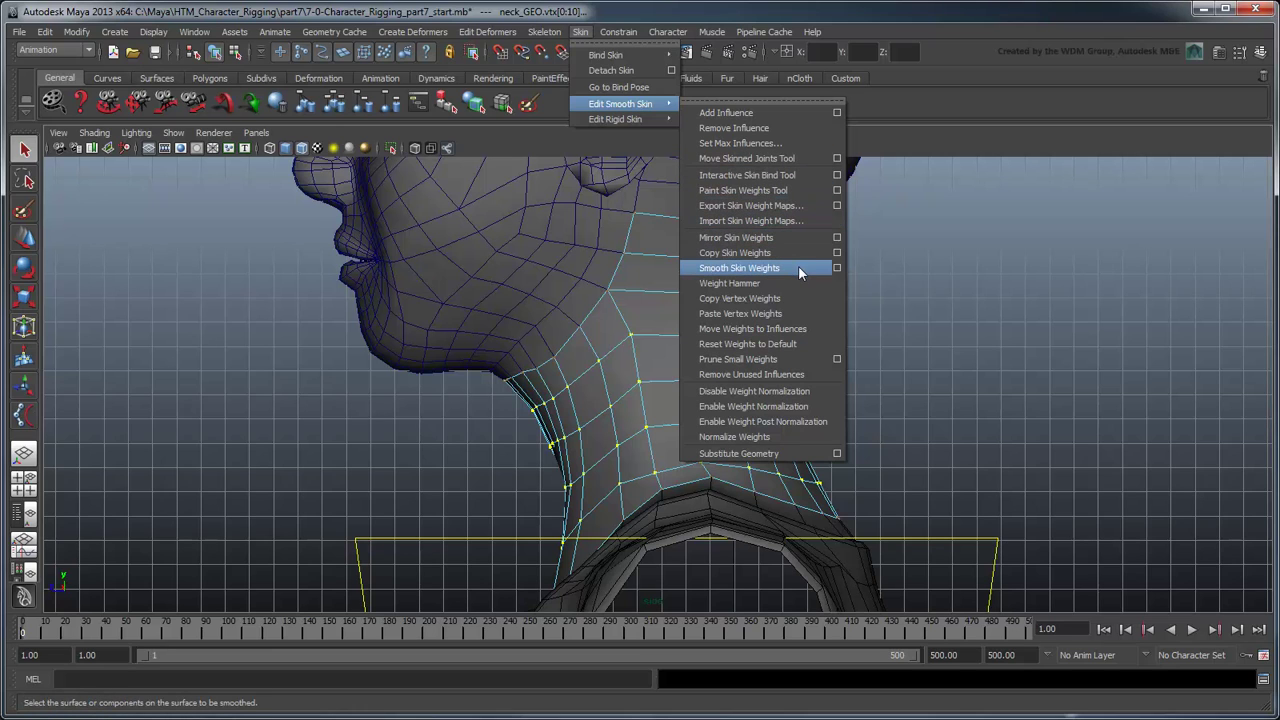
{"action": "left_click", "coordinate": [835, 268]}
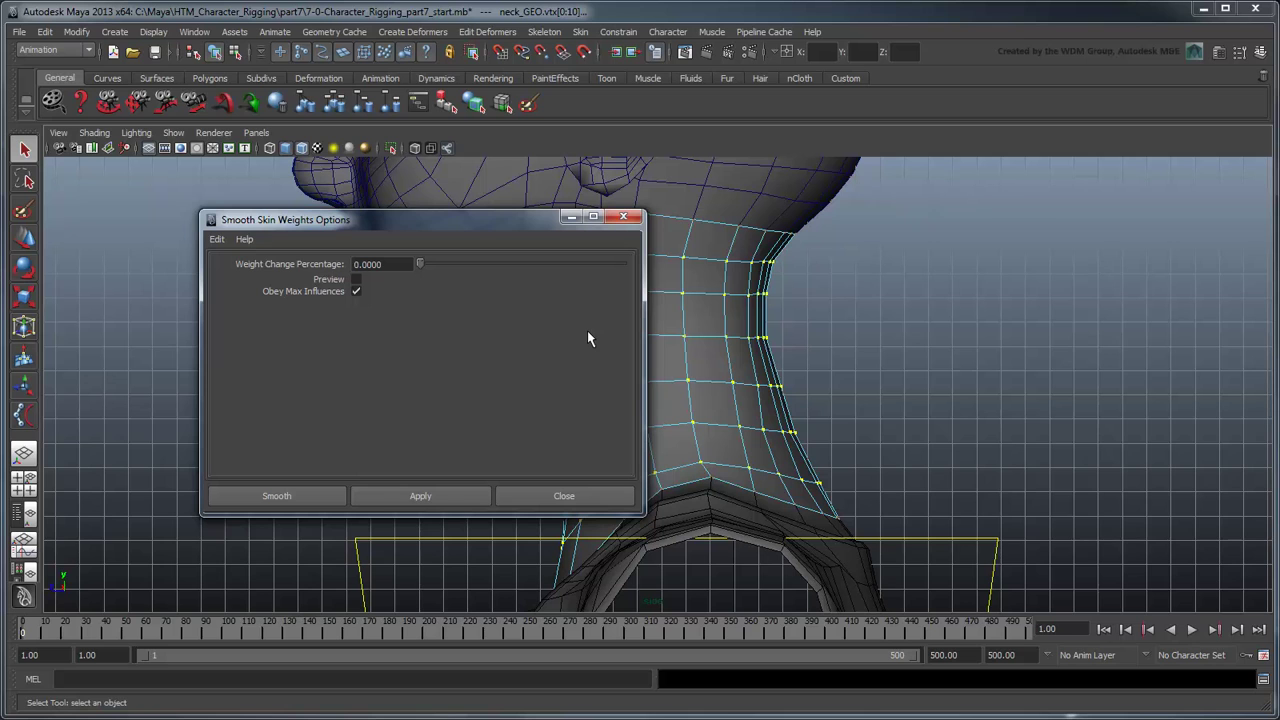
{"action": "left_click", "coordinate": [286, 495]}
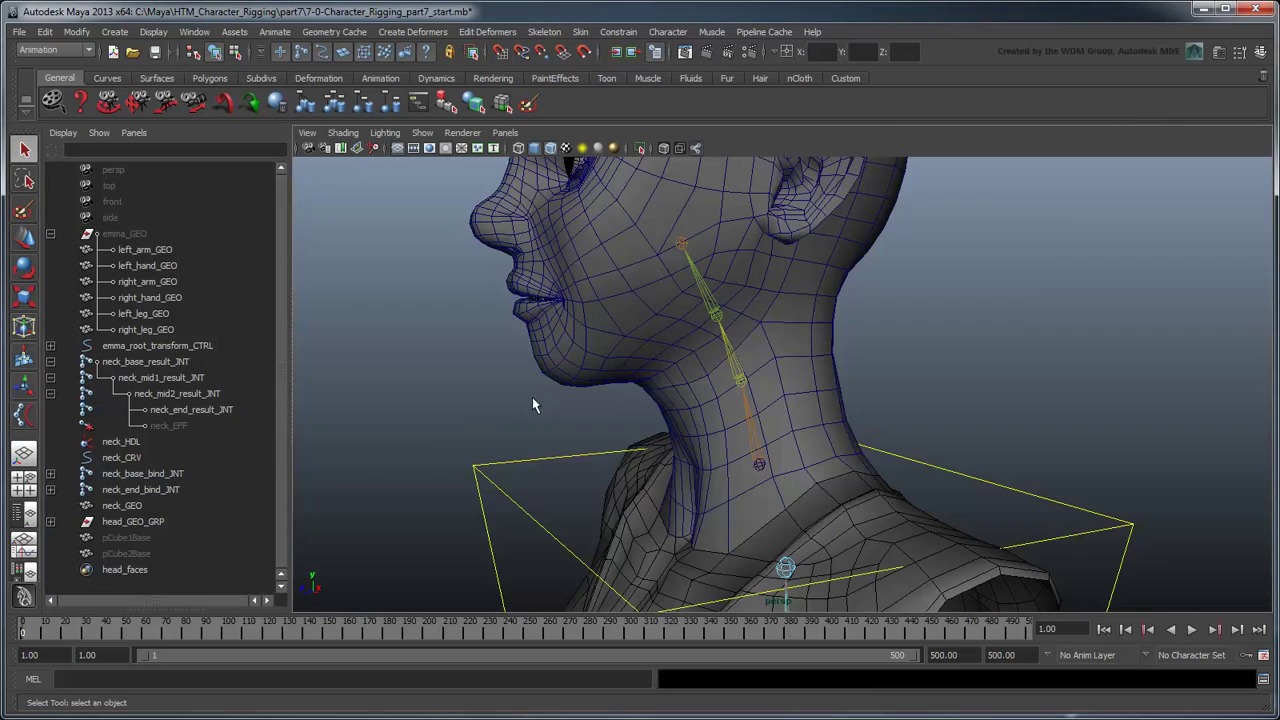
Rotate neck_end_bind_JNT 33.83 degrees in Y to turn the head over the smoothed neck
{"action": "left_click", "coordinate": [160, 489]}
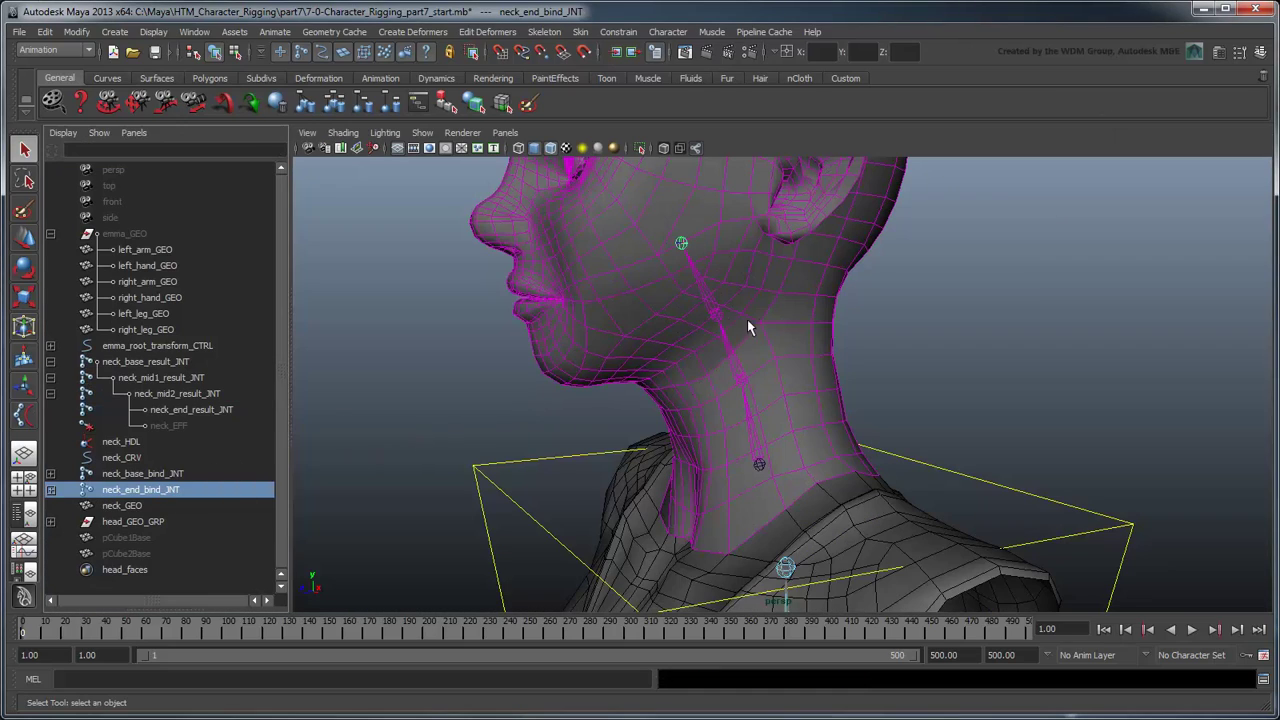
{"action": "key", "text": "e"}
{"action": "mouse_move", "coordinate": [637, 198]}
{"action": "left_mouse_down"}
{"action": "mouse_move", "coordinate": [629, 229]}
{"action": "mouse_move", "coordinate": [659, 185]}
{"action": "left_mouse_up"}
{"action": "key", "text": "ctrl+z"}
{"action": "mouse_move", "coordinate": [680, 243]}
{"action": "left_mouse_down"}
{"action": "mouse_move", "coordinate": [643, 240]}
{"action": "mouse_move", "coordinate": [686, 244]}
{"action": "mouse_move", "coordinate": [660, 246]}
{"action": "left_mouse_up"}
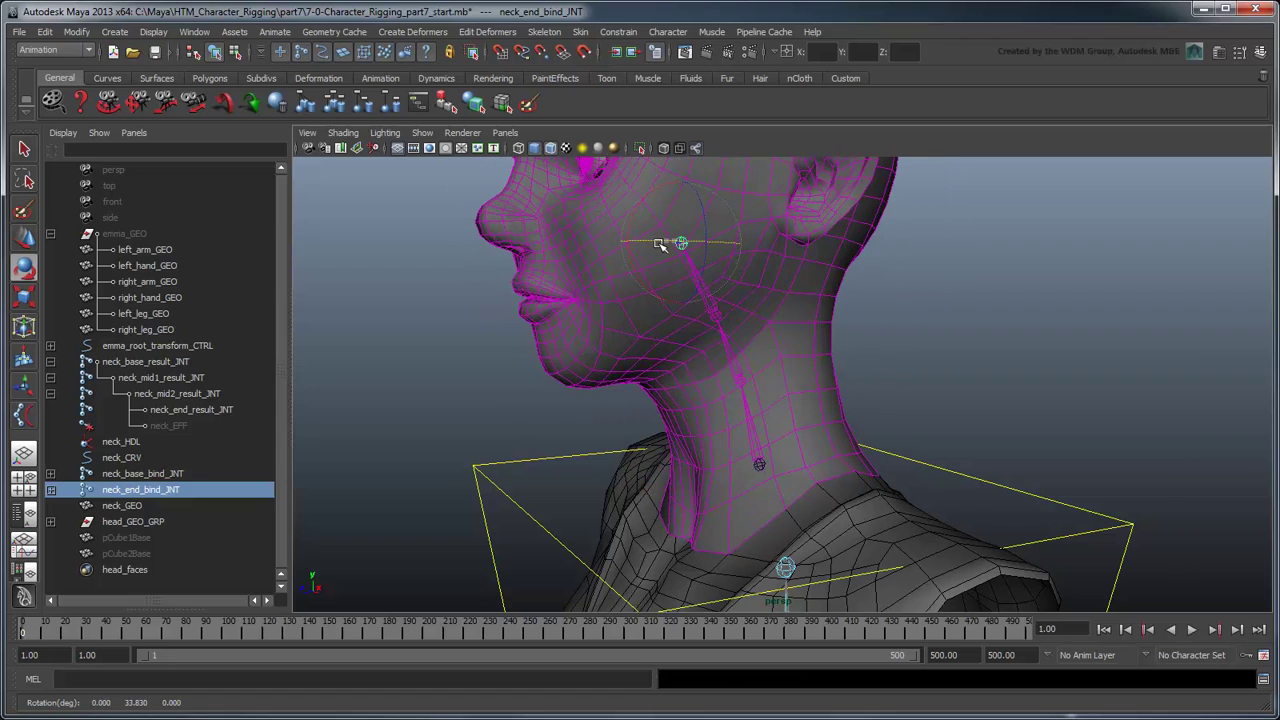